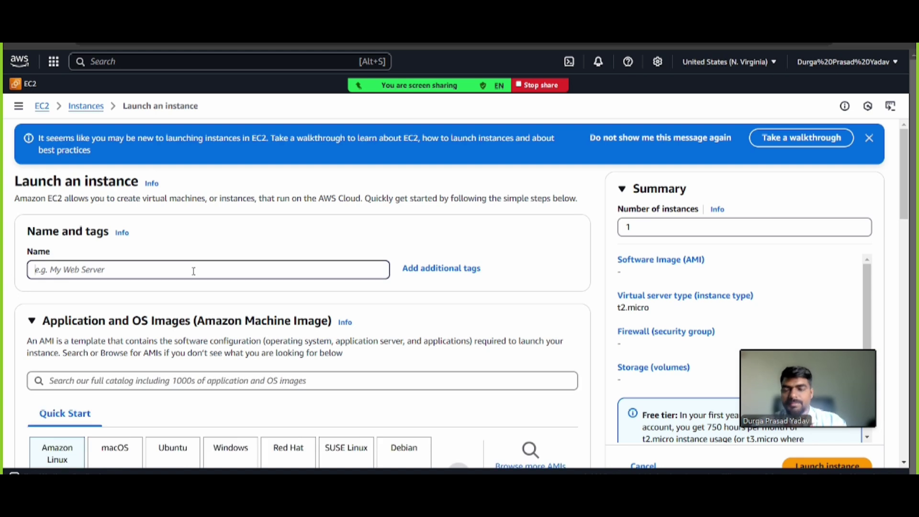
# - Name the new EC2 instance Linux-Machine
pyautogui.write('Lin')
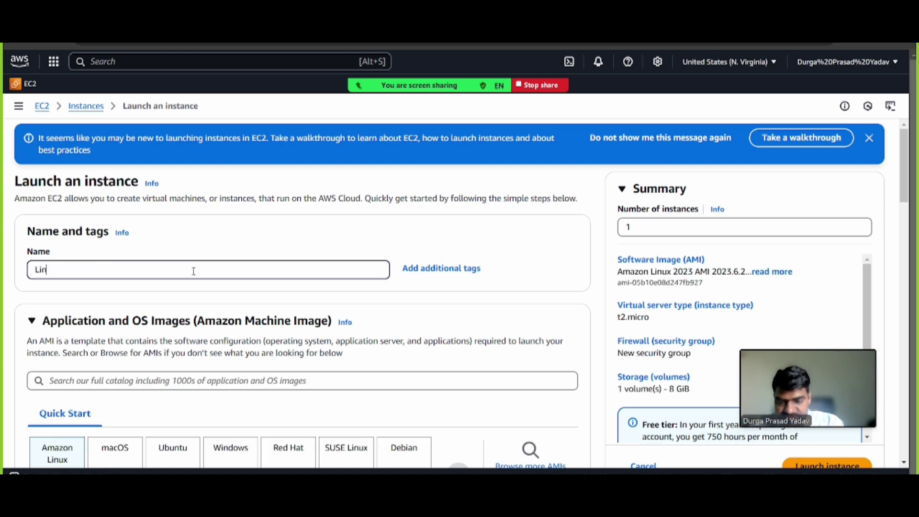
pyautogui.write('ux-Mach')
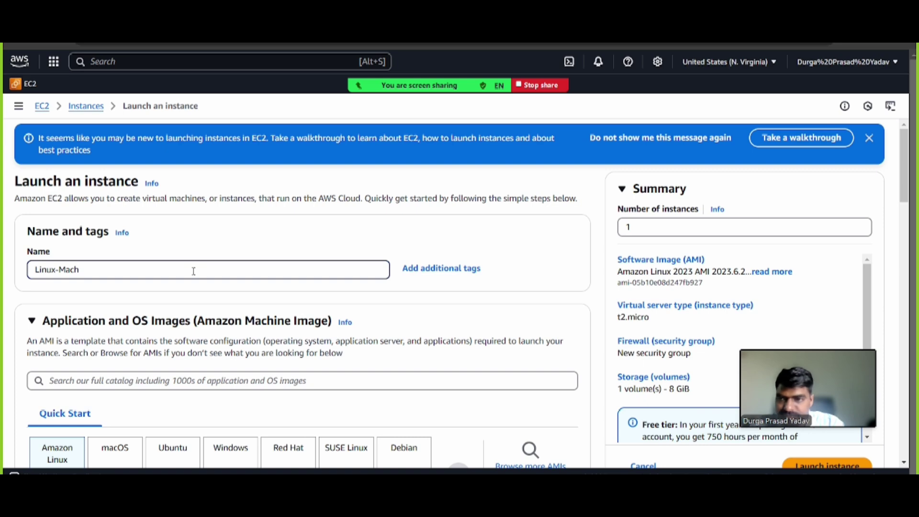
pyautogui.write('ine')
# - Review the list of available Amazon Linux machine images for the instance
pyautogui.scroll(-3, 194, 272)
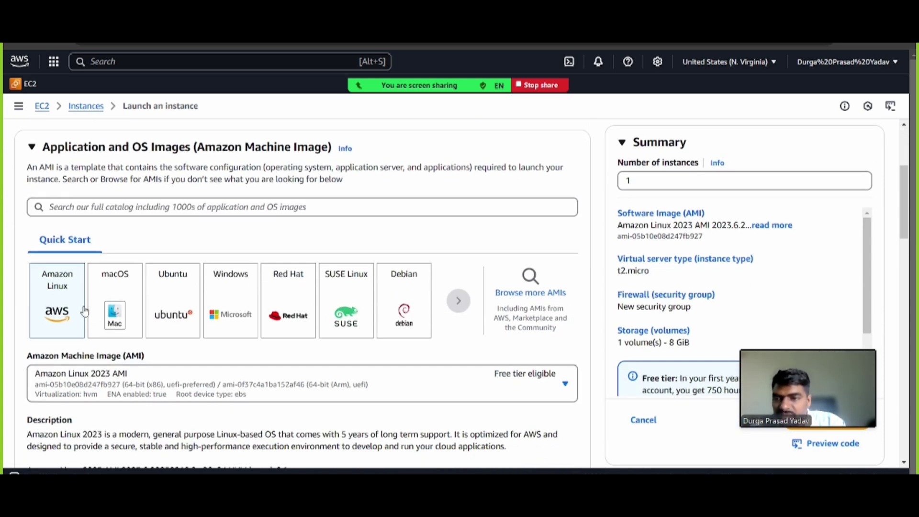
pyautogui.click(166, 374)
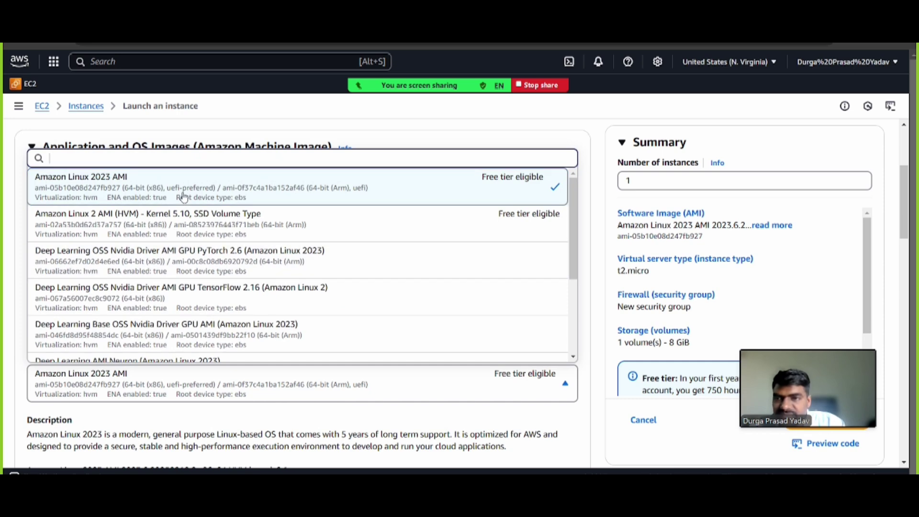
pyautogui.click(568, 125)
# - Set the instance's key pair option to Proceed without a key pair (Not recommended)
pyautogui.scroll(-3, 230, 371)
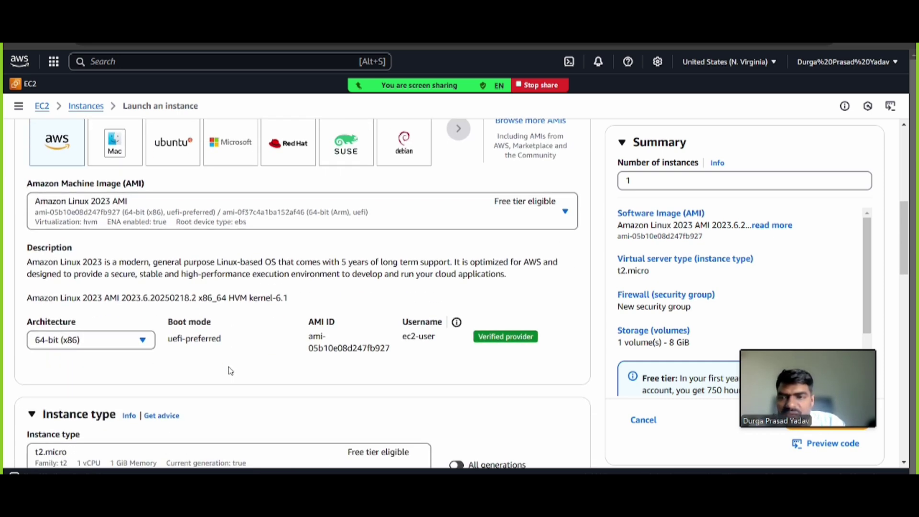
pyautogui.scroll(-3, 249, 318)
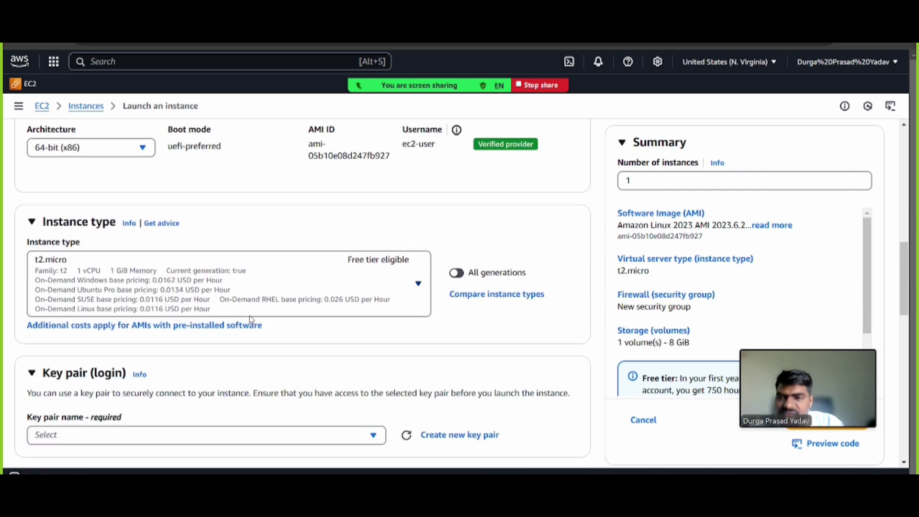
pyautogui.scroll(-3, 259, 339)
pyautogui.click(259, 273)
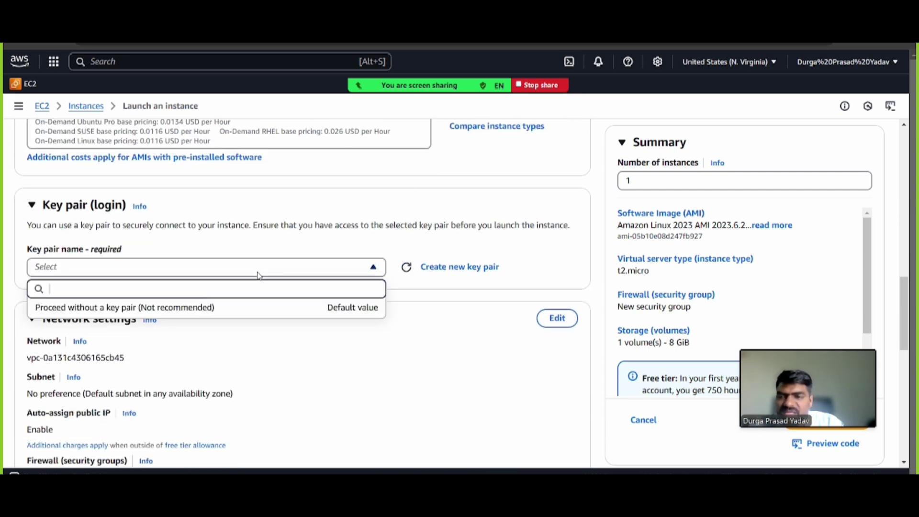
pyautogui.click(209, 310)
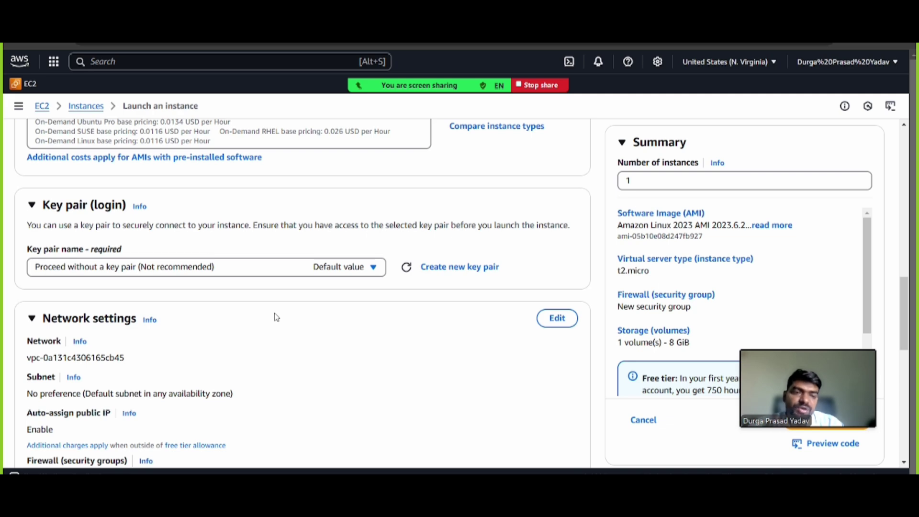
# - Allow HTTP traffic from the internet in the new security group, leaving HTTPS traffic disallowed
pyautogui.scroll(-6, 277, 318)
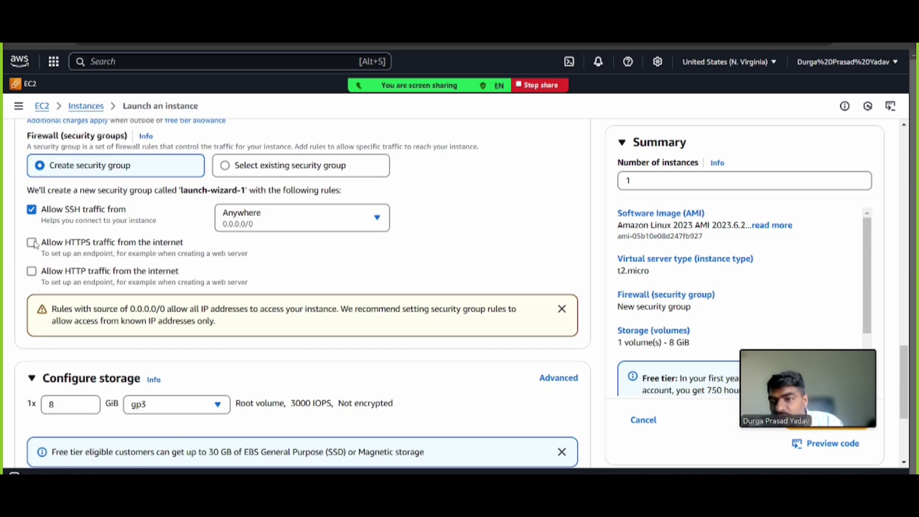
pyautogui.click(33, 243)
pyautogui.click(34, 272)
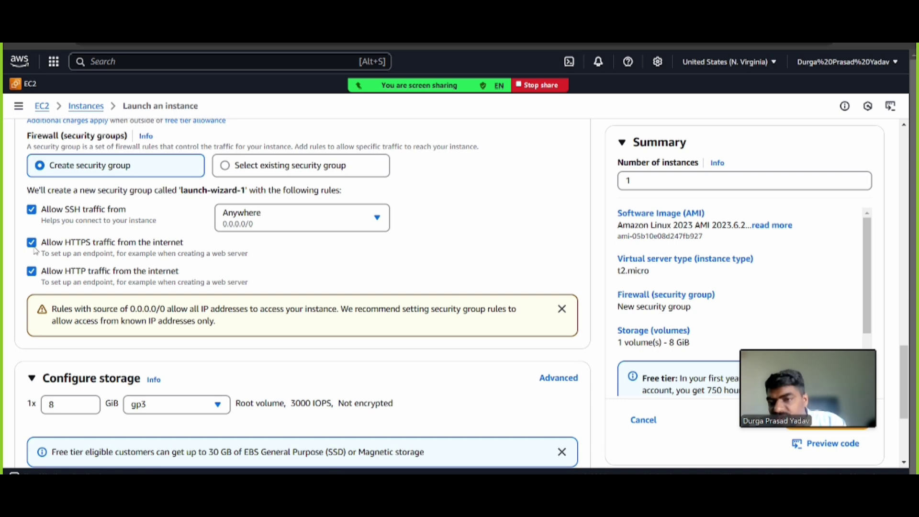
pyautogui.click(32, 242)
# - Review the instance's storage, firewall, network, key pair, instance type and machine image settings
pyautogui.scroll(-3, 138, 309)
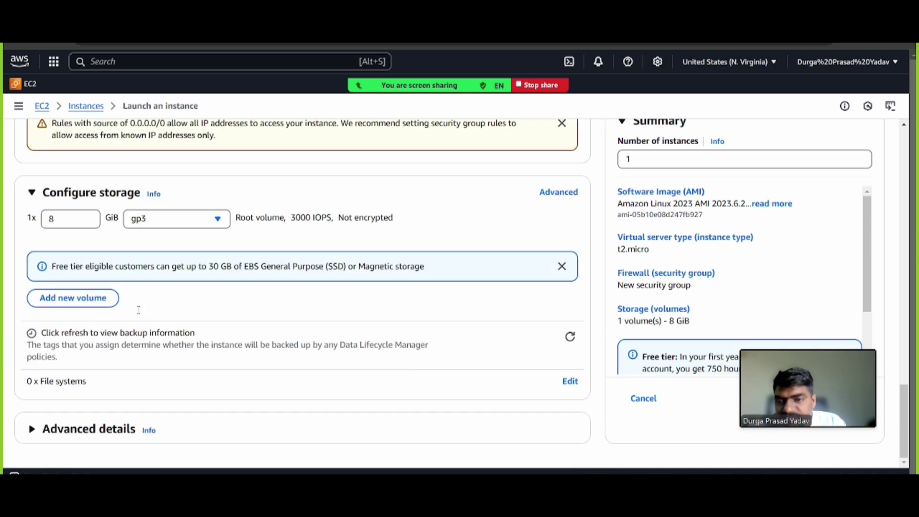
pyautogui.moveTo(775, 366); pyautogui.dragTo(791, 121)
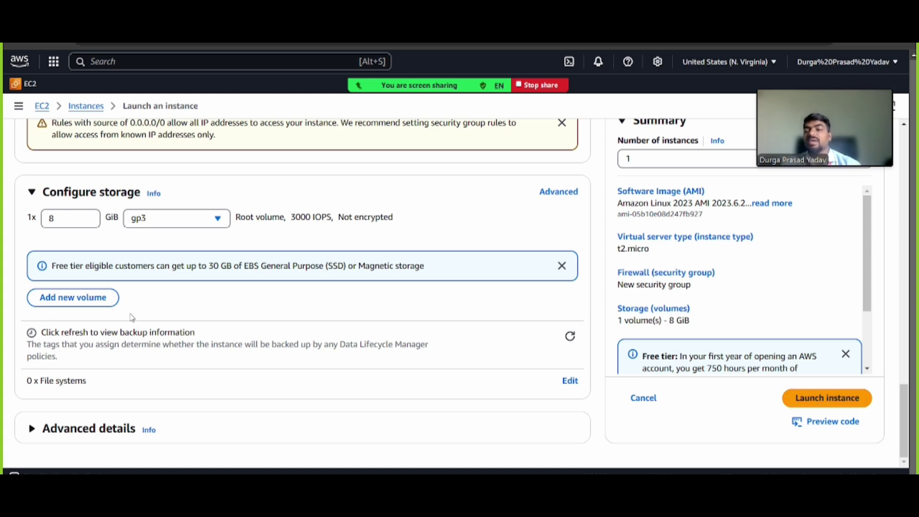
pyautogui.scroll(5, 144, 312)
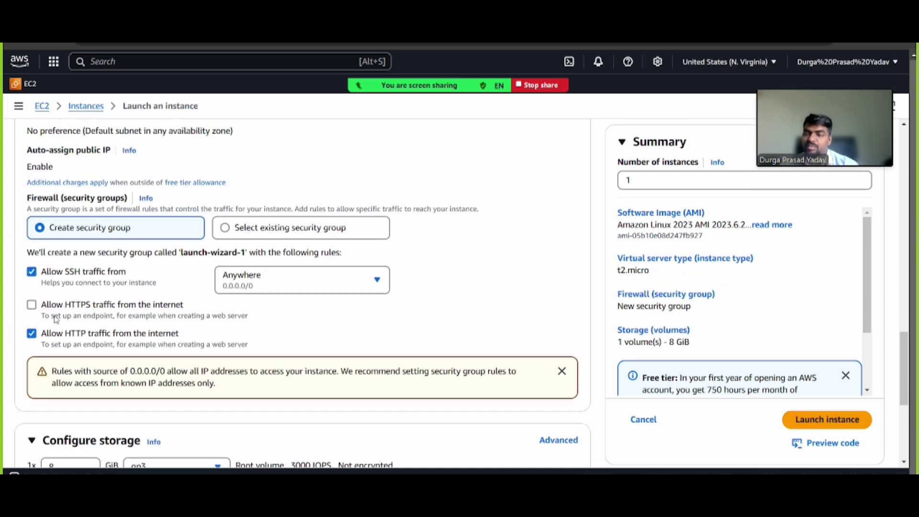
pyautogui.scroll(4, 107, 287)
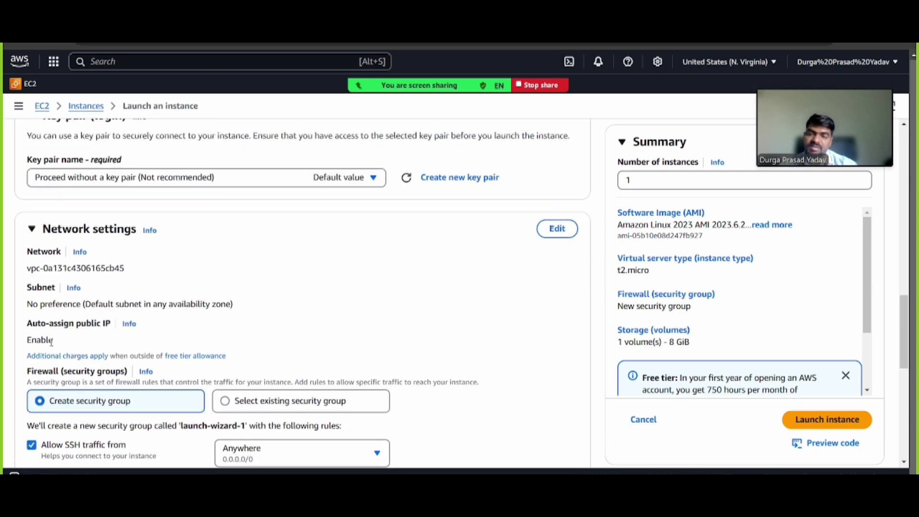
pyautogui.scroll(2, 92, 334)
pyautogui.scroll(2, 121, 301)
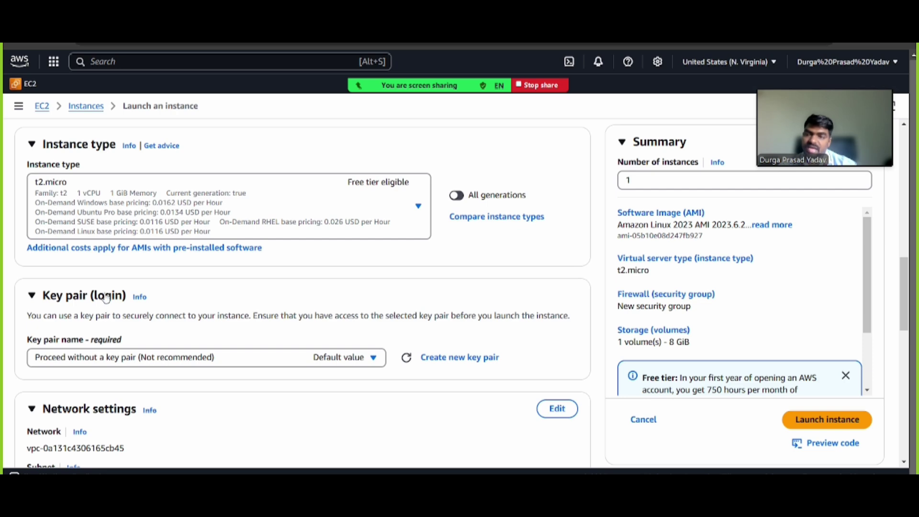
pyautogui.scroll(3, 107, 297)
pyautogui.scroll(4, 144, 292)
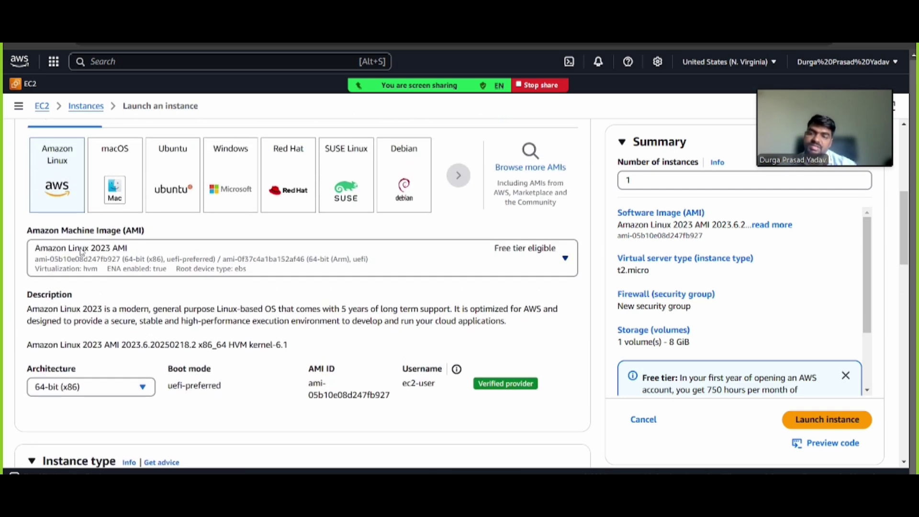
pyautogui.scroll(6, 121, 257)
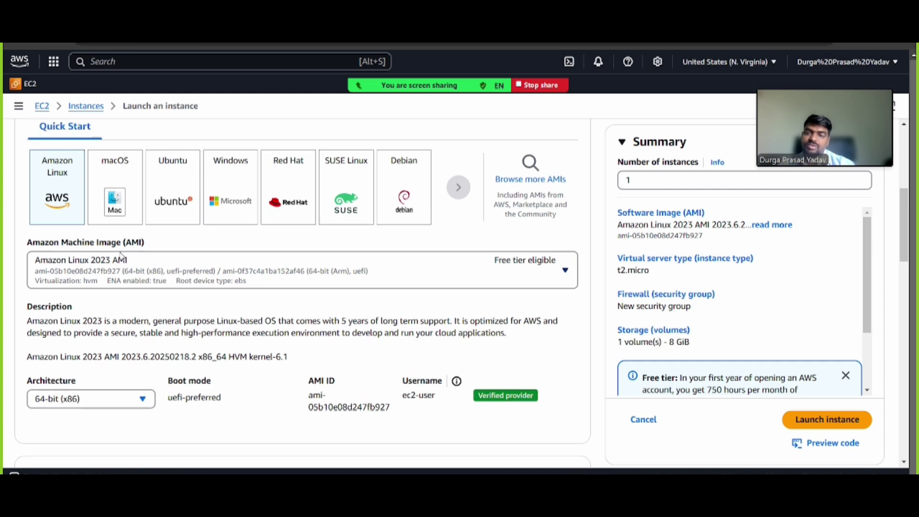
# - Launch the configured EC2 instance
pyautogui.scroll(-15, 122, 257)
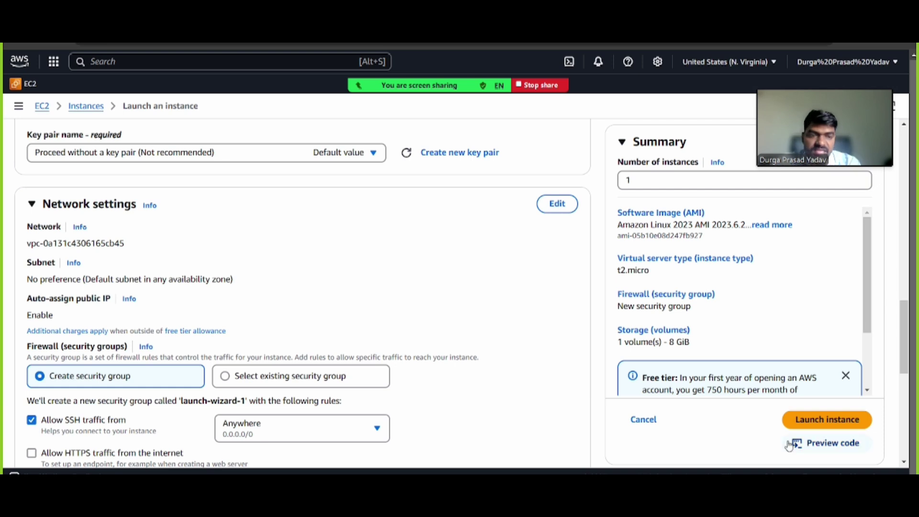
pyautogui.click(822, 426)
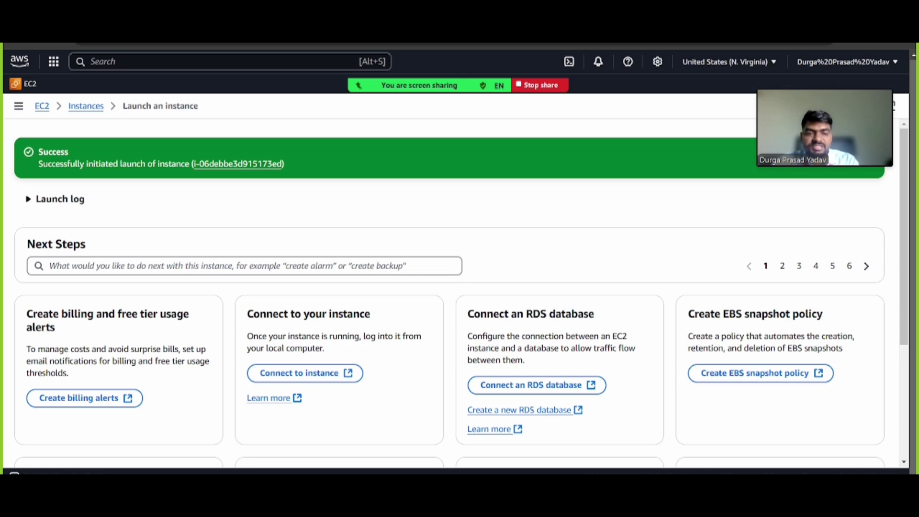
# - Switch to the lab document, read the instructions for enabling AWS Config, and return to the AWS console
pyautogui.click(627, 431)
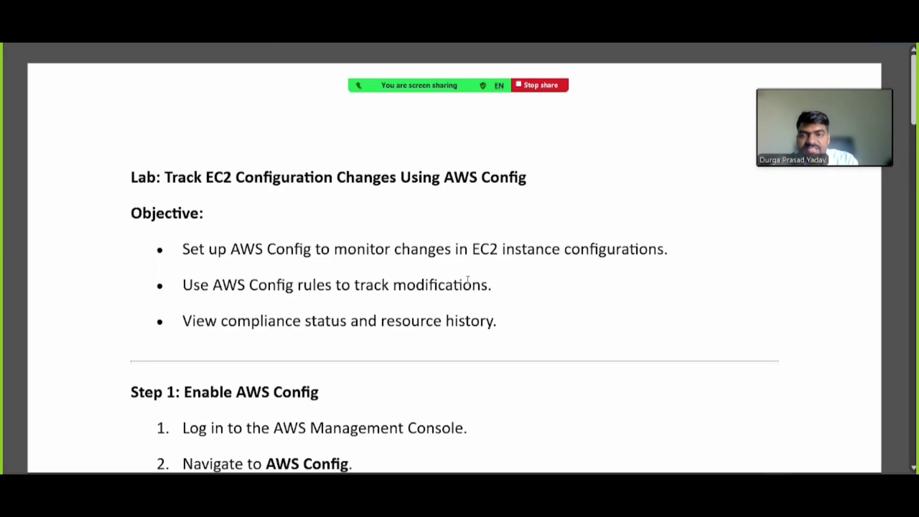
pyautogui.scroll(-6, 255, 284)
pyautogui.scroll(3, 213, 213)
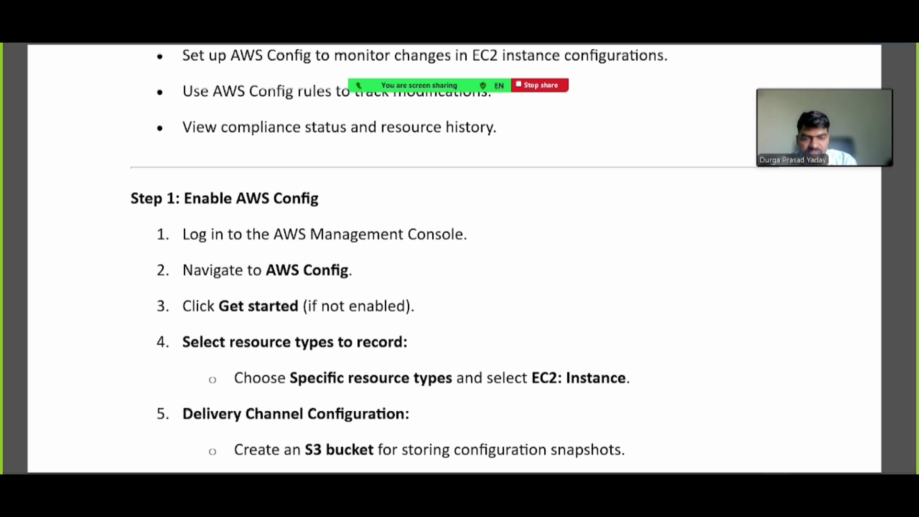
pyautogui.click(497, 474)
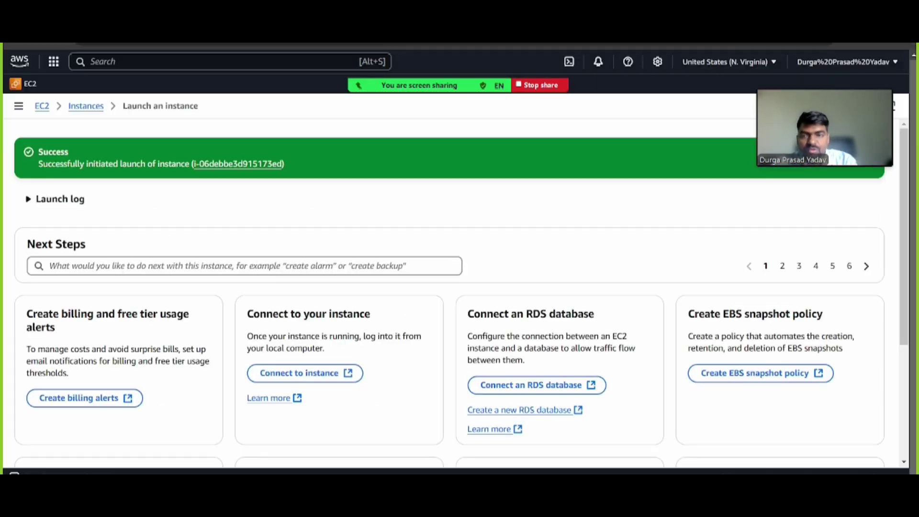
# - Open the AWS Config service from the Management & Governance category and start its step-by-step setup
pyautogui.click(54, 64)
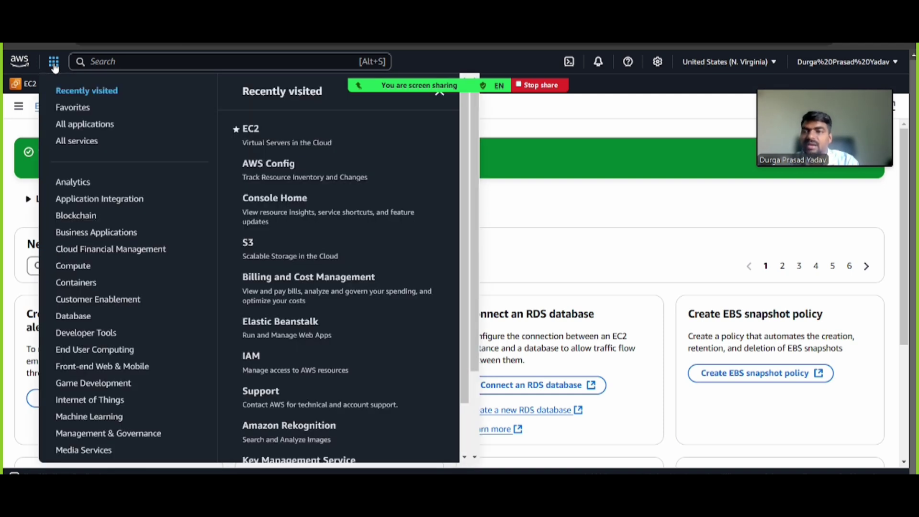
pyautogui.scroll(-2, 91, 265)
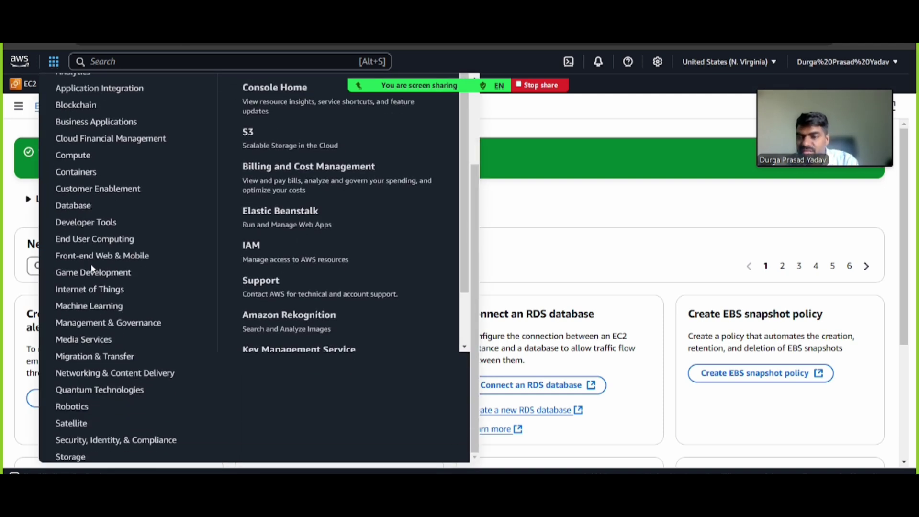
pyautogui.click(96, 323)
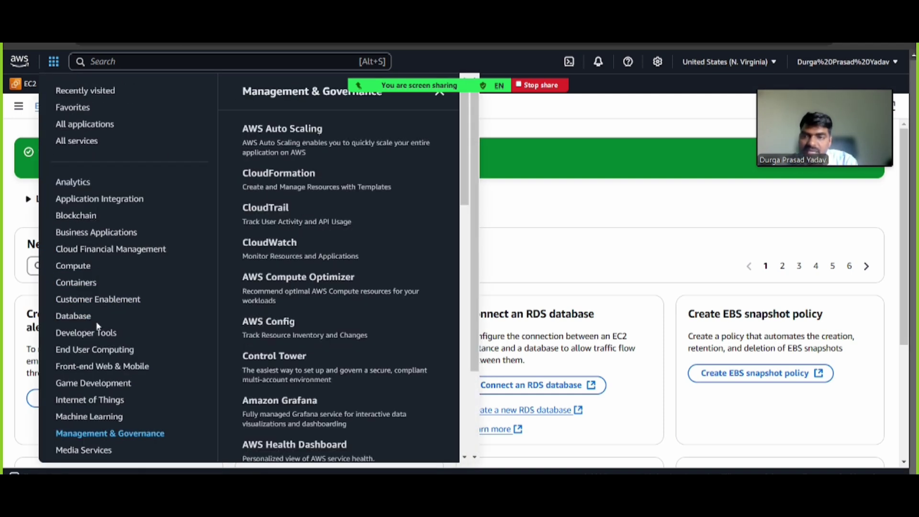
pyautogui.scroll(-2, 281, 339)
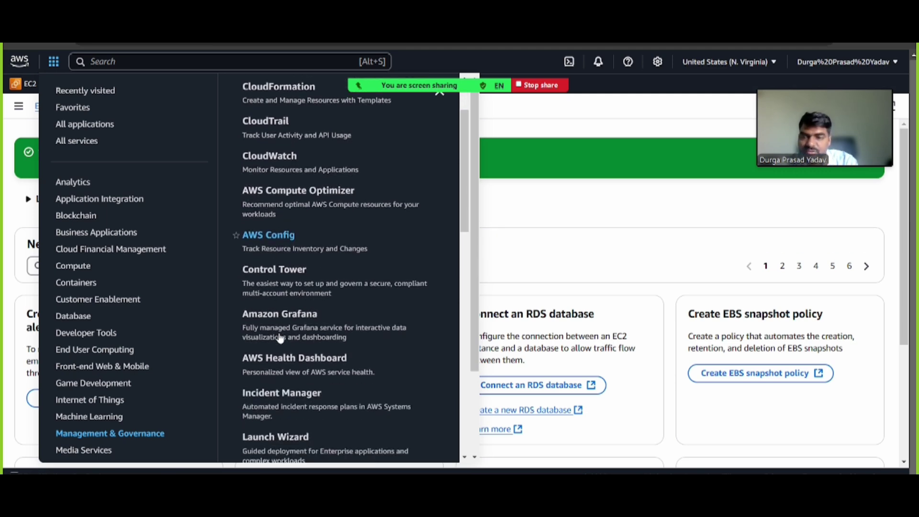
pyautogui.scroll(-5, 281, 339)
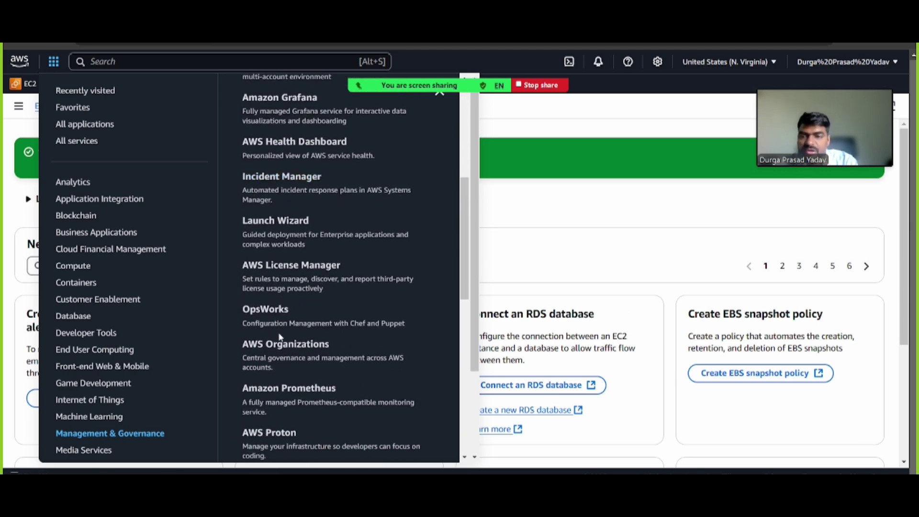
pyautogui.scroll(-3, 281, 338)
pyautogui.scroll(8, 281, 337)
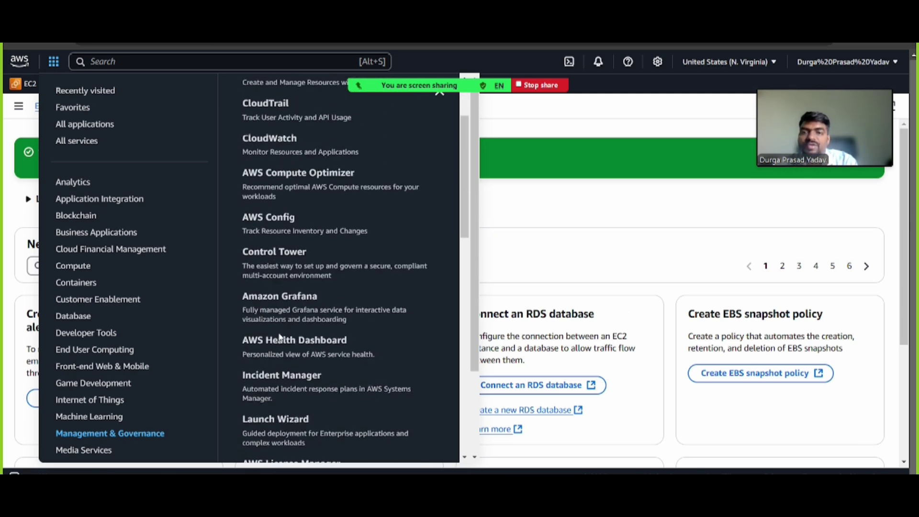
pyautogui.click(290, 227)
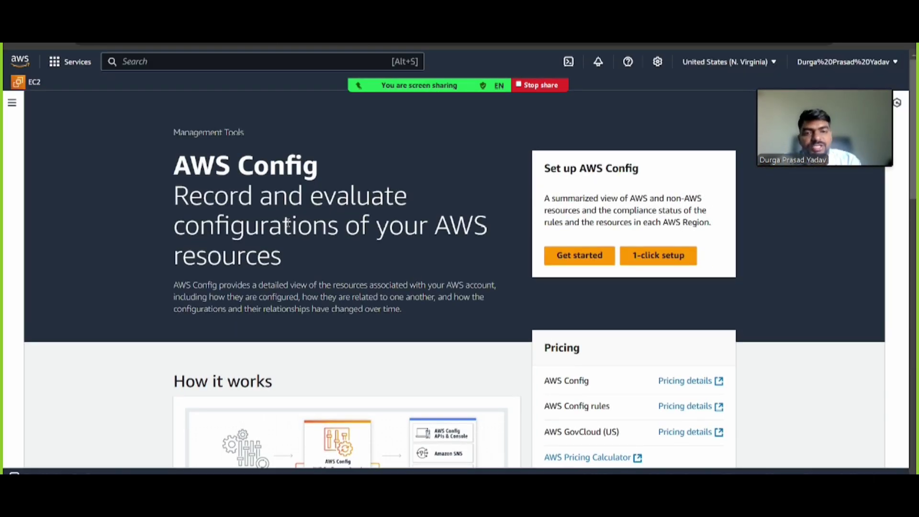
pyautogui.click(597, 258)
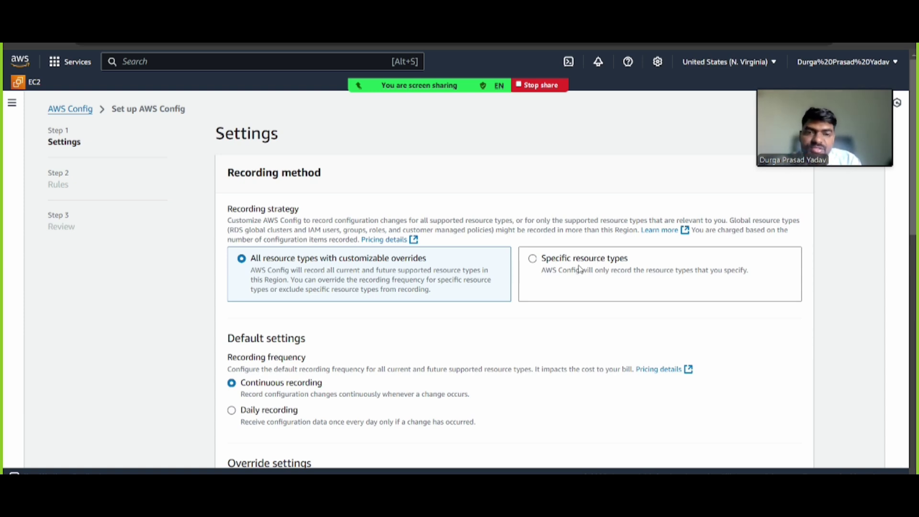
# - Set the recording strategy to specific resource types and record AWS EC2 Instance with Continuous frequency
pyautogui.click(581, 269)
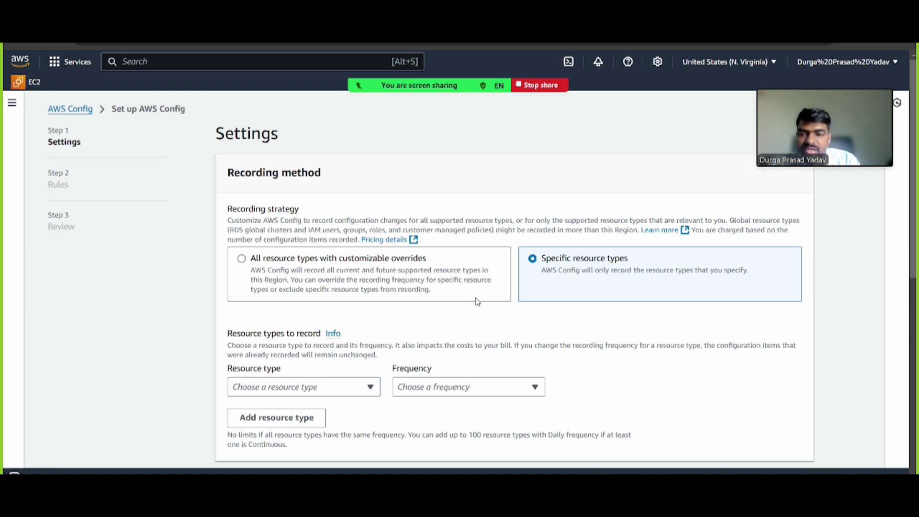
pyautogui.scroll(-2, 478, 302)
pyautogui.click(360, 272)
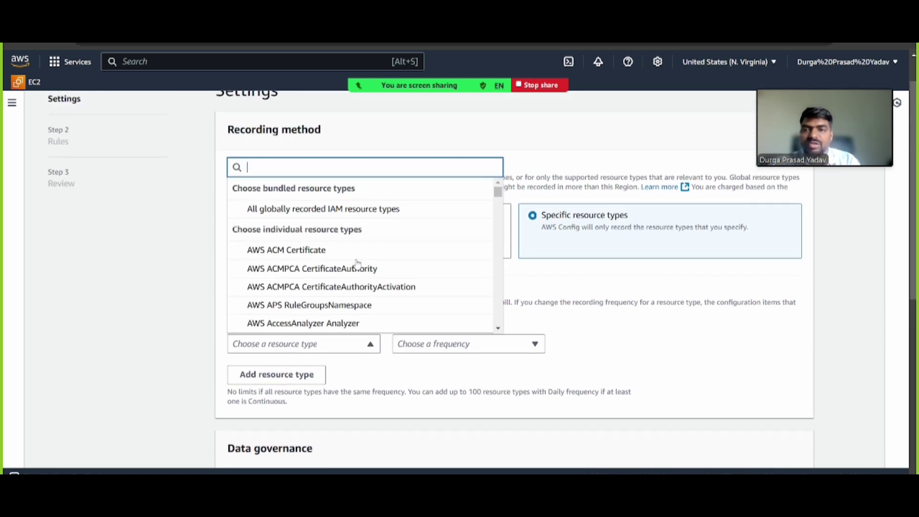
pyautogui.write('ec2')
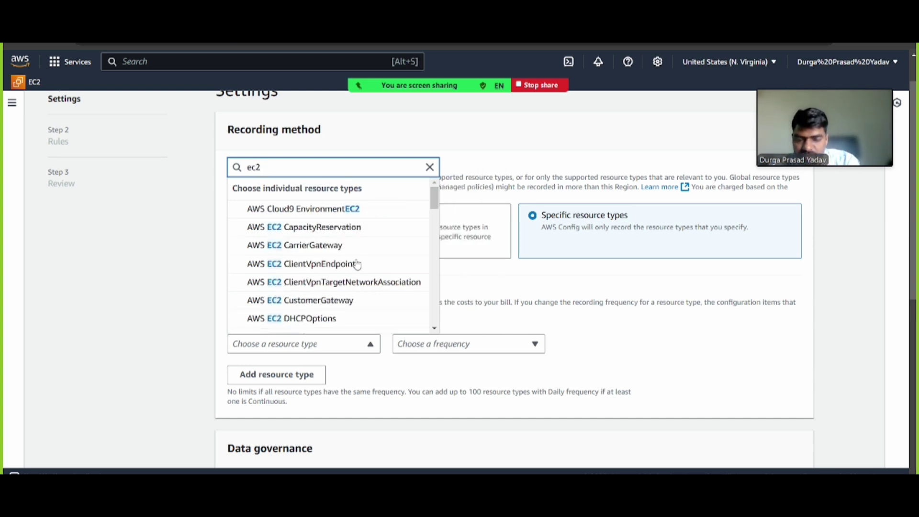
pyautogui.write('ins')
pyautogui.press('BackSpace')
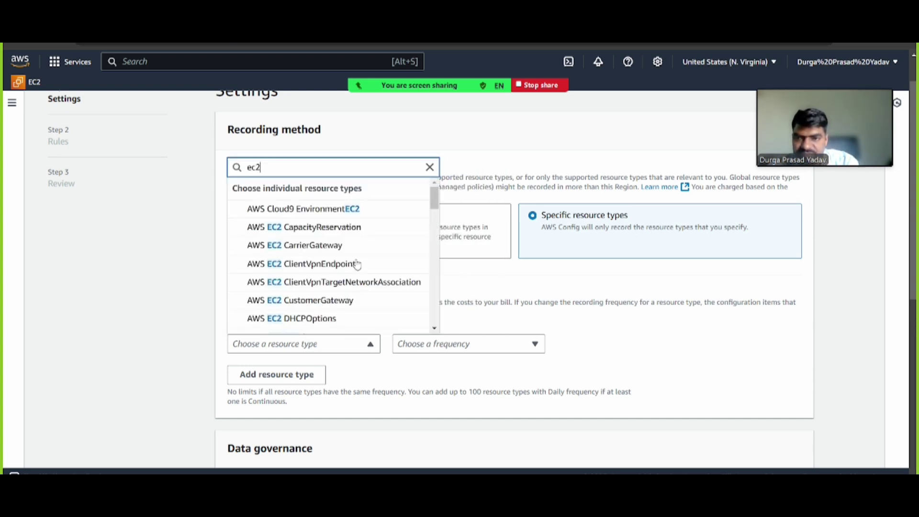
pyautogui.scroll(-1, 358, 264)
pyautogui.write('ins')
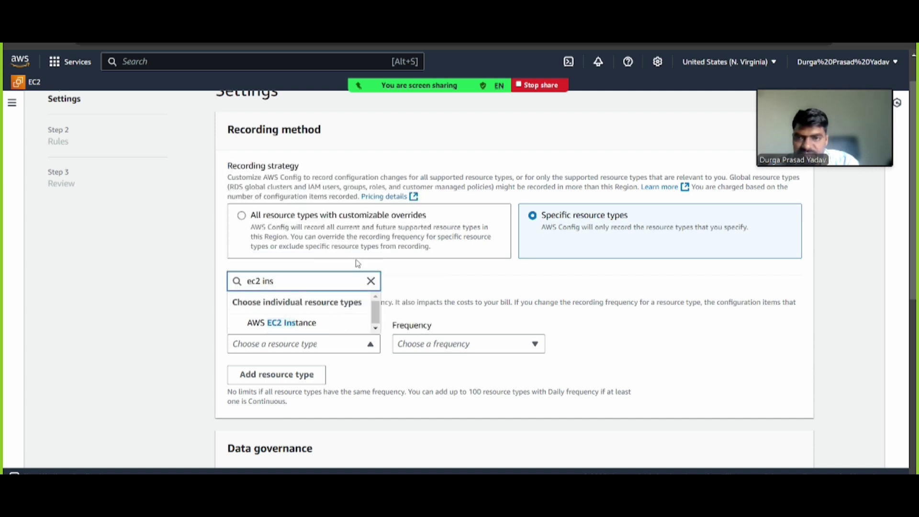
pyautogui.click(295, 323)
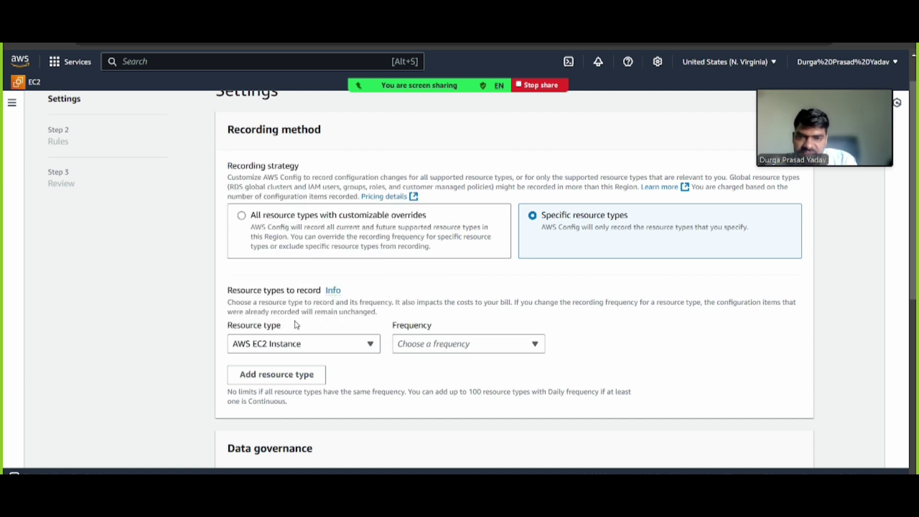
pyautogui.click(425, 345)
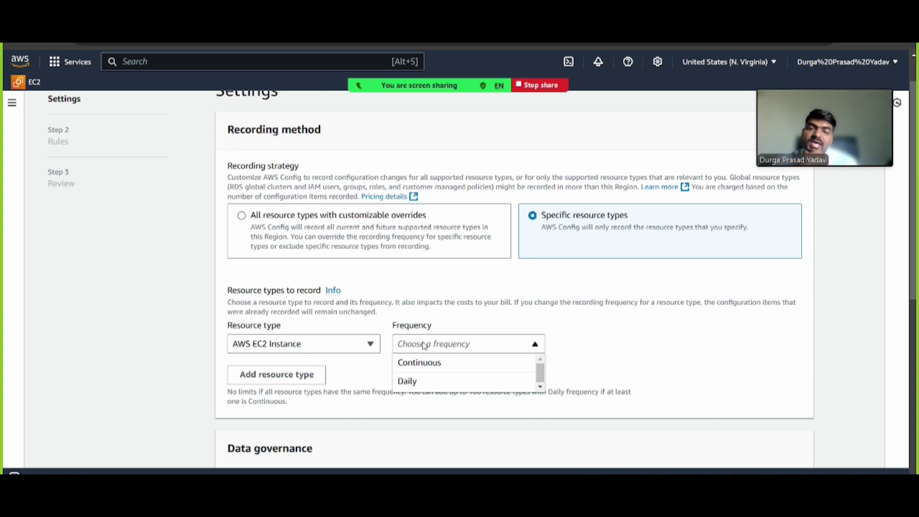
pyautogui.click(424, 368)
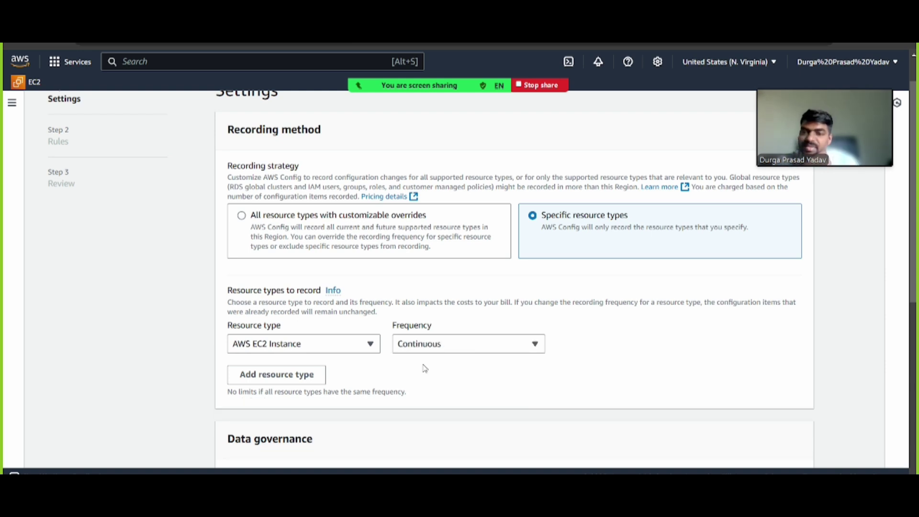
# - Review the data governance and delivery channel settings, keep the service-linked role and new S3 bucket options, and continue to the rules
pyautogui.scroll(-3, 425, 368)
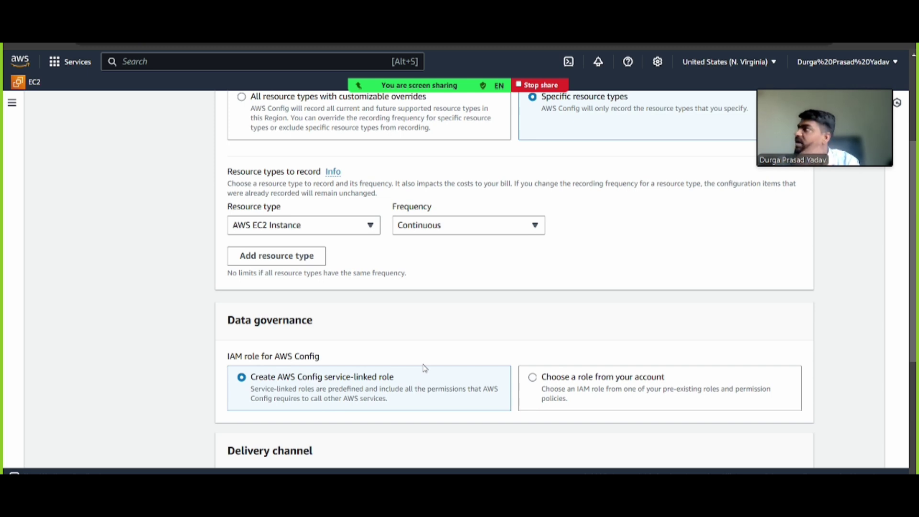
pyautogui.scroll(4, 424, 368)
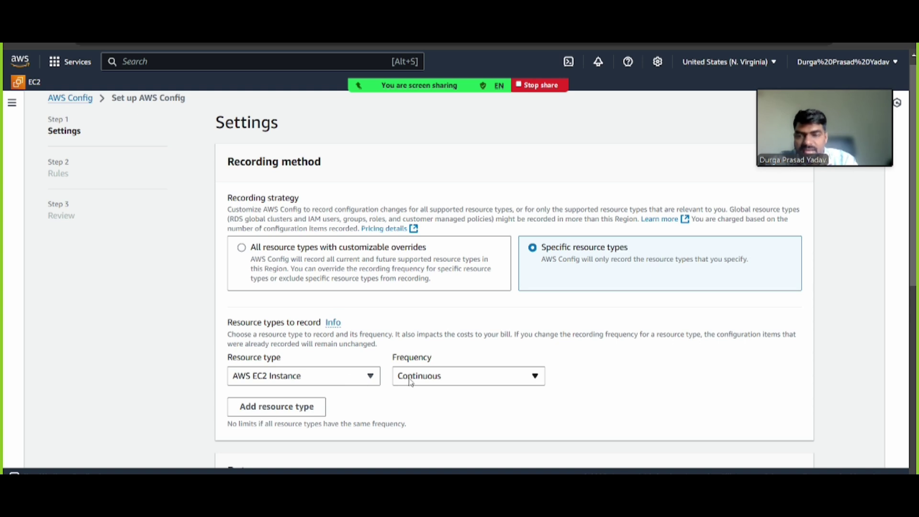
pyautogui.scroll(-3, 411, 383)
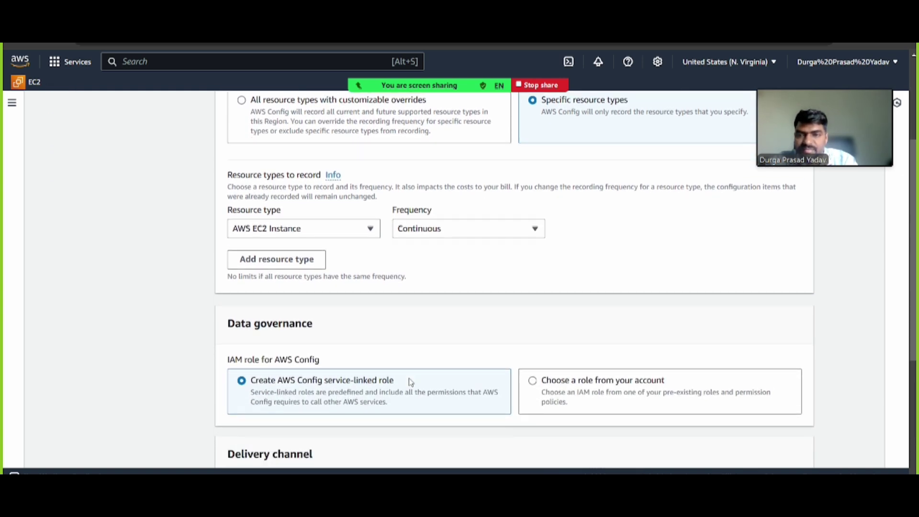
pyautogui.scroll(-2, 410, 382)
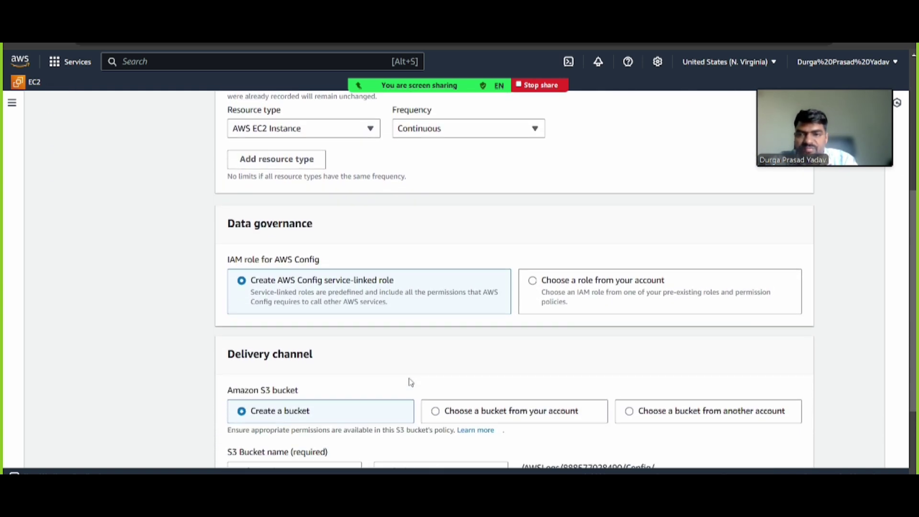
pyautogui.scroll(-1, 411, 382)
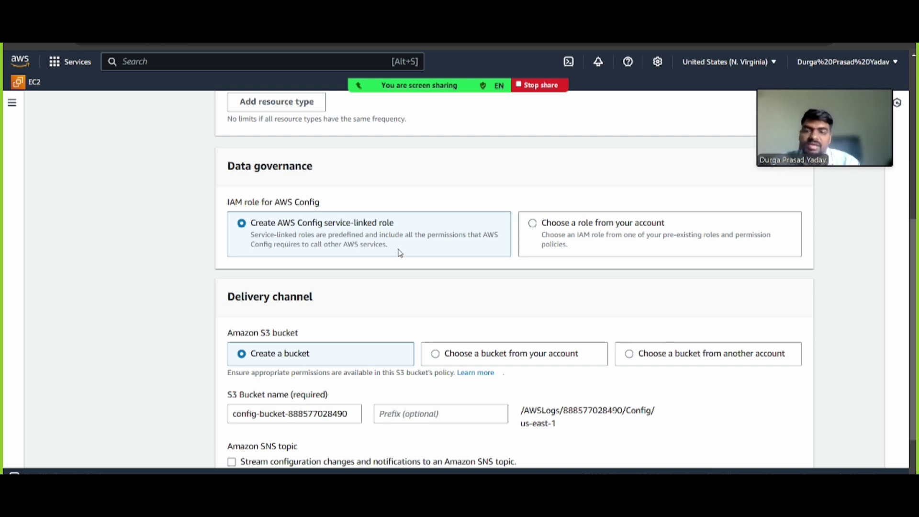
pyautogui.scroll(-2, 400, 253)
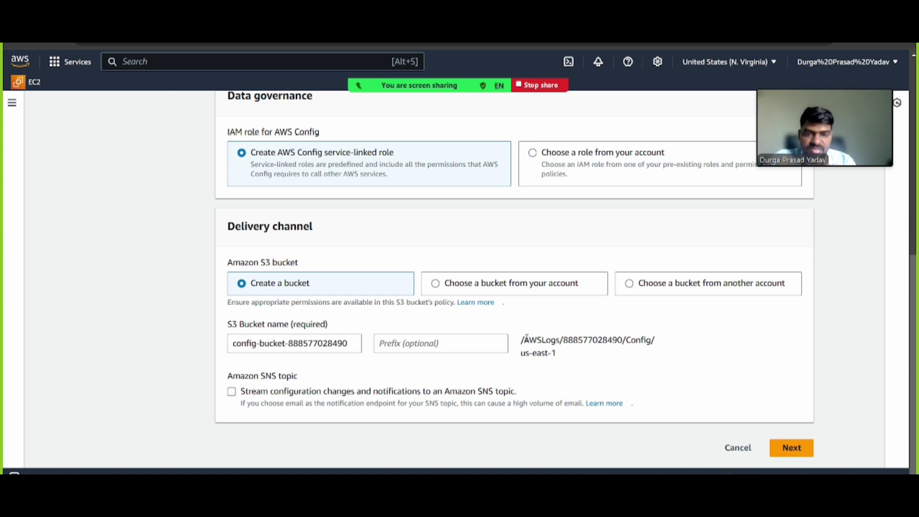
pyautogui.moveTo(524, 338); pyautogui.dragTo(570, 363)
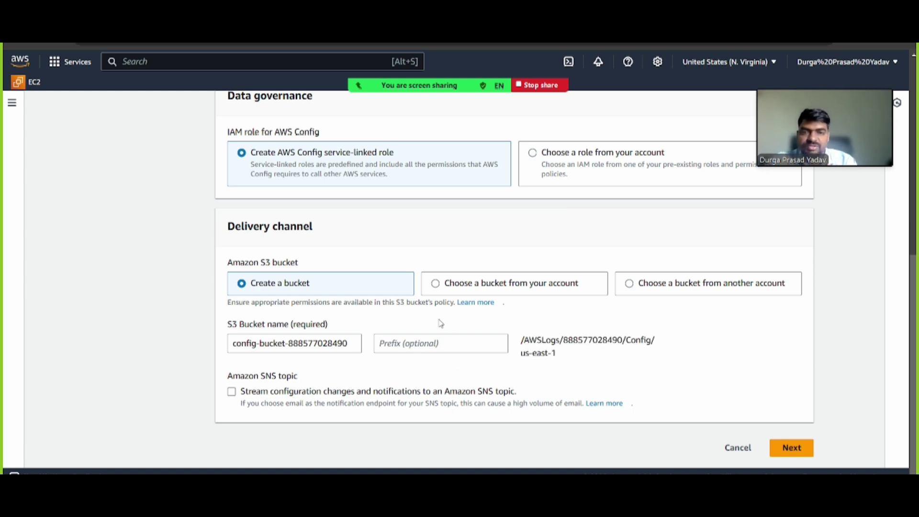
pyautogui.click(783, 455)
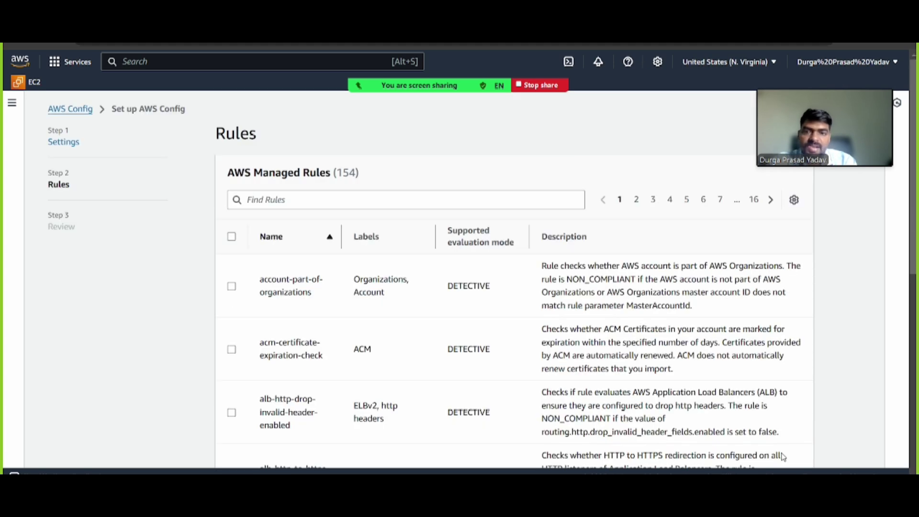
# - Filter the AWS managed rules by "publicip", select the ec2-instance-no-public-ip rule and continue to the review
pyautogui.scroll(-3, 685, 354)
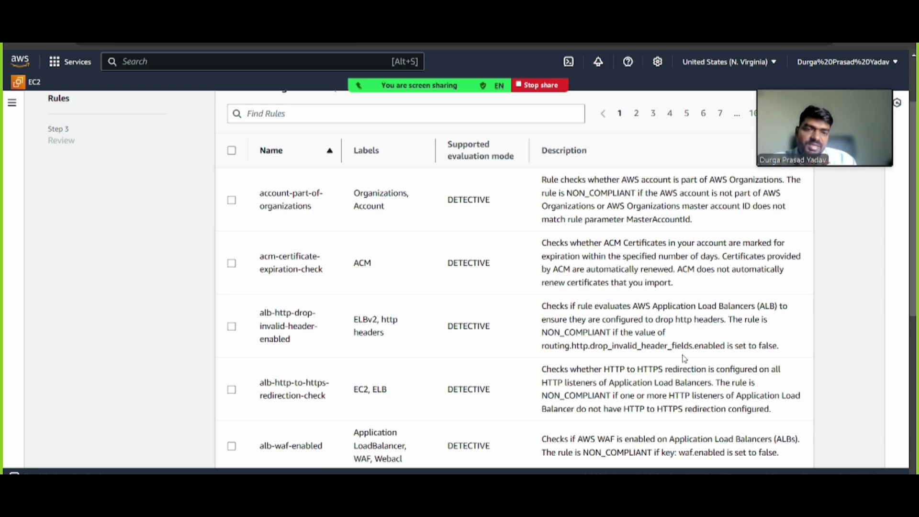
pyautogui.scroll(3, 685, 359)
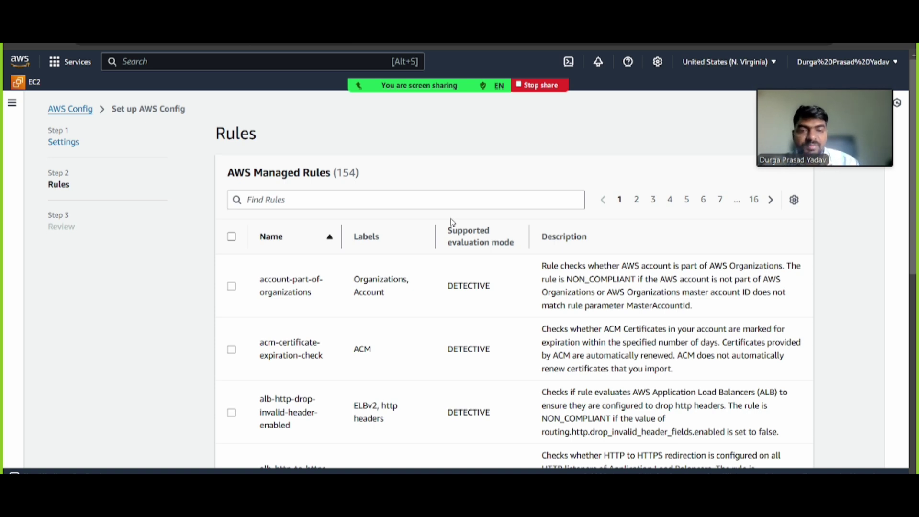
pyautogui.click(356, 204)
pyautogui.write('pul')
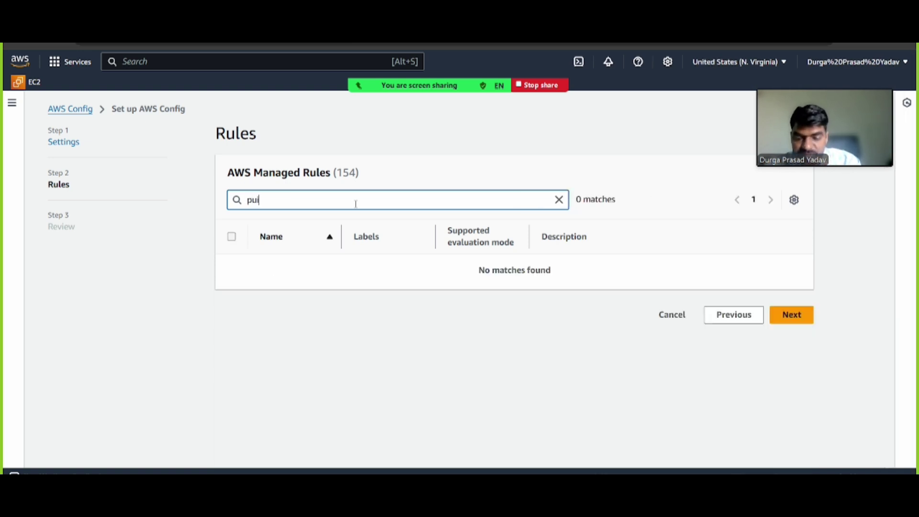
pyautogui.press('BackSpace')
pyautogui.write('blic')
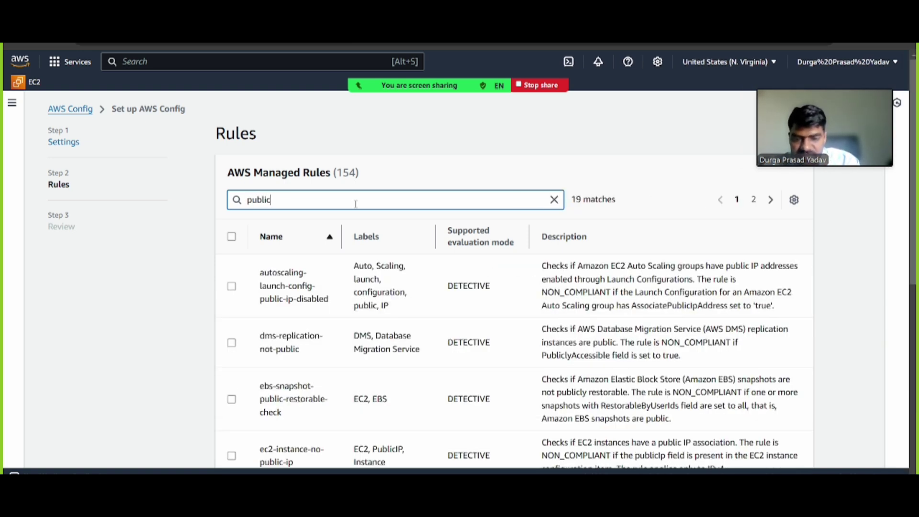
pyautogui.write('ip')
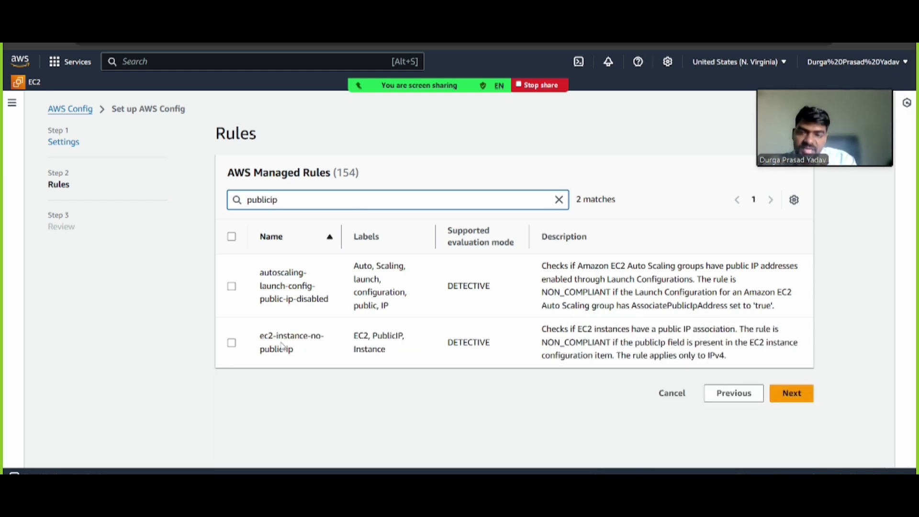
pyautogui.click(233, 344)
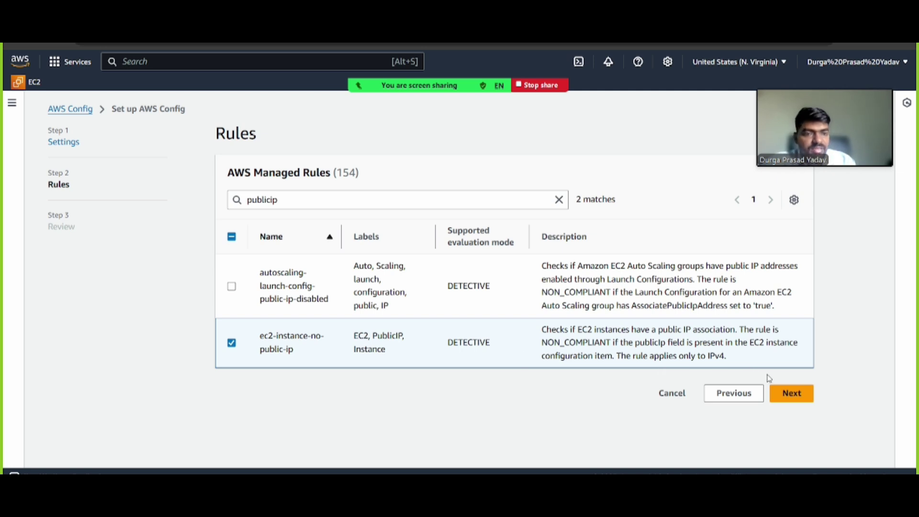
pyautogui.click(786, 397)
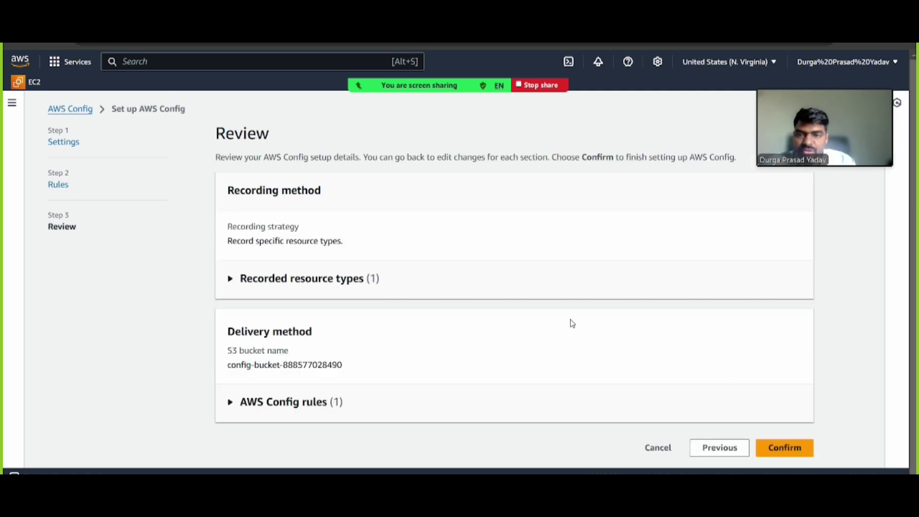
# - Check the recorded resource types and AWS Config rules in the review, and confirm the setup
pyautogui.click(323, 280)
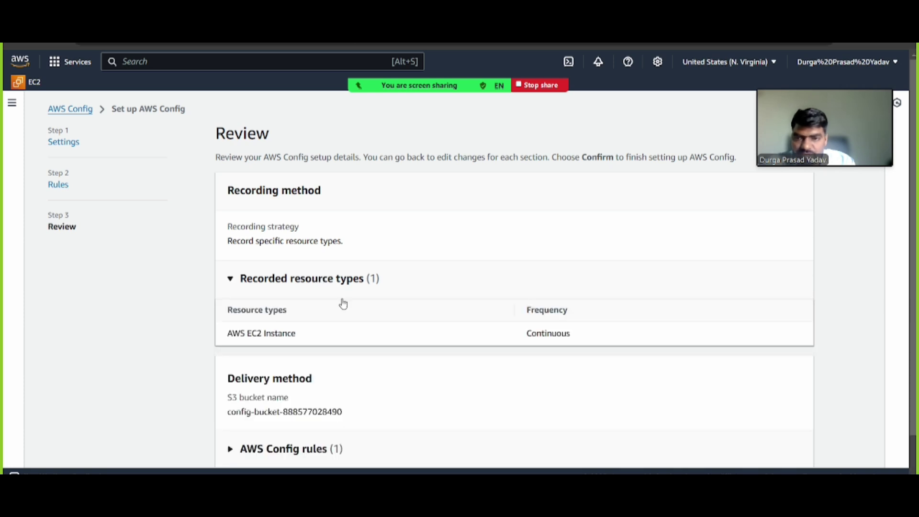
pyautogui.scroll(-1, 471, 339)
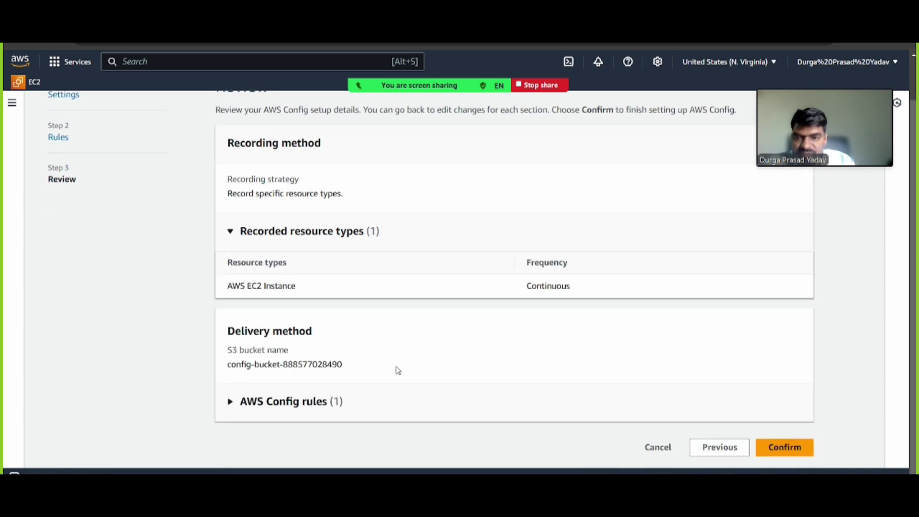
pyautogui.click(314, 405)
pyautogui.scroll(-1, 378, 425)
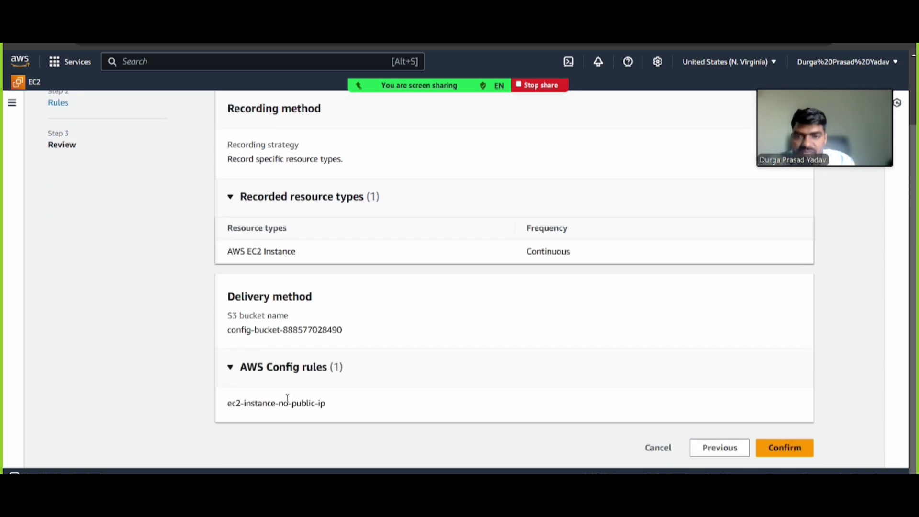
pyautogui.click(786, 450)
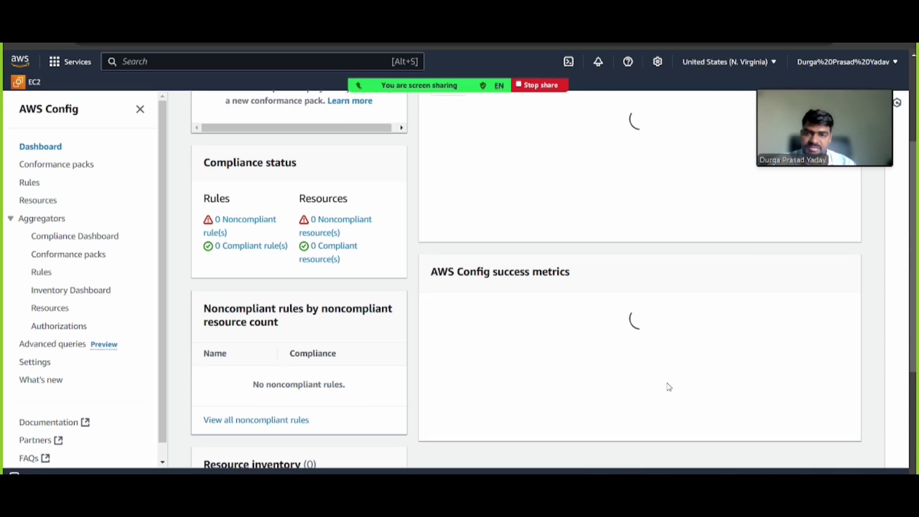
# - Refresh the usage metrics and examine the dashboard's compliance status, usage and success metrics, and resource inventory
pyautogui.scroll(-2, 669, 387)
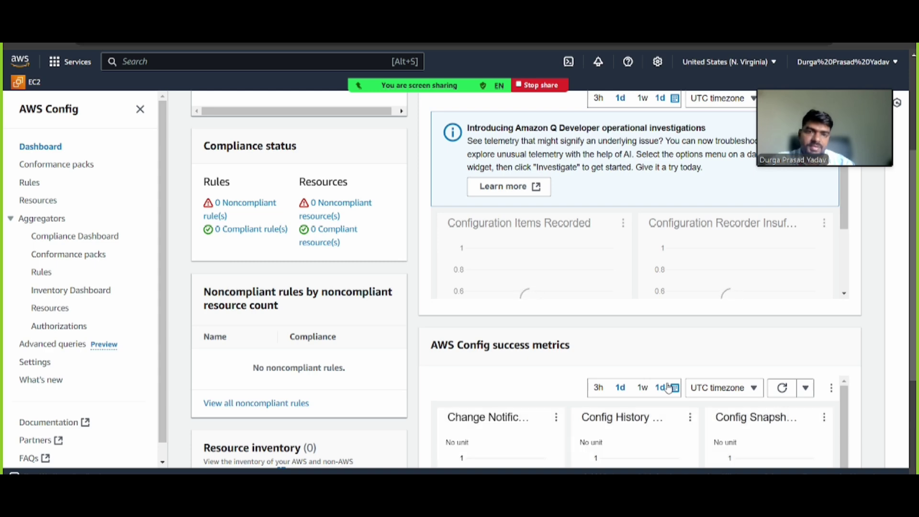
pyautogui.scroll(3, 669, 387)
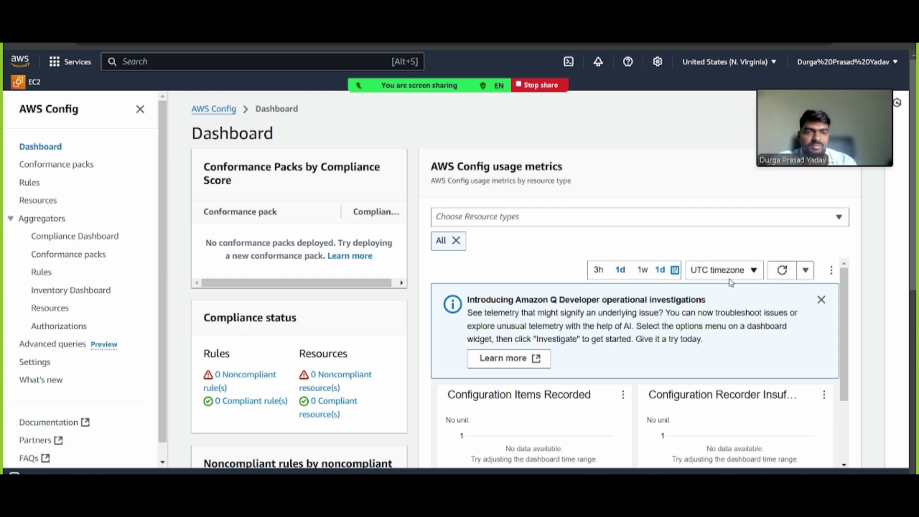
pyautogui.click(782, 272)
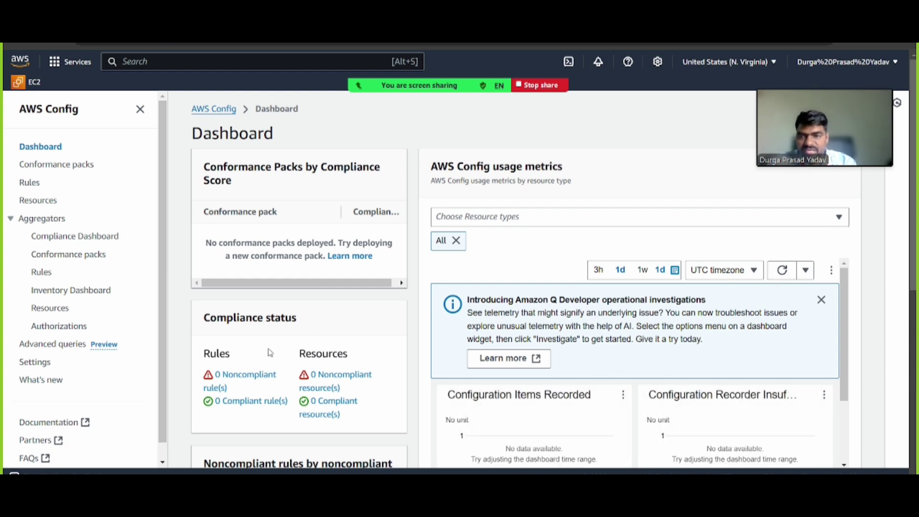
pyautogui.scroll(-5, 273, 336)
pyautogui.scroll(3, 246, 322)
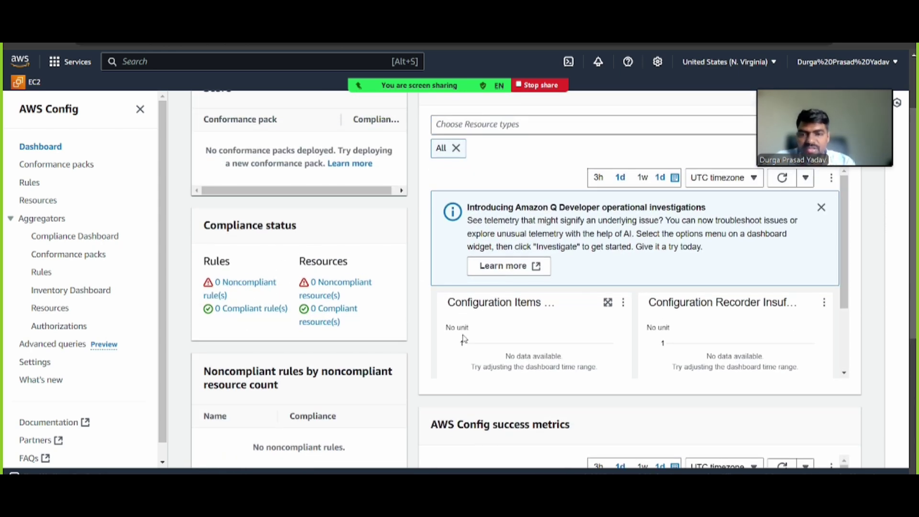
pyautogui.scroll(-5, 464, 340)
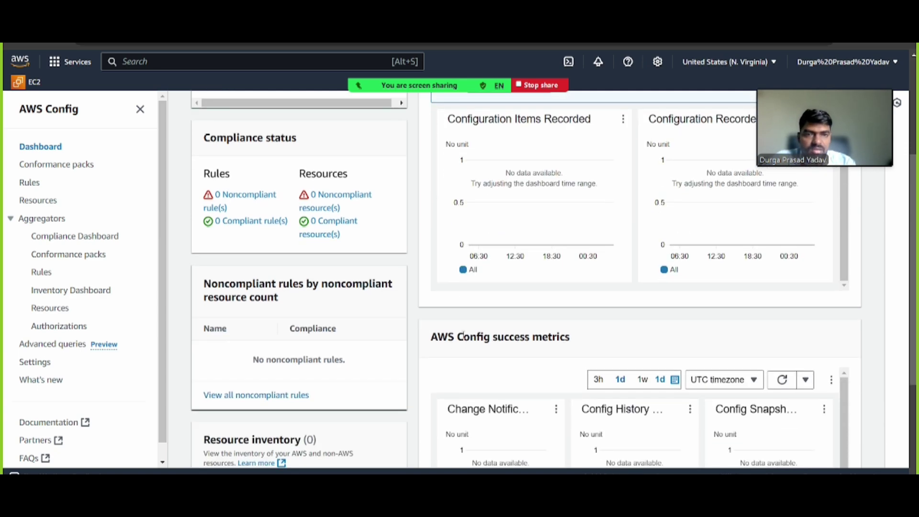
pyautogui.scroll(2, 464, 335)
pyautogui.scroll(2, 463, 334)
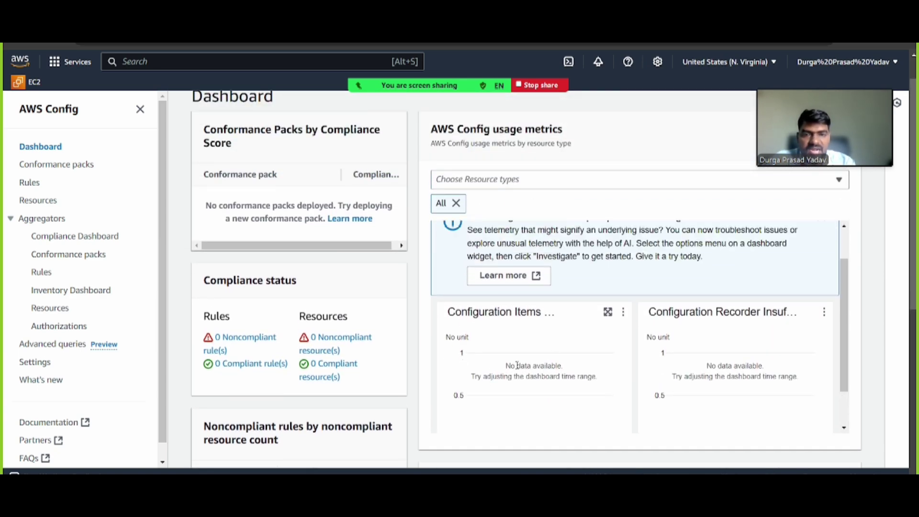
pyautogui.scroll(-6, 517, 365)
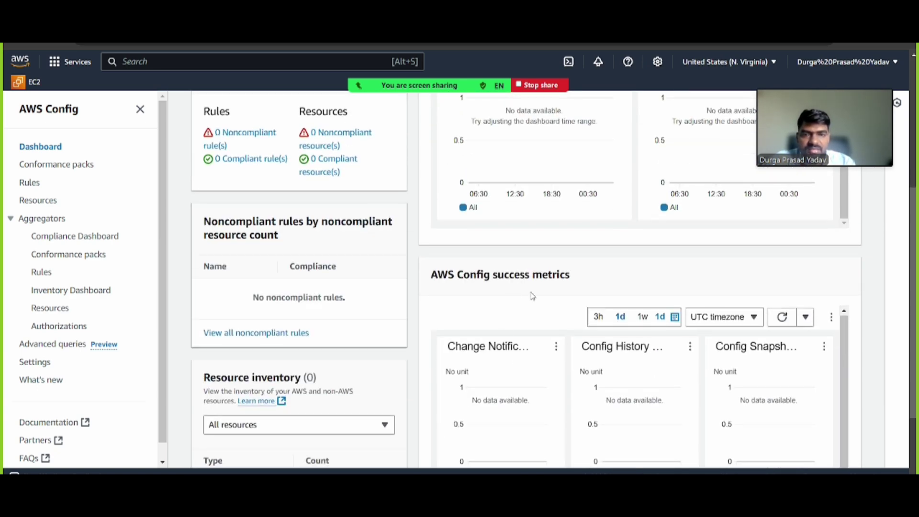
pyautogui.scroll(-3, 531, 295)
pyautogui.scroll(-1, 535, 298)
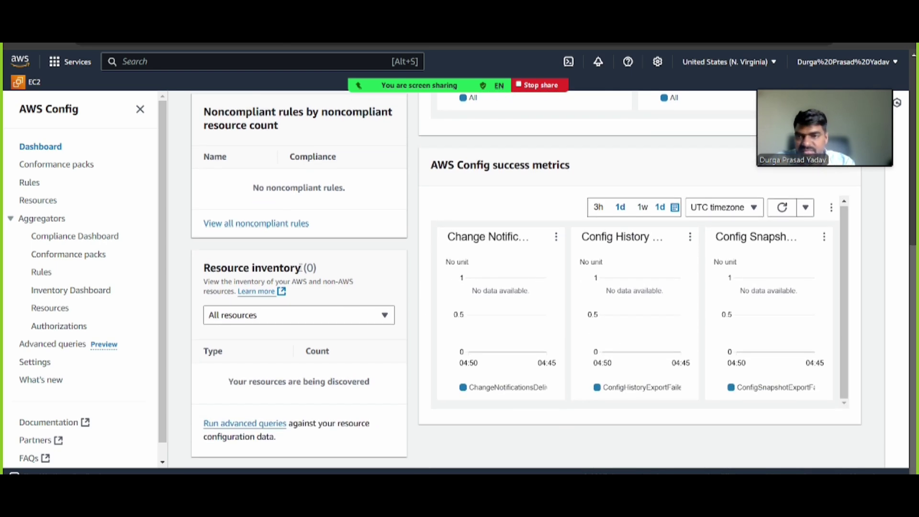
# - Switch to the lab instructions document and read the steps from enabling AWS Config through modifying an instance to viewing the findings
pyautogui.scroll(8, 285, 283)
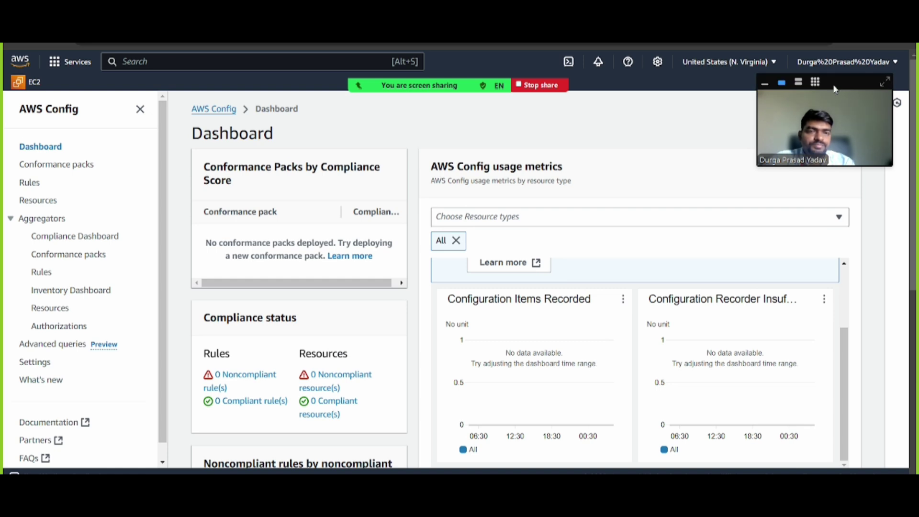
pyautogui.moveTo(832, 90); pyautogui.dragTo(747, 90)
pyautogui.click(622, 473)
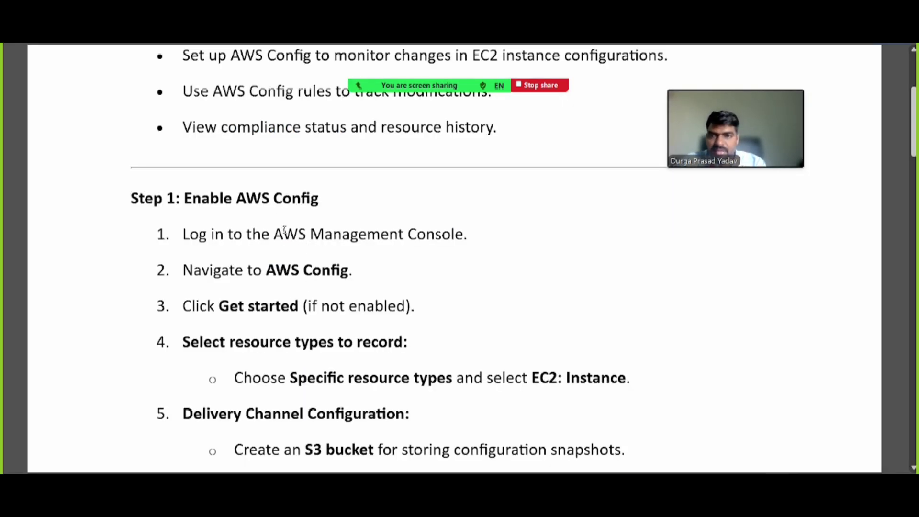
pyautogui.scroll(4, 284, 230)
pyautogui.scroll(-10, 286, 218)
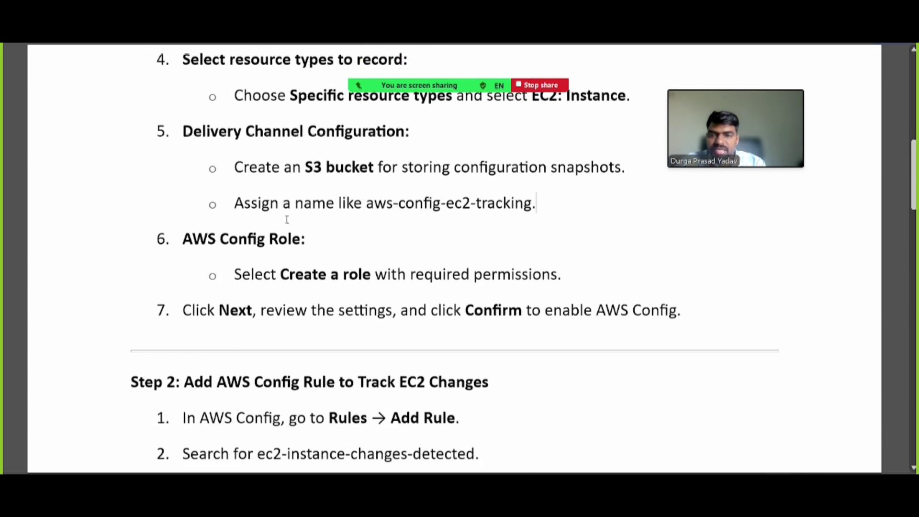
pyautogui.scroll(-5, 287, 219)
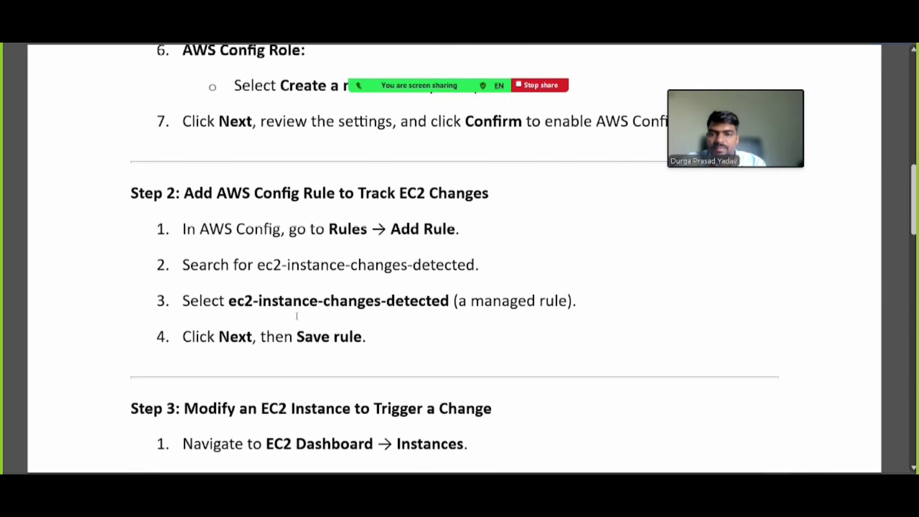
pyautogui.scroll(-7, 297, 316)
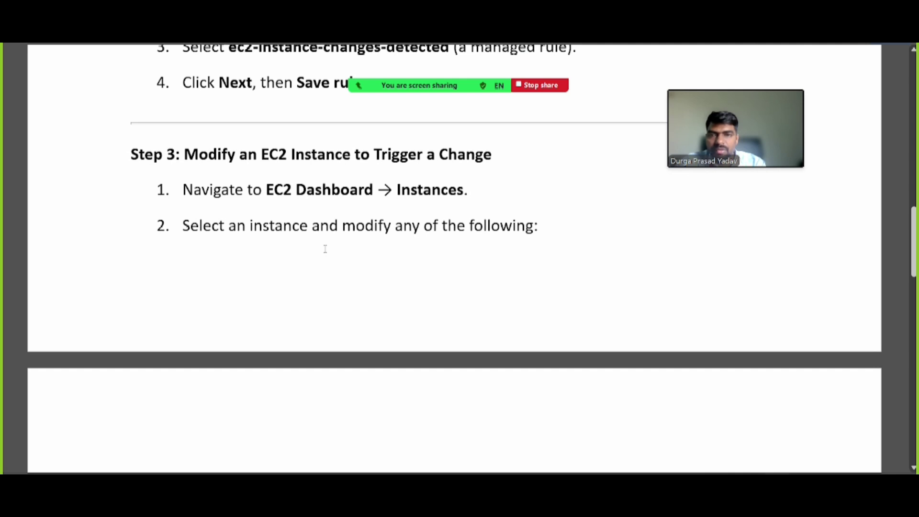
pyautogui.scroll(-9, 325, 249)
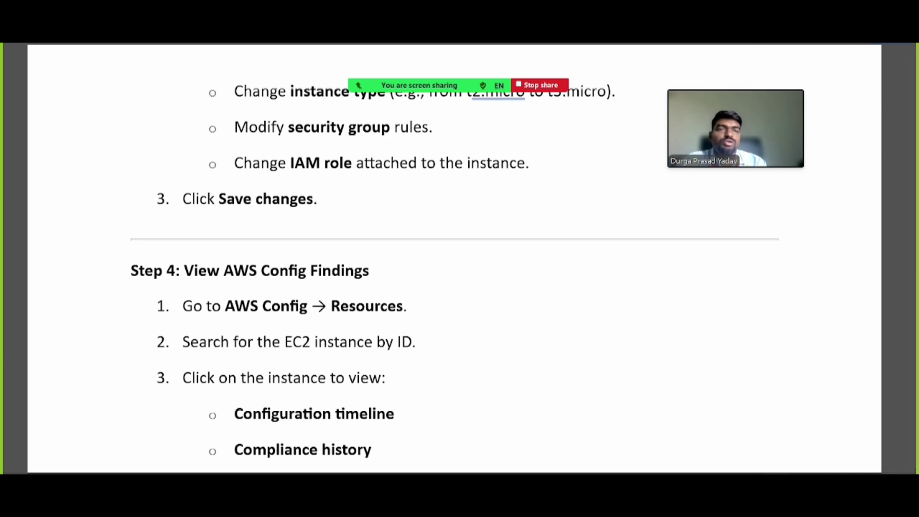
# - Return to AWS Config, open the rules list and check the detective compliance of ec2-instance-no-public-ip
pyautogui.hotkey('alt', 'Tab')
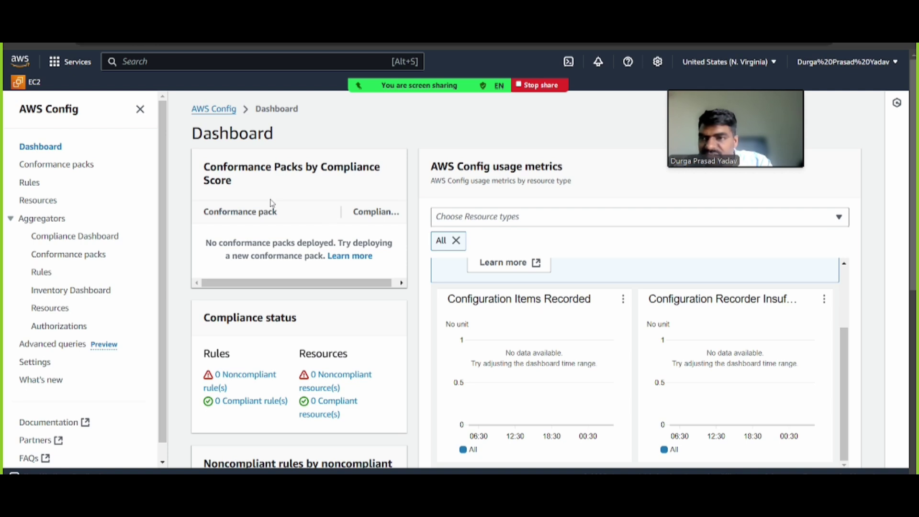
pyautogui.click(25, 185)
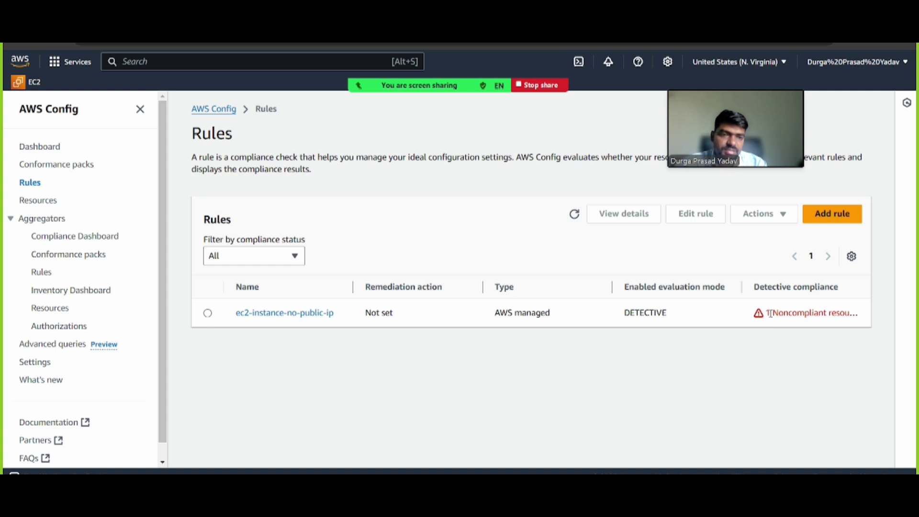
pyautogui.moveTo(770, 312); pyautogui.dragTo(860, 310)
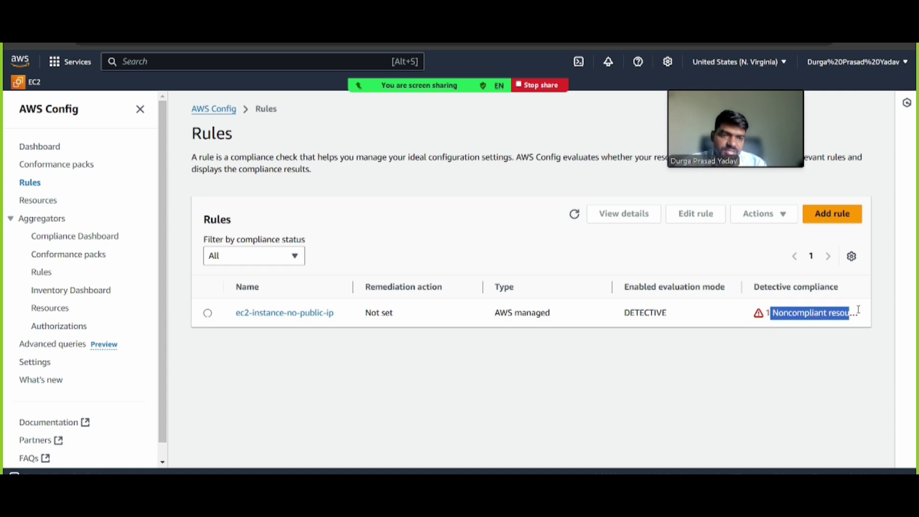
pyautogui.click(794, 340)
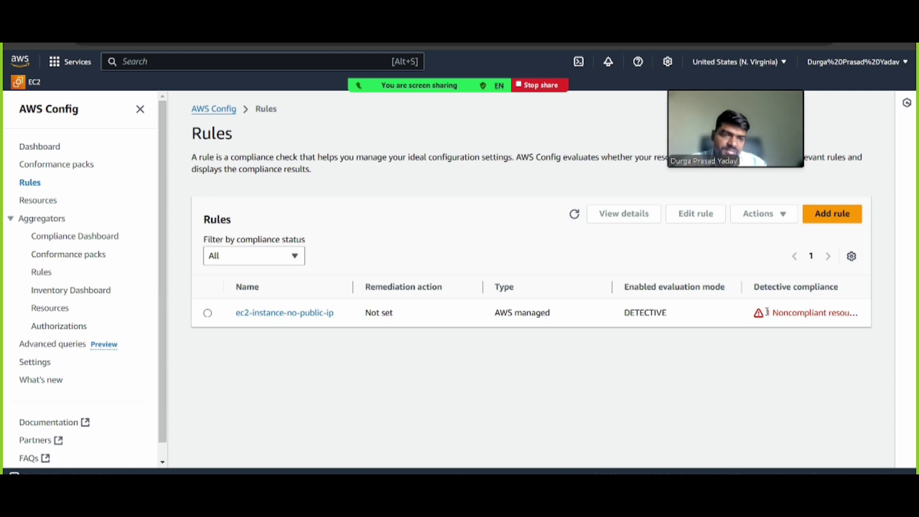
pyautogui.moveTo(767, 312); pyautogui.dragTo(859, 309)
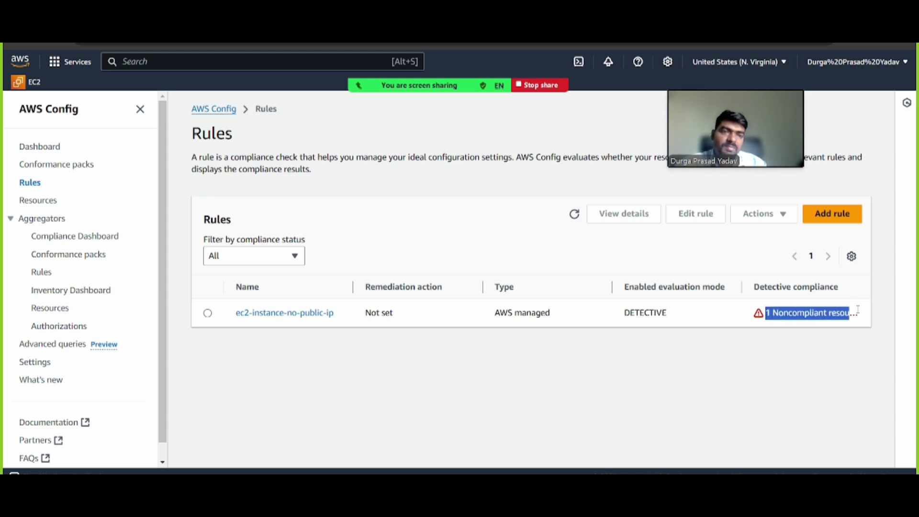
pyautogui.click(810, 336)
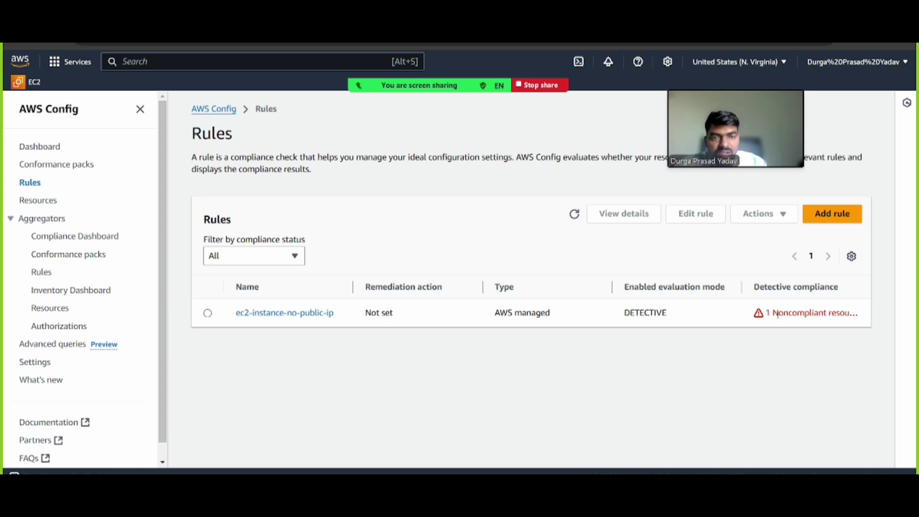
pyautogui.moveTo(761, 313); pyautogui.dragTo(788, 329)
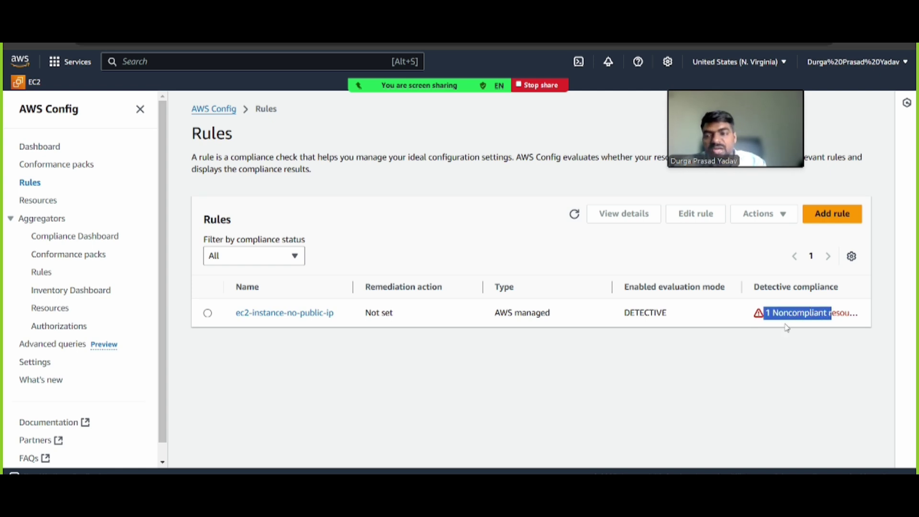
pyautogui.click(771, 338)
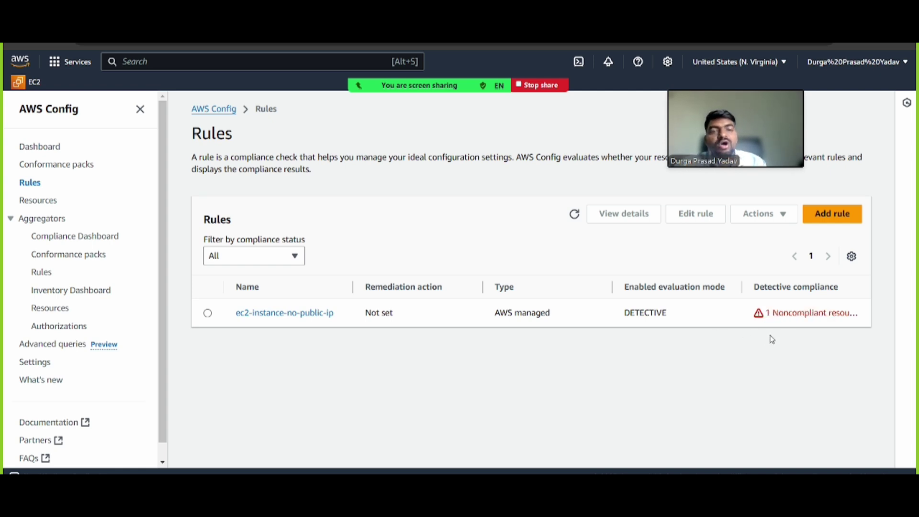
pyautogui.moveTo(769, 313); pyautogui.dragTo(862, 321)
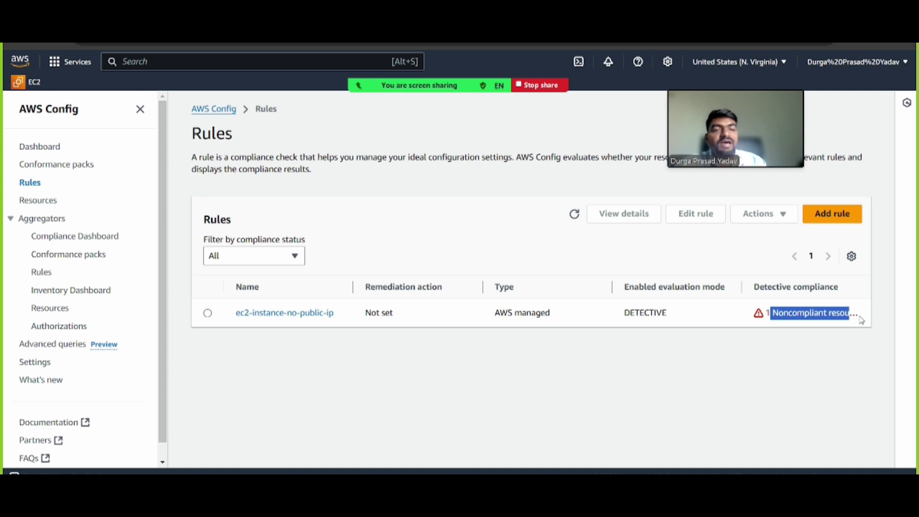
pyautogui.click(773, 358)
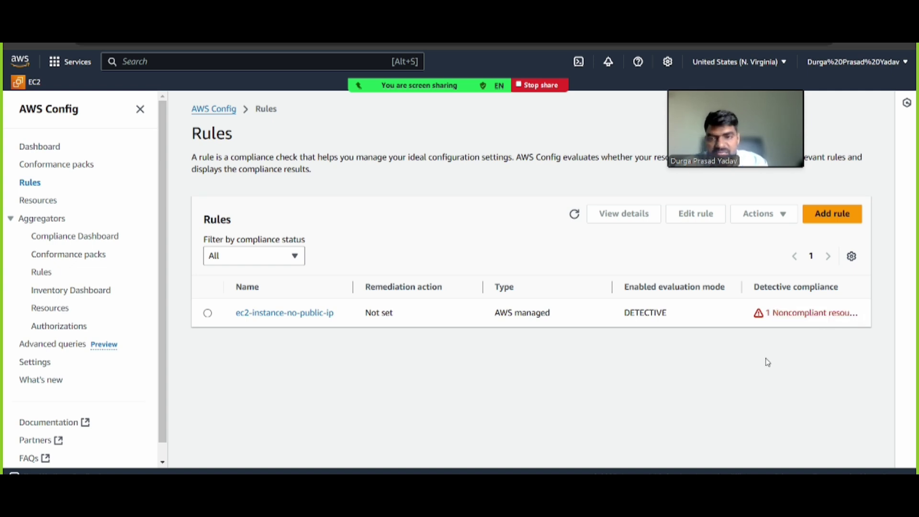
# - Open the ec2-instance-no-public-ip rule and examine its details and the resources in scope
pyautogui.click(322, 314)
pyautogui.scroll(-1, 345, 326)
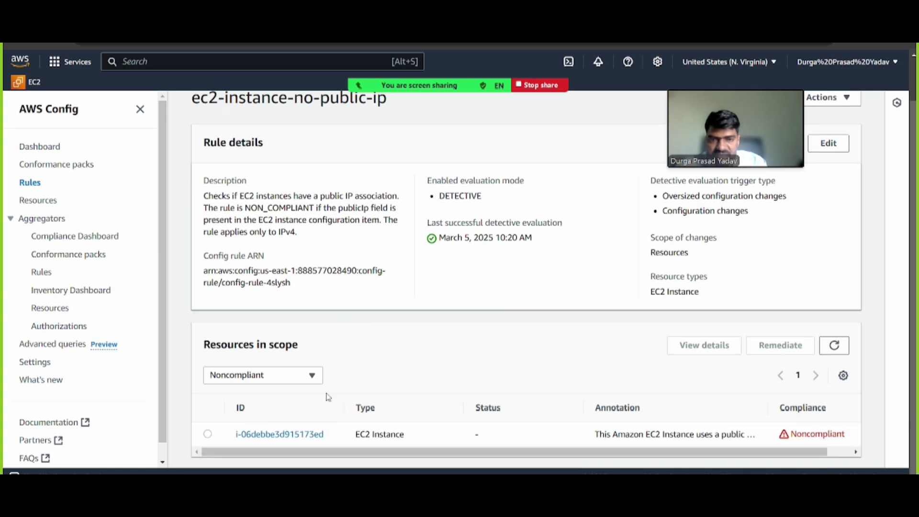
pyautogui.hscroll(2, 378, 455)
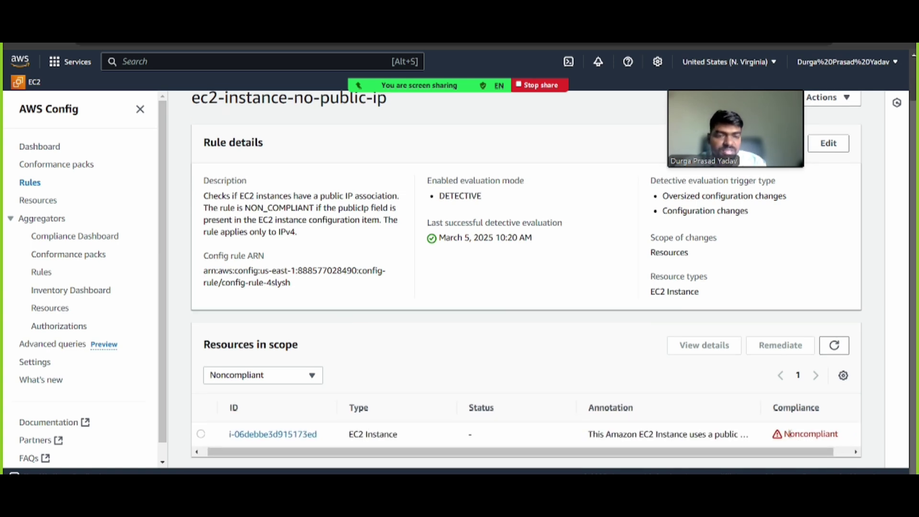
pyautogui.hscroll(-1, 726, 452)
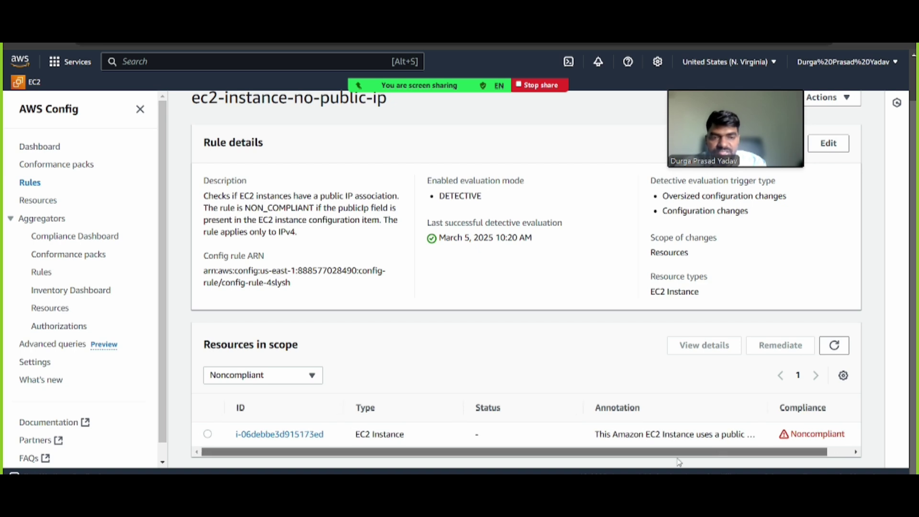
pyautogui.scroll(1, 403, 359)
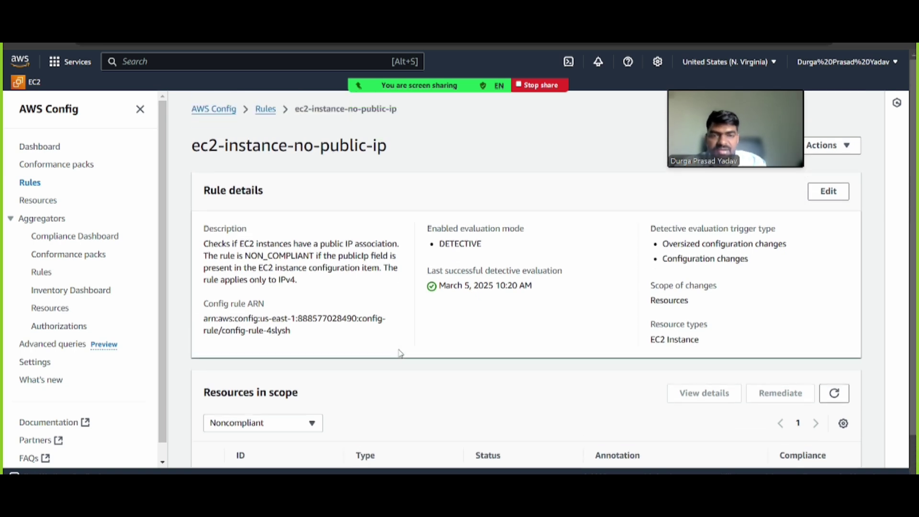
# - Return to the AWS Config dashboard and check the compliance status and noncompliant rules by resource count
pyautogui.click(40, 152)
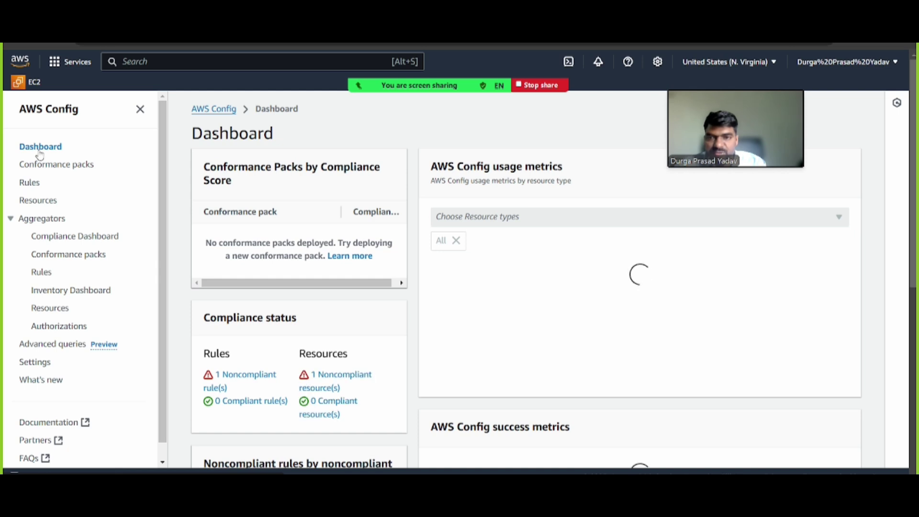
pyautogui.scroll(-7, 397, 304)
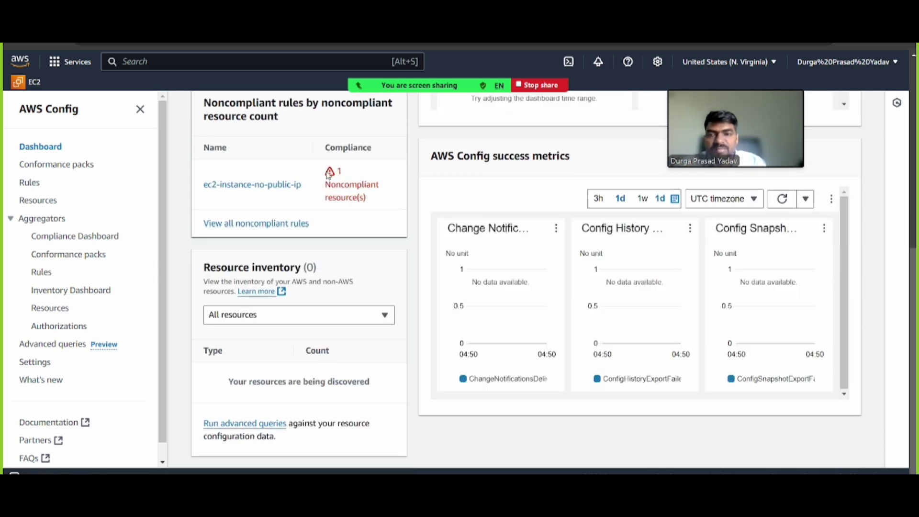
pyautogui.moveTo(325, 168); pyautogui.dragTo(372, 197)
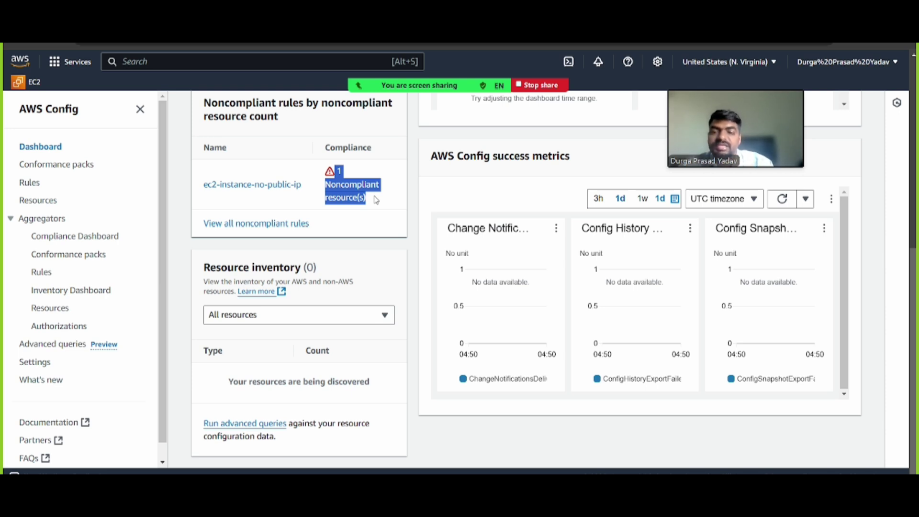
pyautogui.click(413, 338)
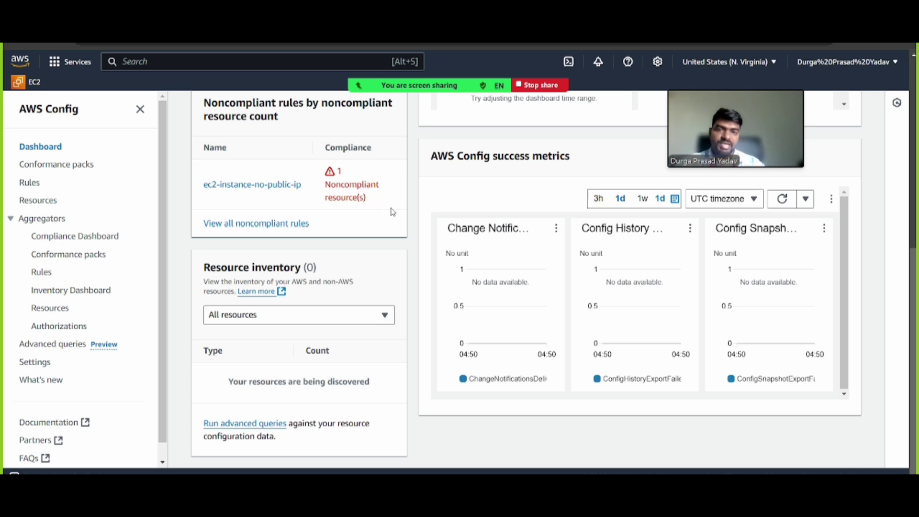
pyautogui.scroll(4, 393, 212)
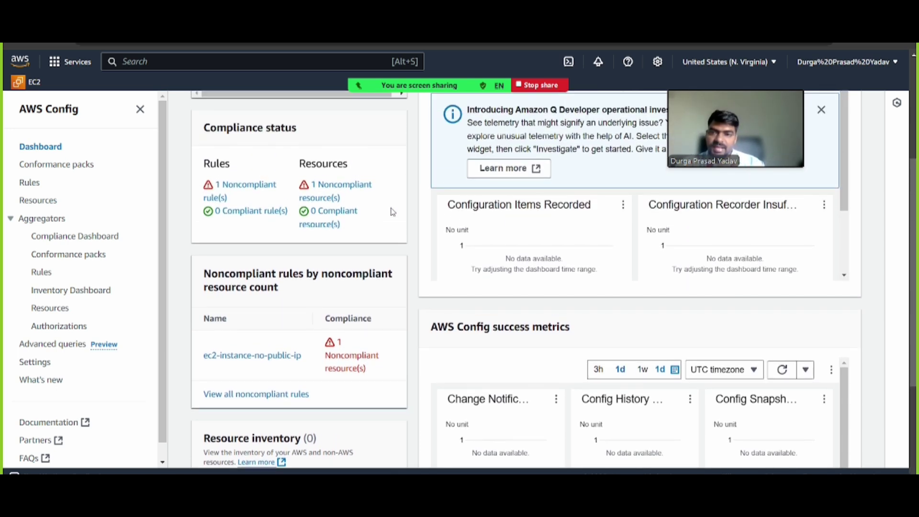
# - Open the noncompliant resources from the compliance status and check the listed resource identifier and its compliance
pyautogui.click(320, 193)
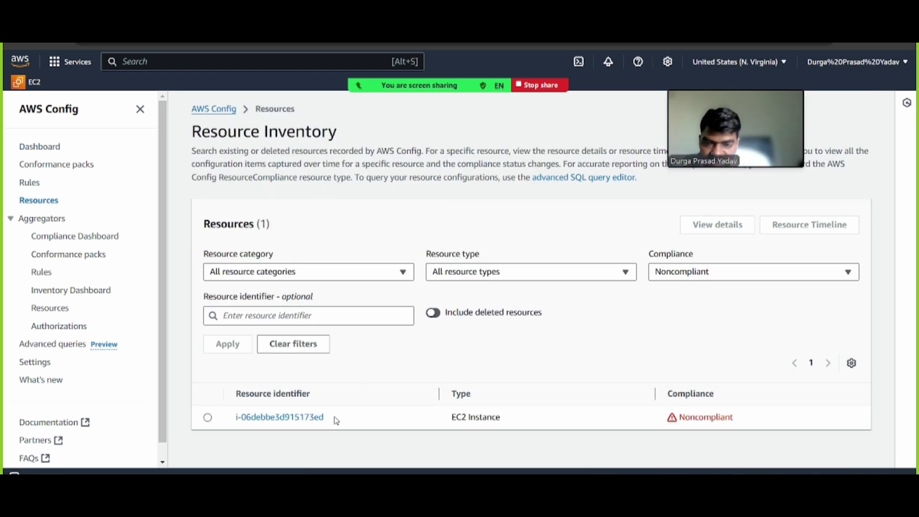
pyautogui.moveTo(334, 417); pyautogui.dragTo(236, 417)
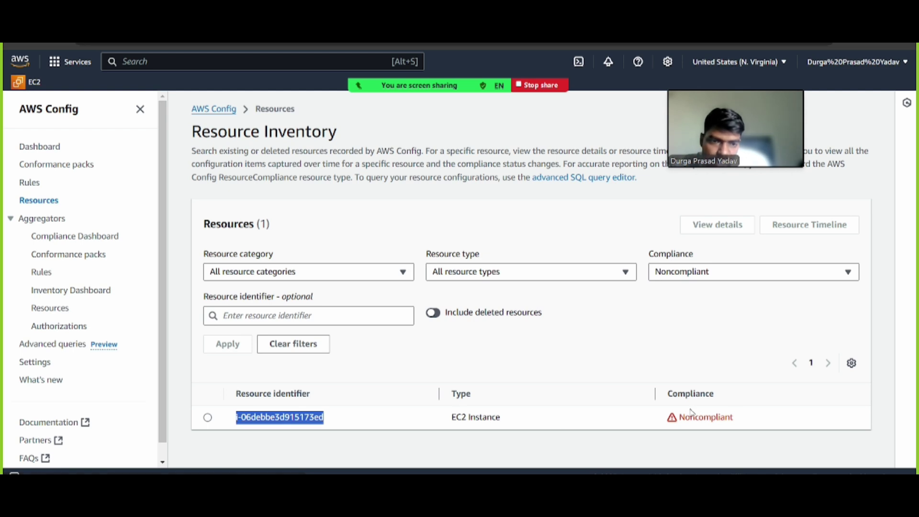
pyautogui.moveTo(740, 412); pyautogui.dragTo(620, 420)
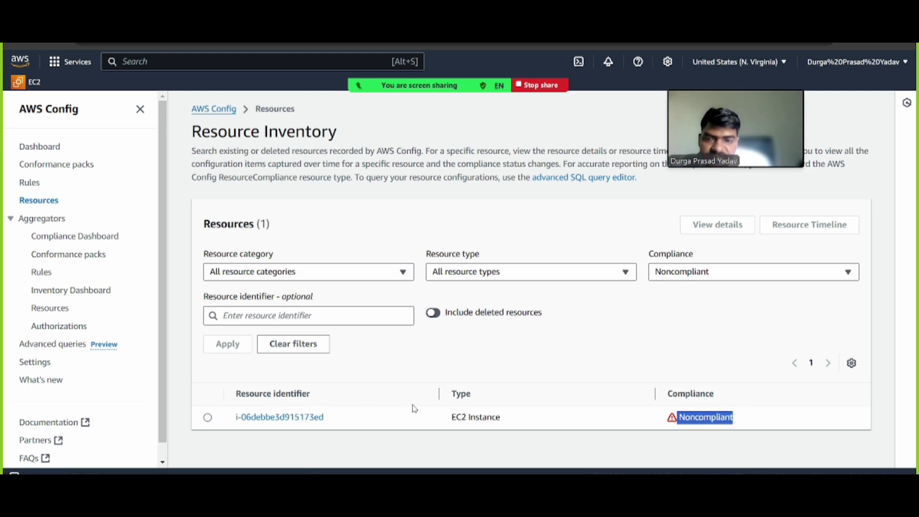
# - Open the noncompliant EC2 instance's resource page and review its details, configuration item section and applied rules
pyautogui.click(305, 417)
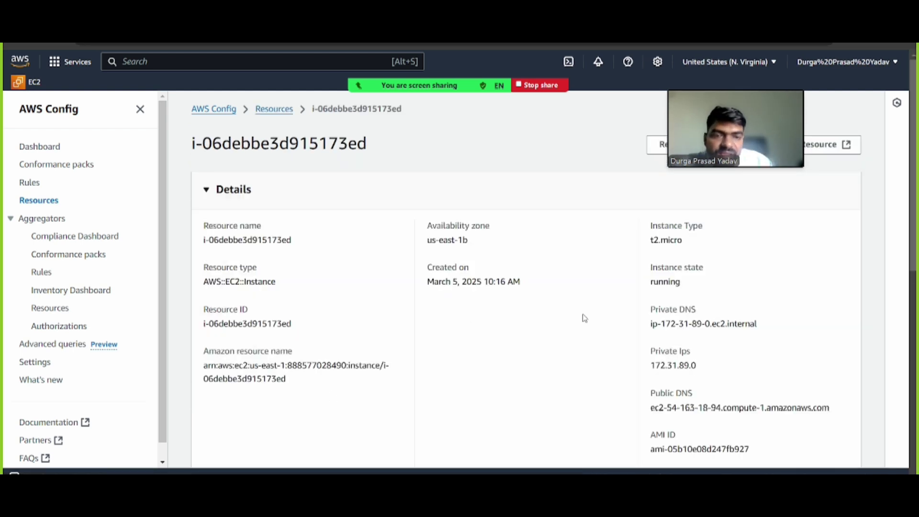
pyautogui.scroll(-3, 702, 386)
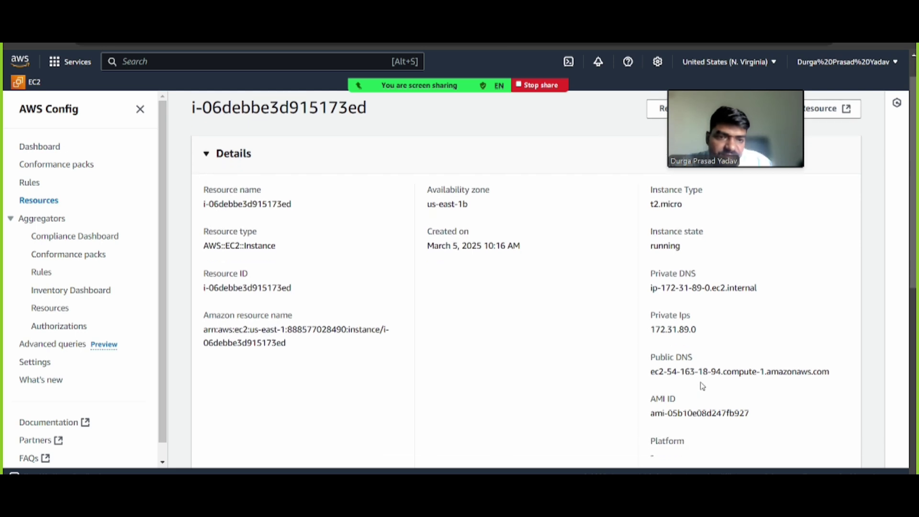
pyautogui.scroll(1, 703, 386)
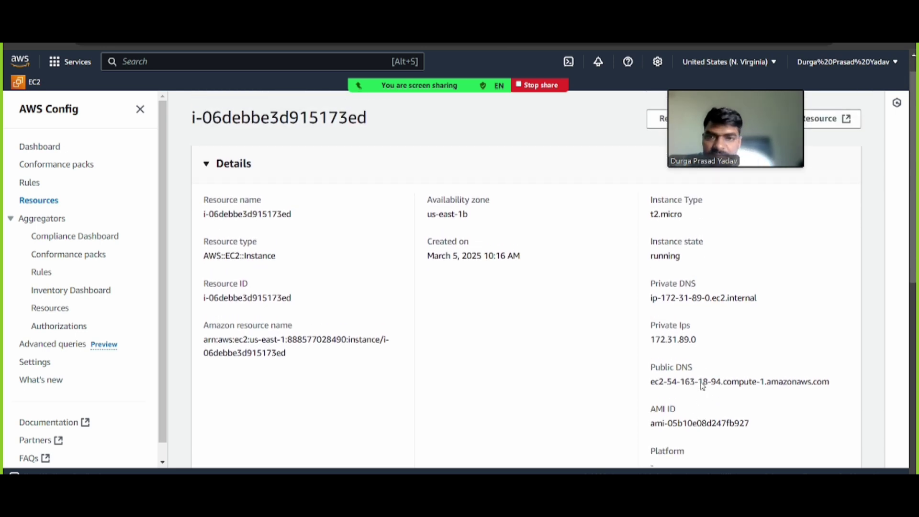
pyautogui.scroll(-10, 702, 386)
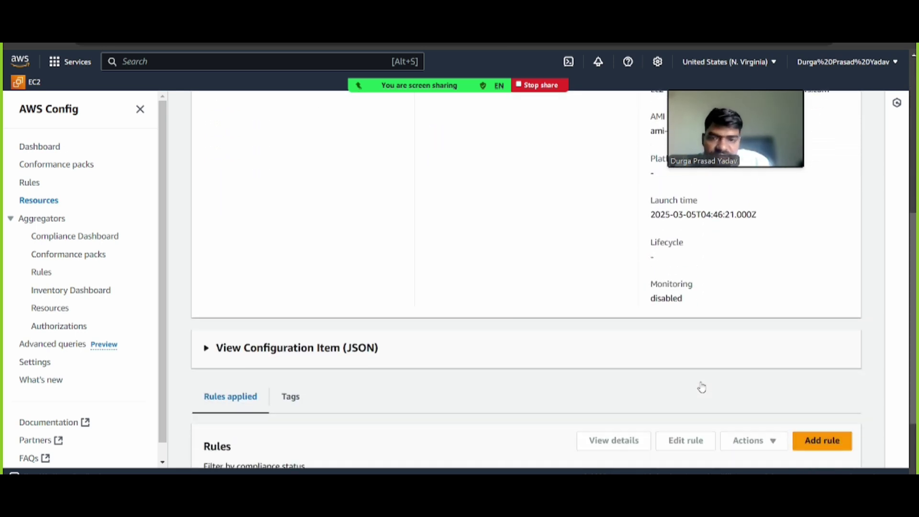
pyautogui.scroll(-4, 702, 388)
pyautogui.scroll(15, 702, 386)
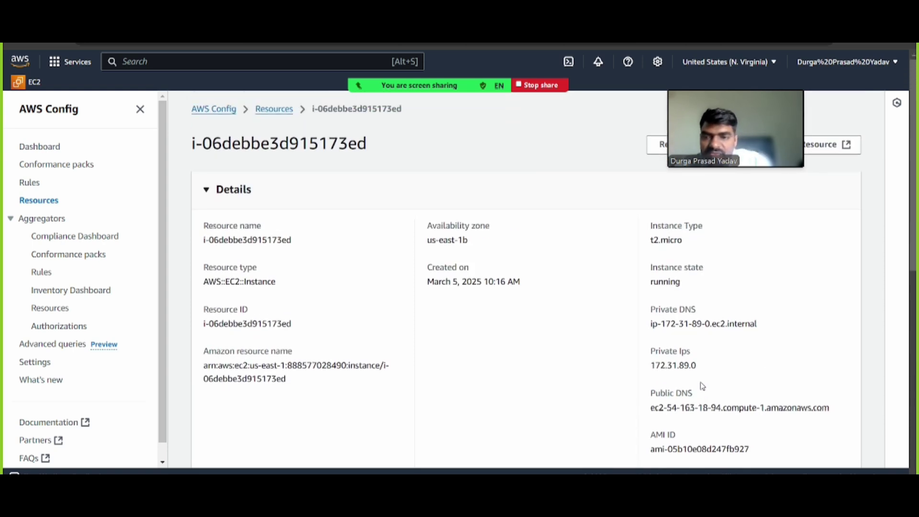
# - Open the EC2 instances list, select Linux-Machine and copy its public IPv4 address
pyautogui.click(38, 83)
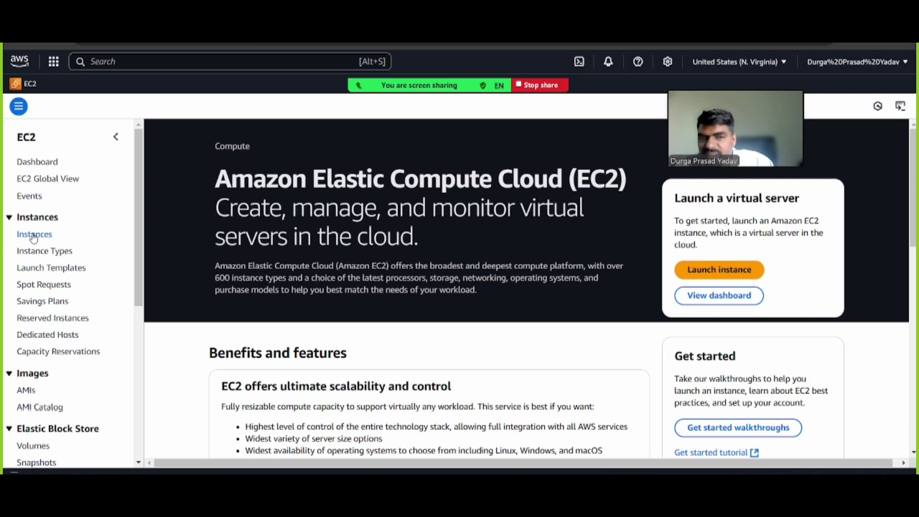
pyautogui.click(34, 235)
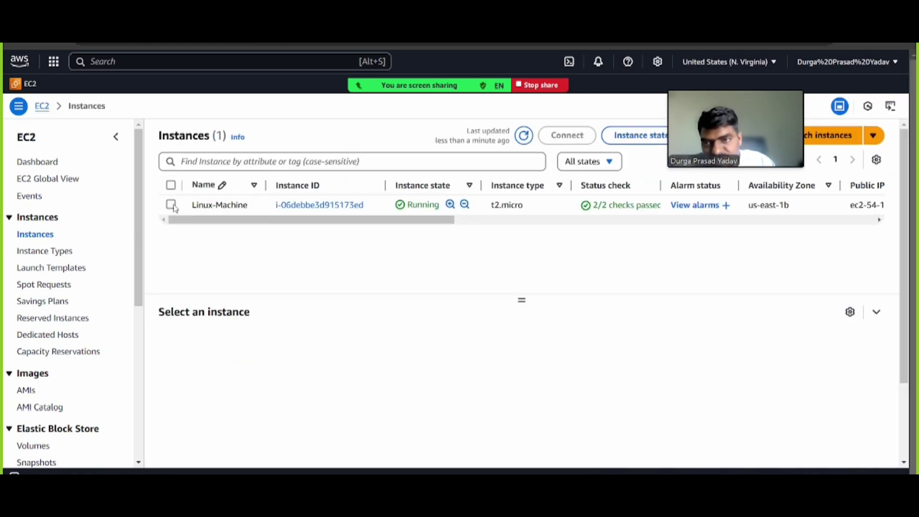
pyautogui.click(171, 206)
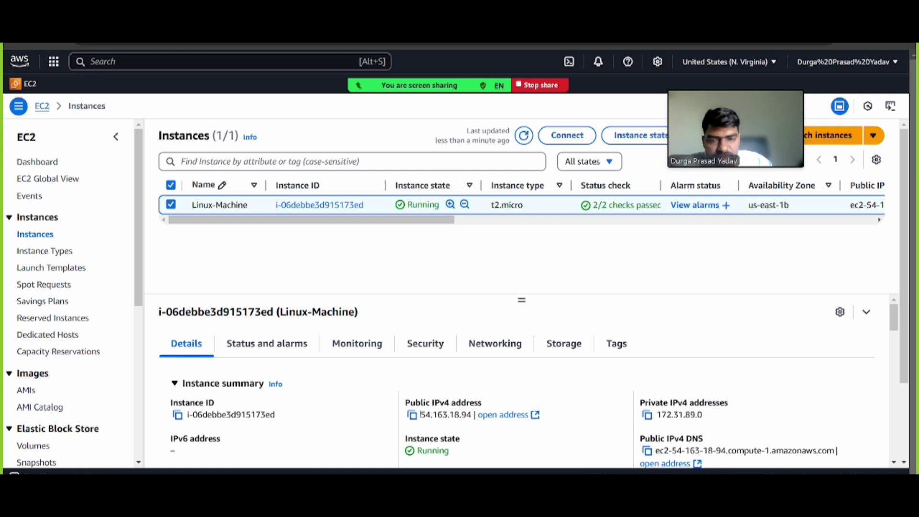
pyautogui.click(413, 416)
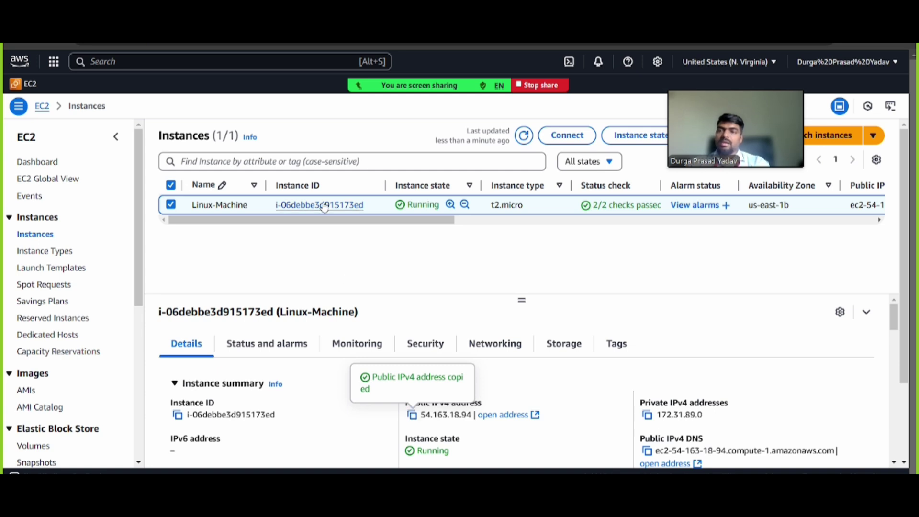
# - Return to AWS Config and review the dashboard's compliance status, noncompliant rules and resource inventory
pyautogui.click(142, 61)
pyautogui.write('conf')
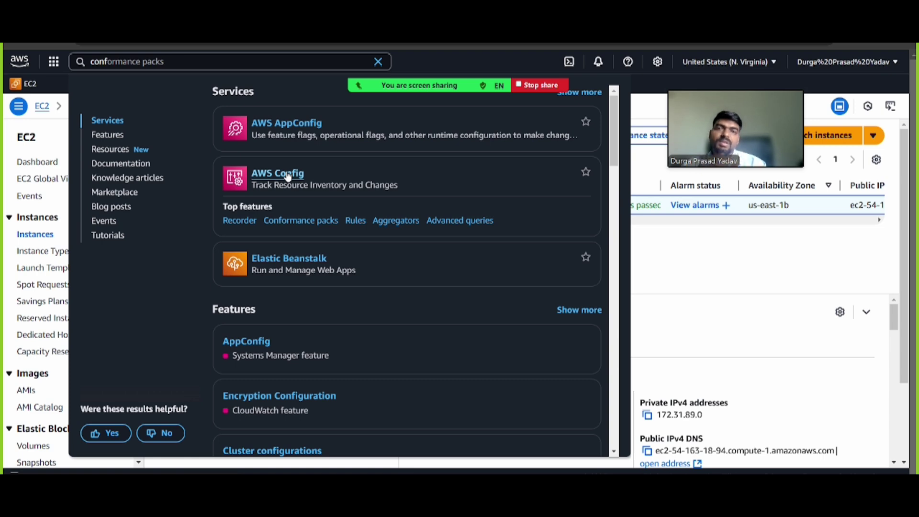
pyautogui.click(288, 177)
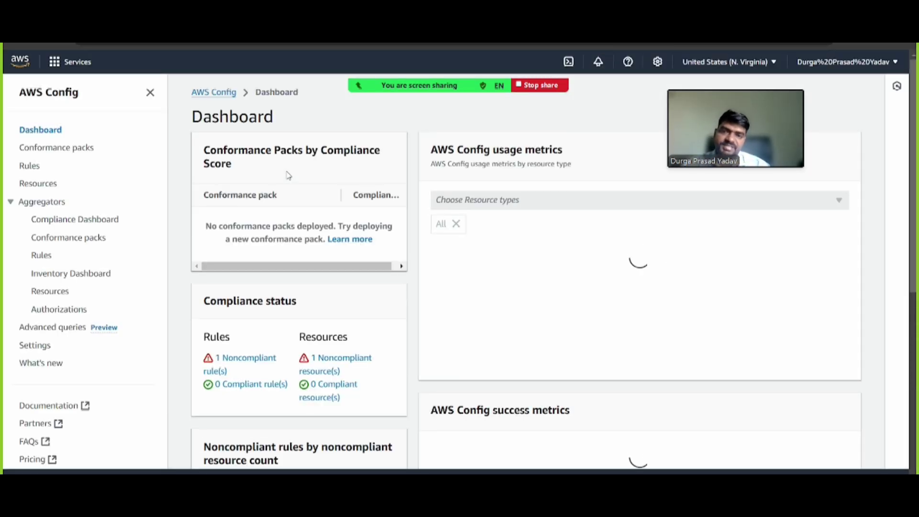
pyautogui.scroll(-6, 288, 175)
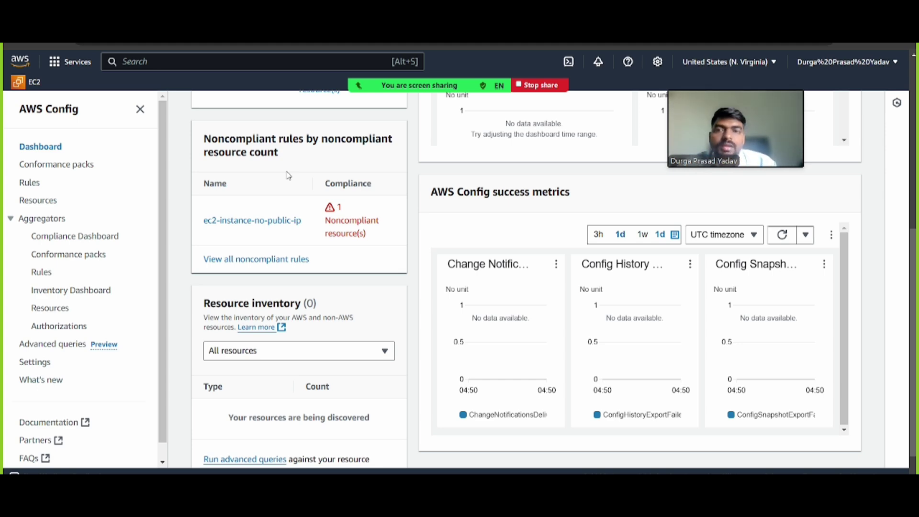
pyautogui.scroll(4, 425, 186)
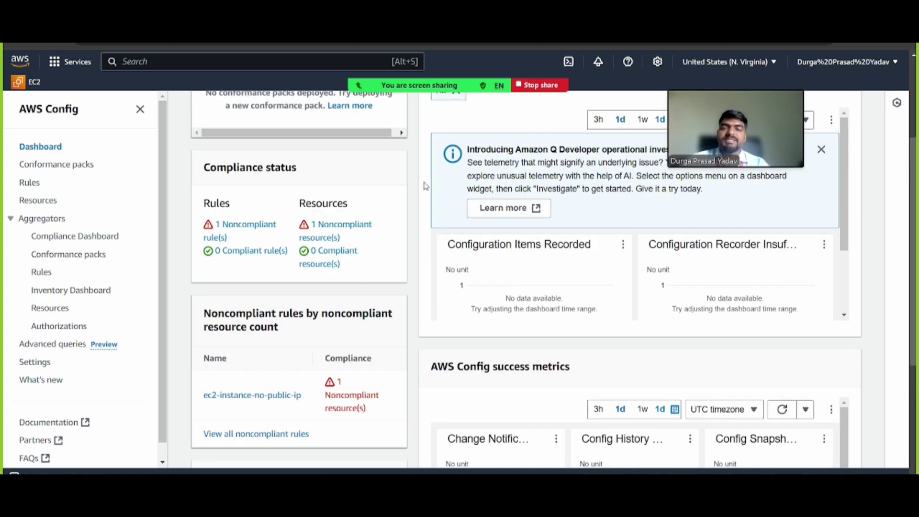
pyautogui.scroll(3, 425, 186)
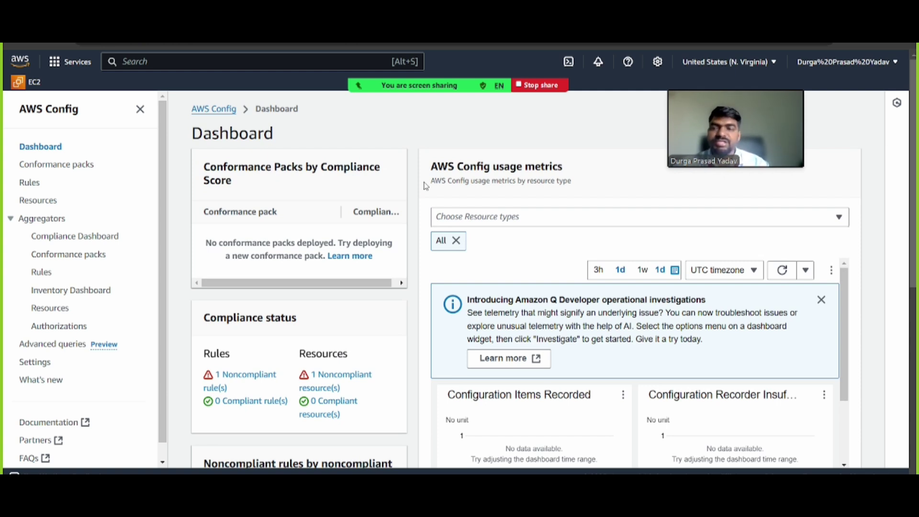
# - Go back to the EC2 instances, select Linux-Machine and examine its security groups and inbound rules
pyautogui.click(34, 83)
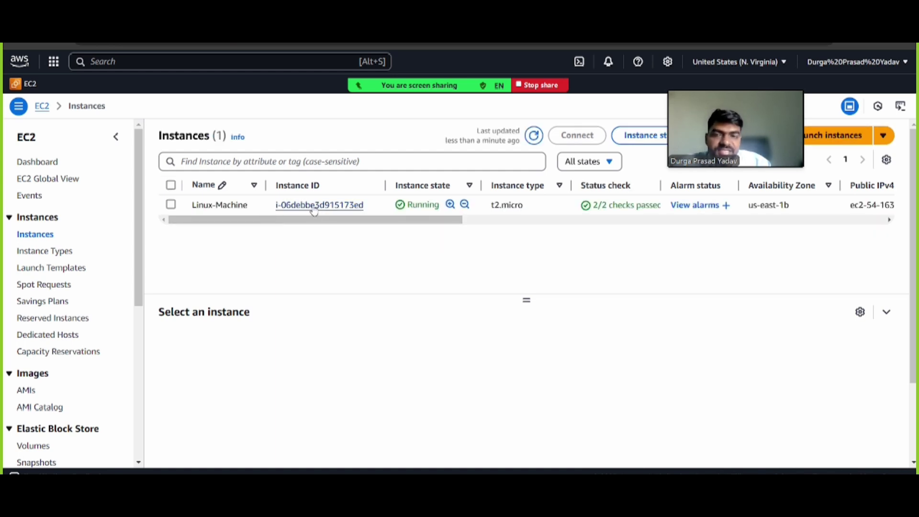
pyautogui.click(176, 207)
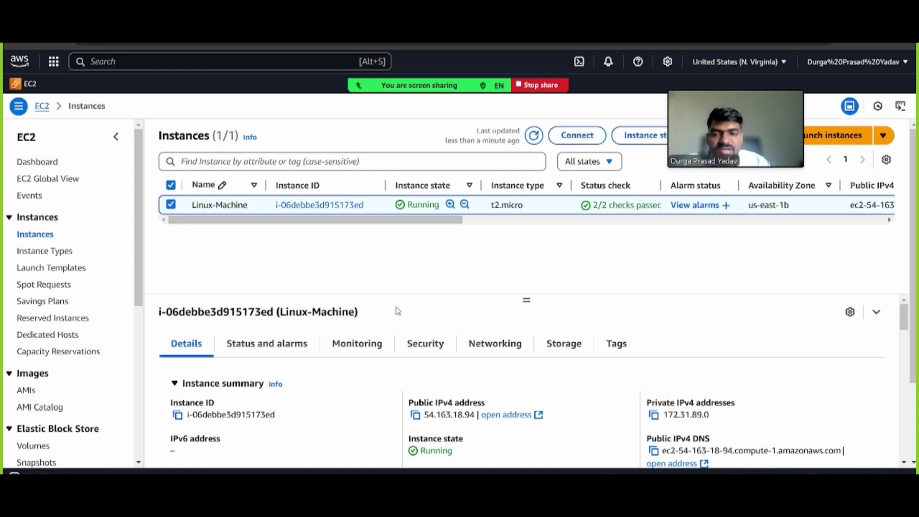
pyautogui.scroll(-2, 398, 312)
pyautogui.scroll(2, 399, 345)
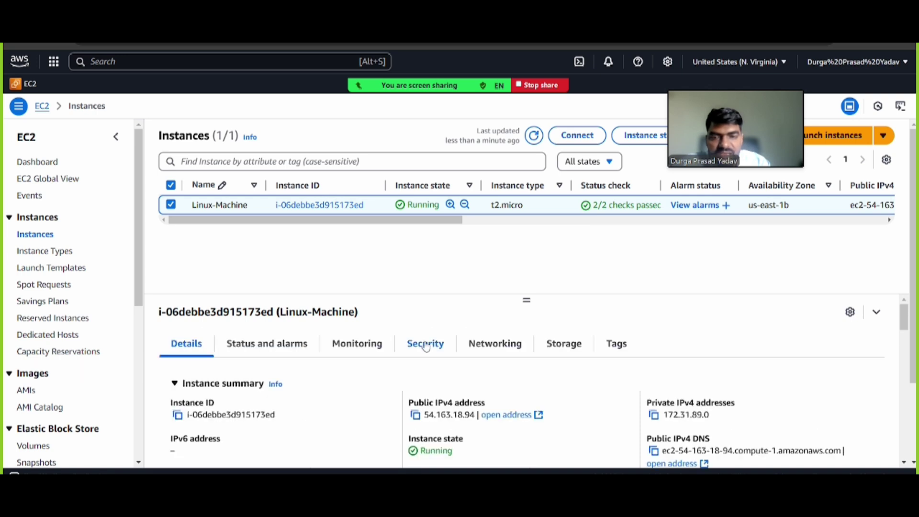
pyautogui.click(425, 346)
pyautogui.scroll(-5, 426, 346)
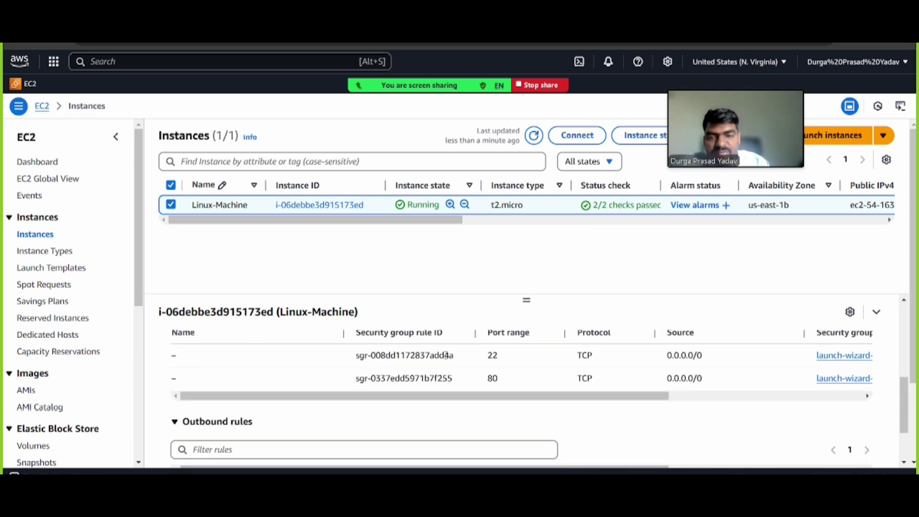
pyautogui.scroll(2, 446, 356)
pyautogui.scroll(2, 375, 361)
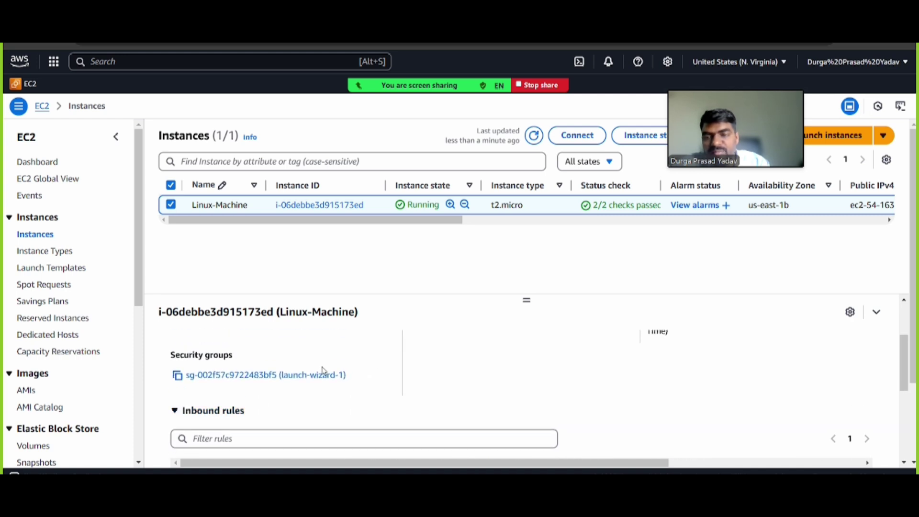
# - Open the launch-wizard-1 security group for inbound rule editing and delete its SSH and HTTP rules
pyautogui.click(304, 375)
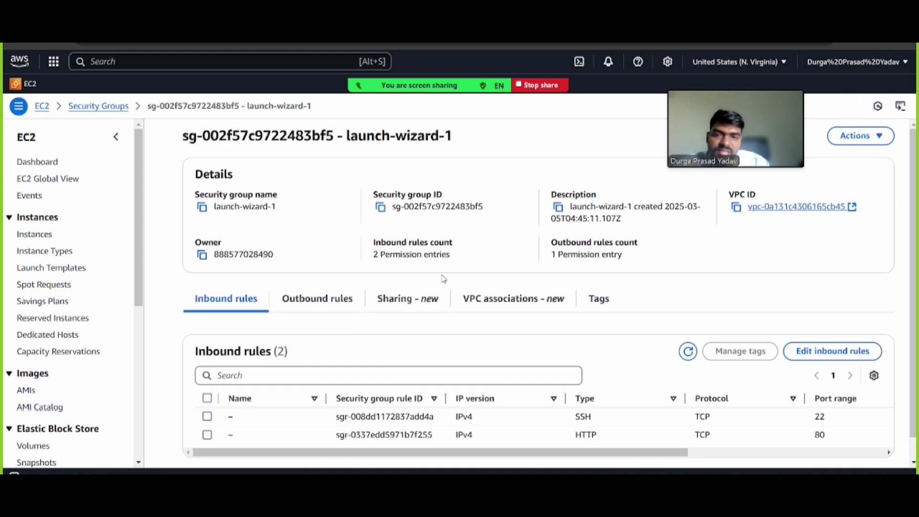
pyautogui.scroll(-1, 412, 314)
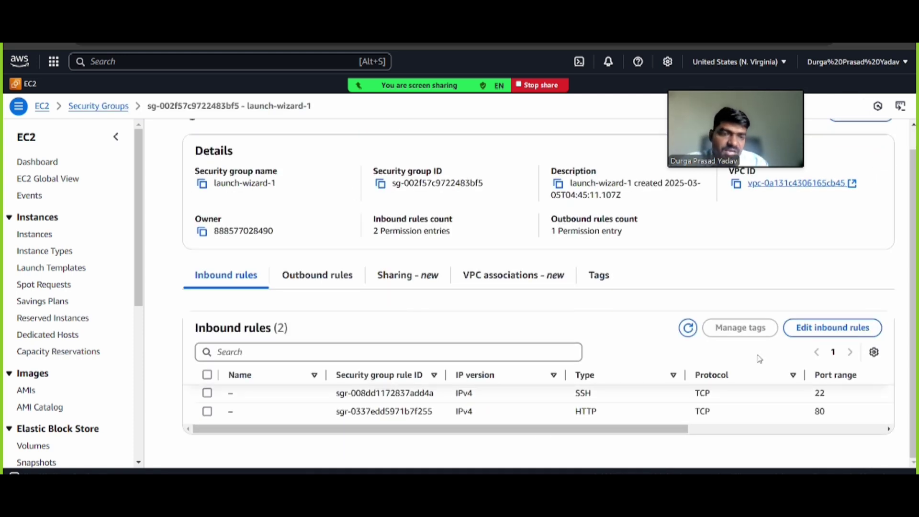
pyautogui.click(814, 329)
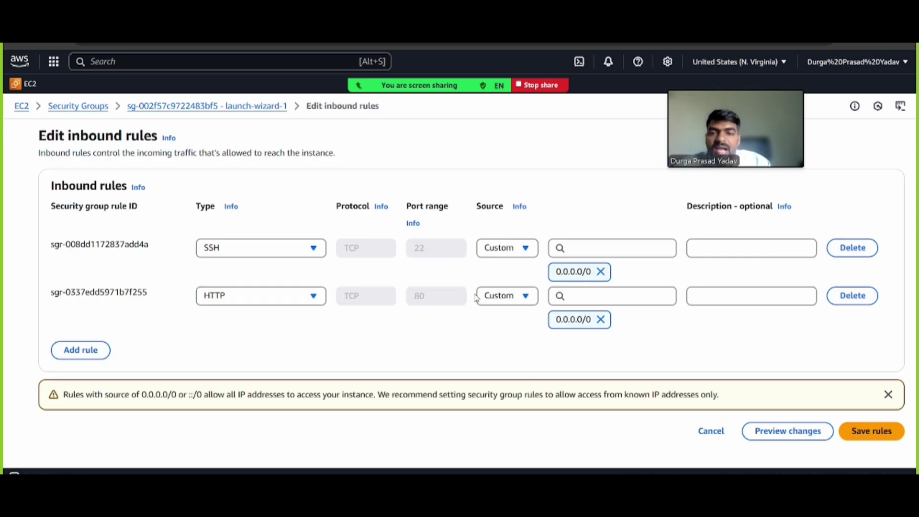
pyautogui.click(834, 251)
pyautogui.click(851, 252)
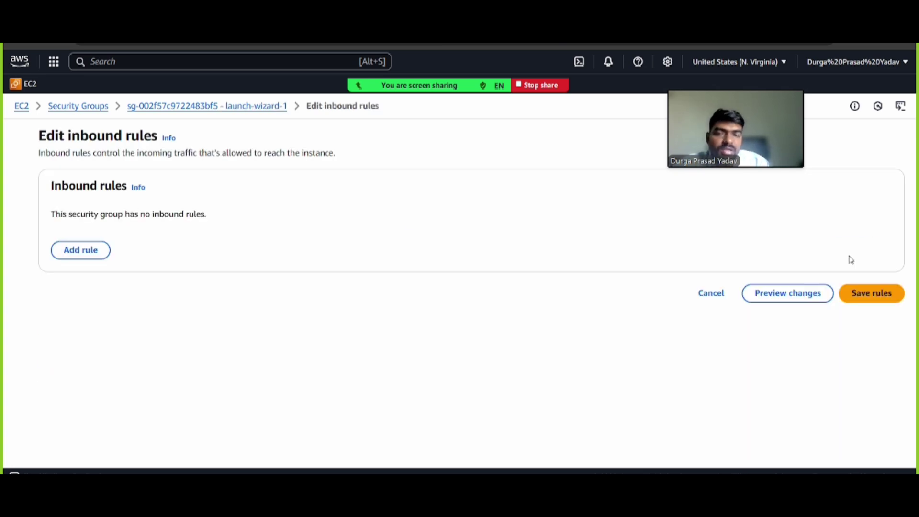
# - Add an inbound RDP rule with source 0.0.0.0/0 to launch-wizard-1, save the rules and dismiss the notification
pyautogui.click(81, 250)
pyautogui.click(242, 249)
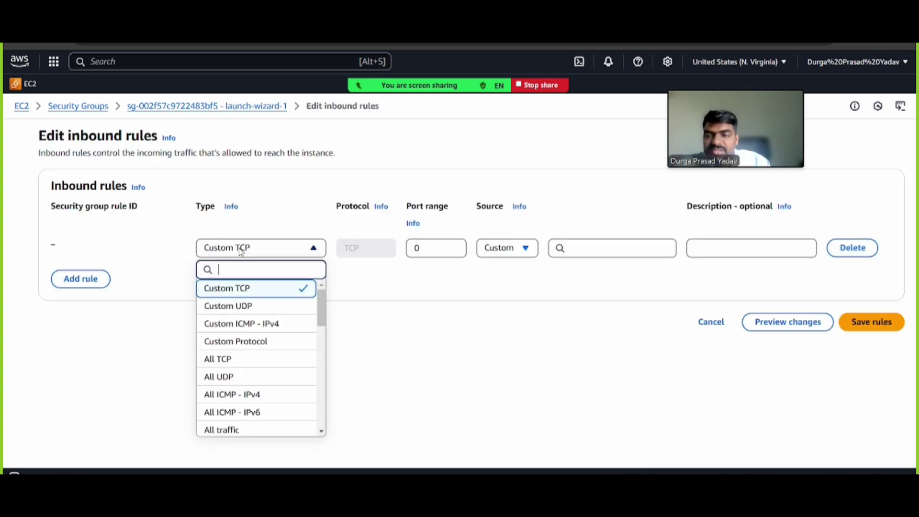
pyautogui.scroll(-5, 239, 353)
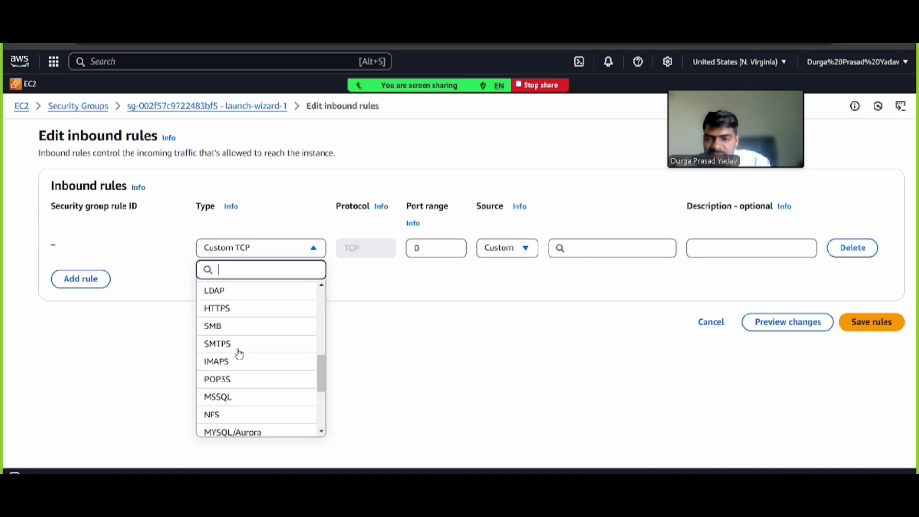
pyautogui.scroll(-1, 240, 354)
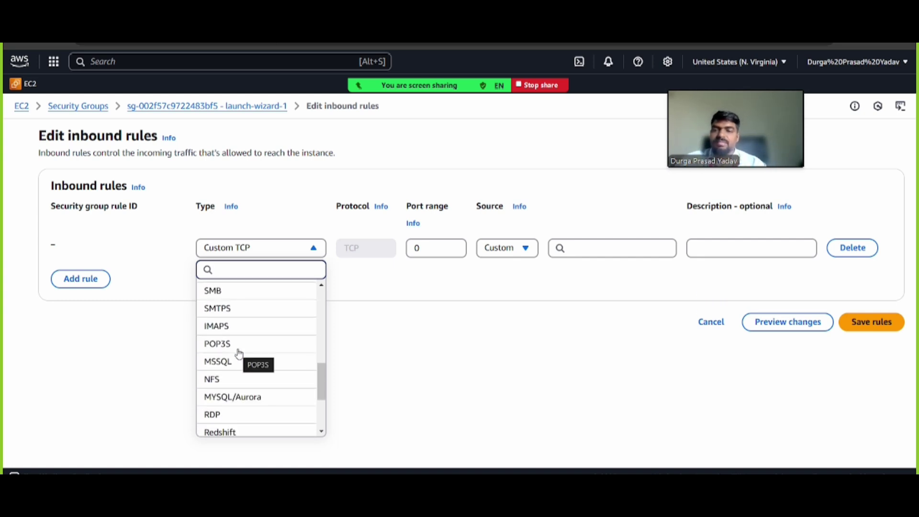
pyautogui.click(225, 417)
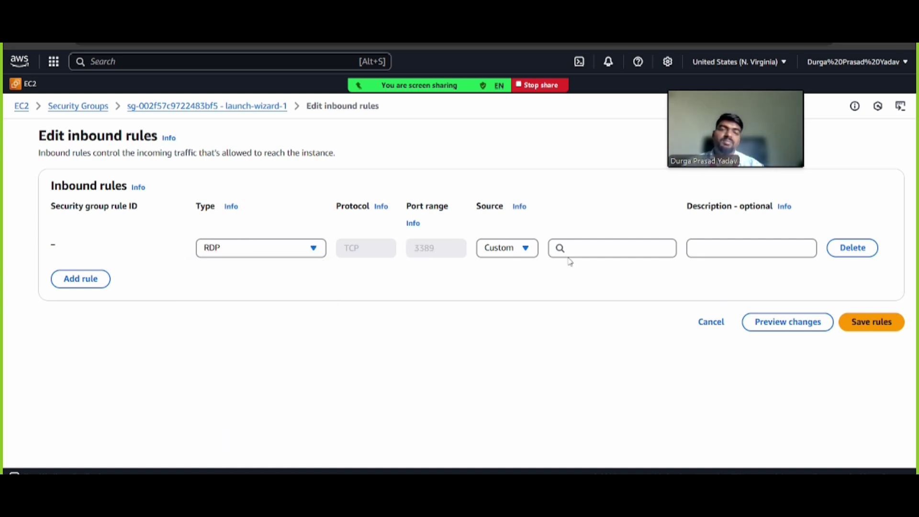
pyautogui.click(622, 245)
pyautogui.click(592, 292)
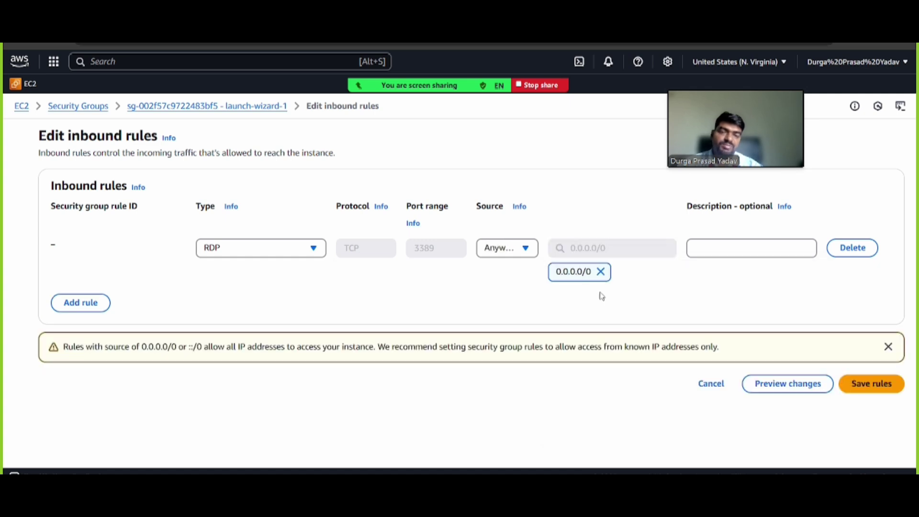
pyautogui.click(883, 390)
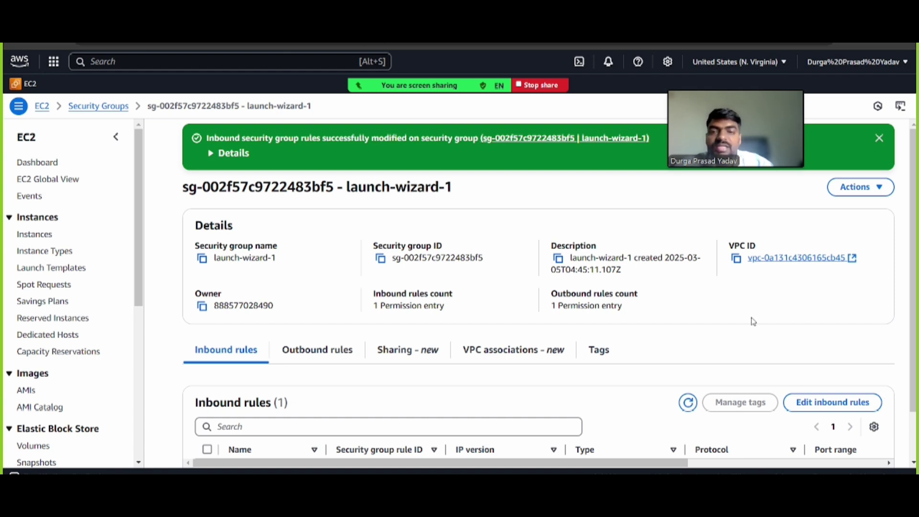
pyautogui.click(880, 139)
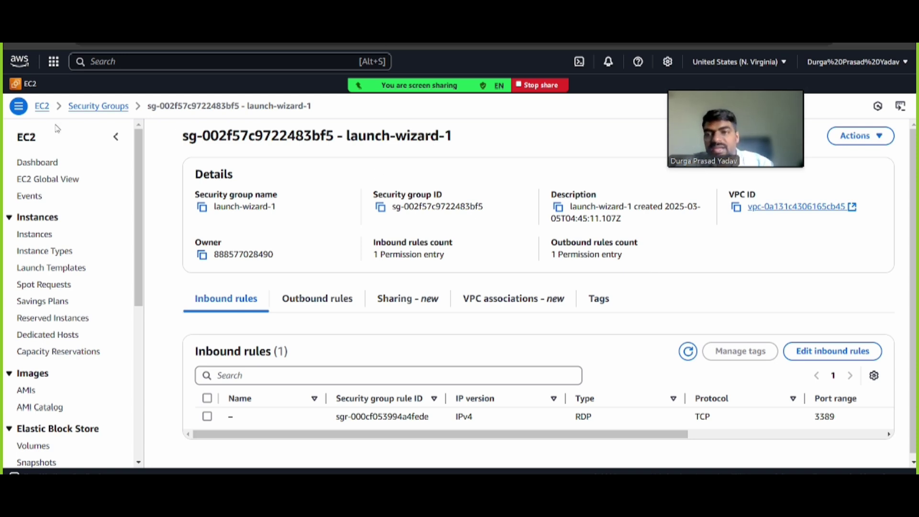
# - Open the AWS Config bucket in S3 and browse through AWSLogs and the account folder to the Config folder
pyautogui.click(81, 66)
pyautogui.write('s3')
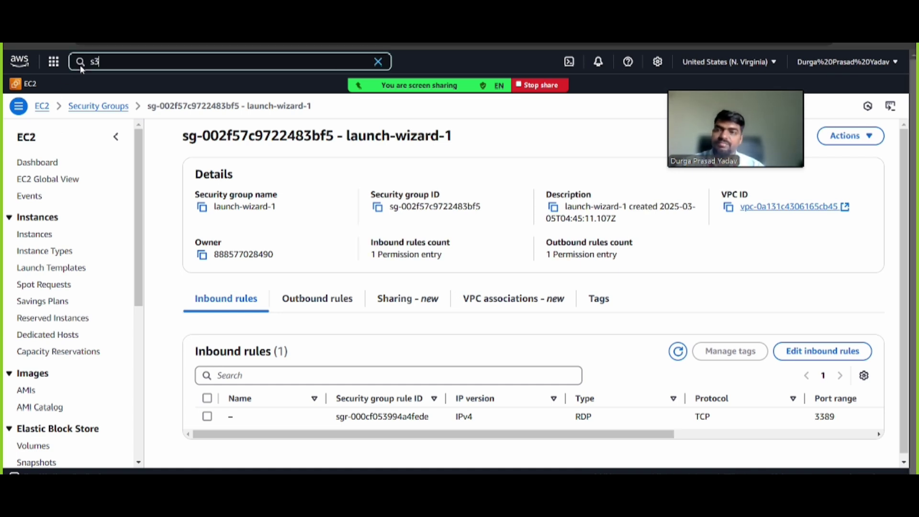
pyautogui.press('Return')
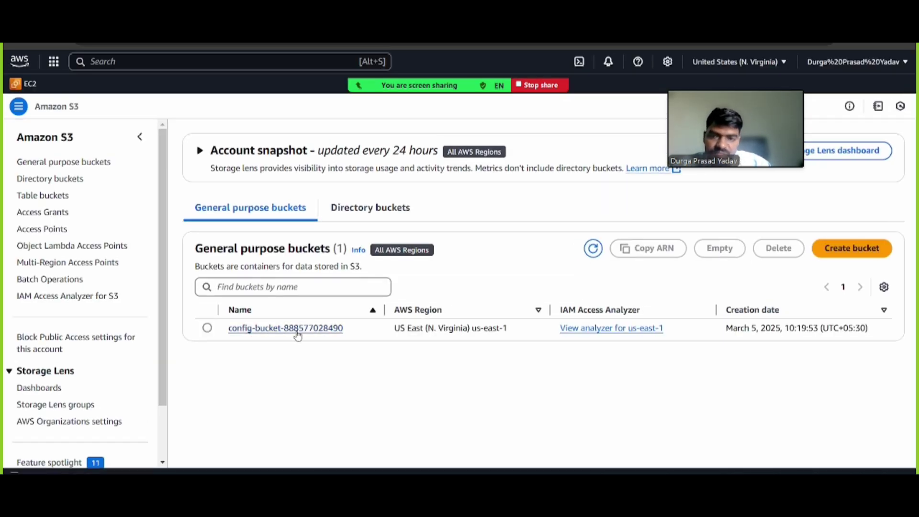
pyautogui.click(297, 335)
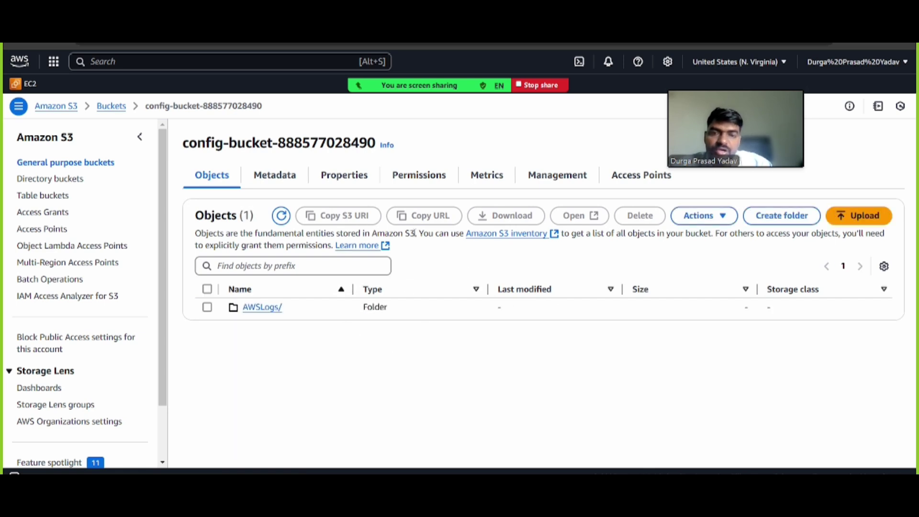
pyautogui.click(263, 308)
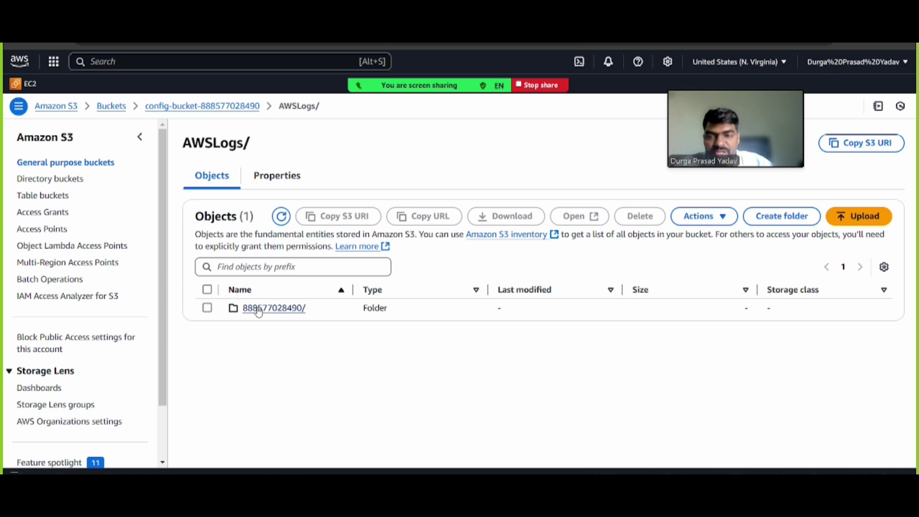
pyautogui.click(259, 309)
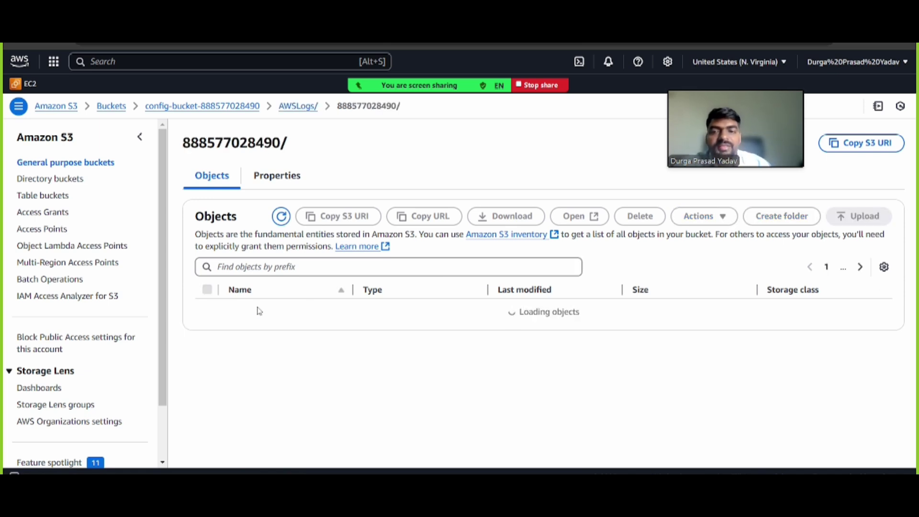
pyautogui.click(257, 308)
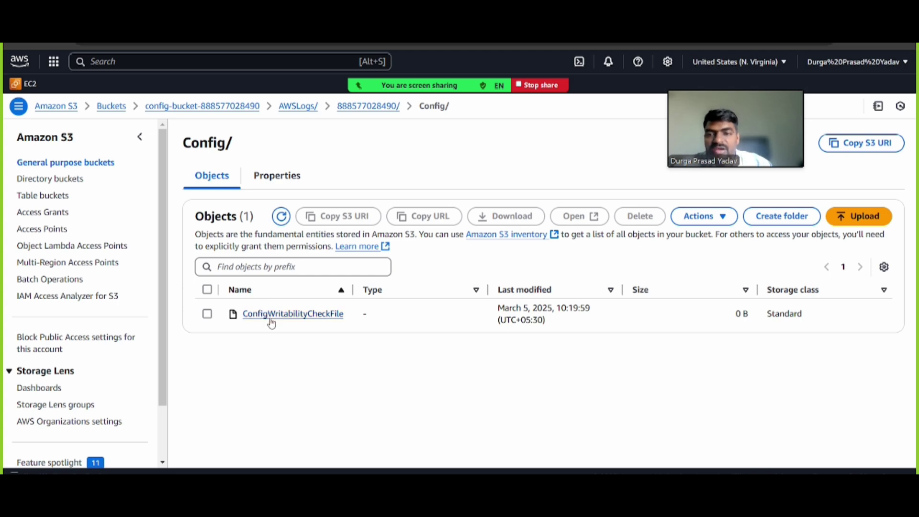
# - Open ConfigWritabilityCheckFile, review its properties and copy its object URL
pyautogui.click(272, 315)
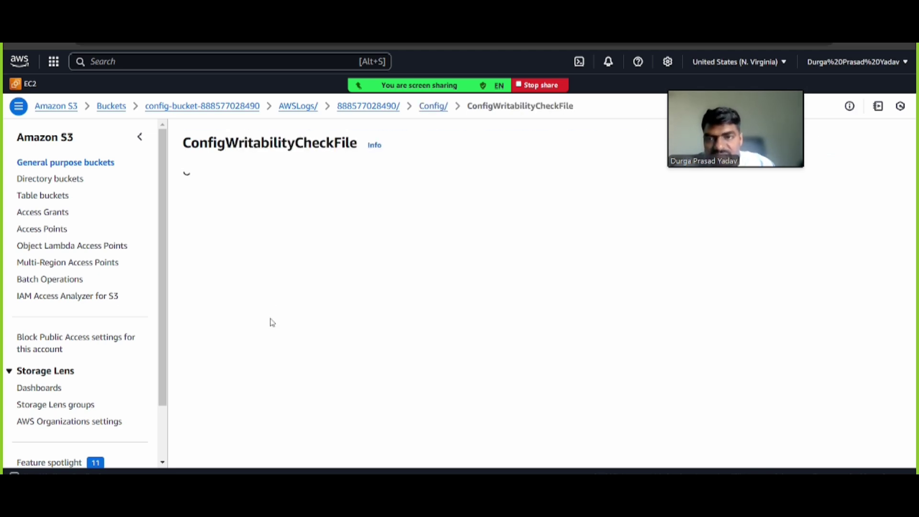
pyautogui.scroll(-3, 271, 322)
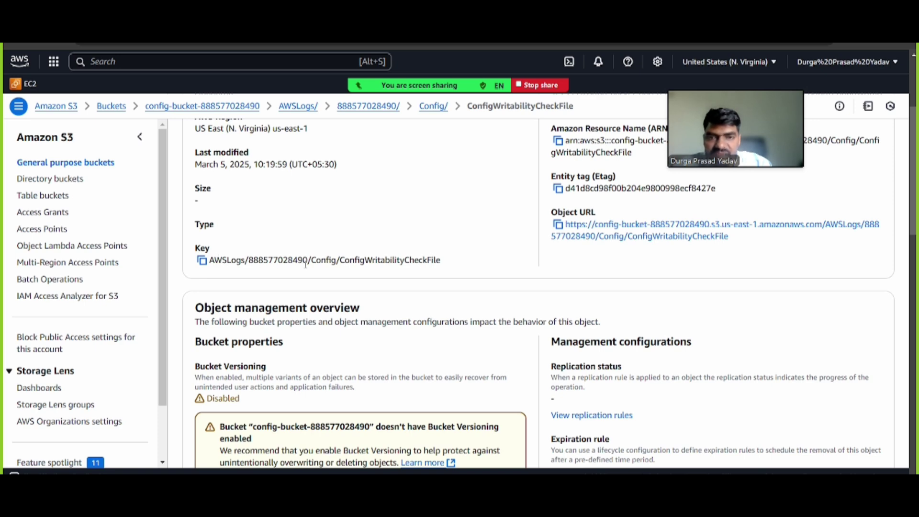
pyautogui.scroll(3, 305, 263)
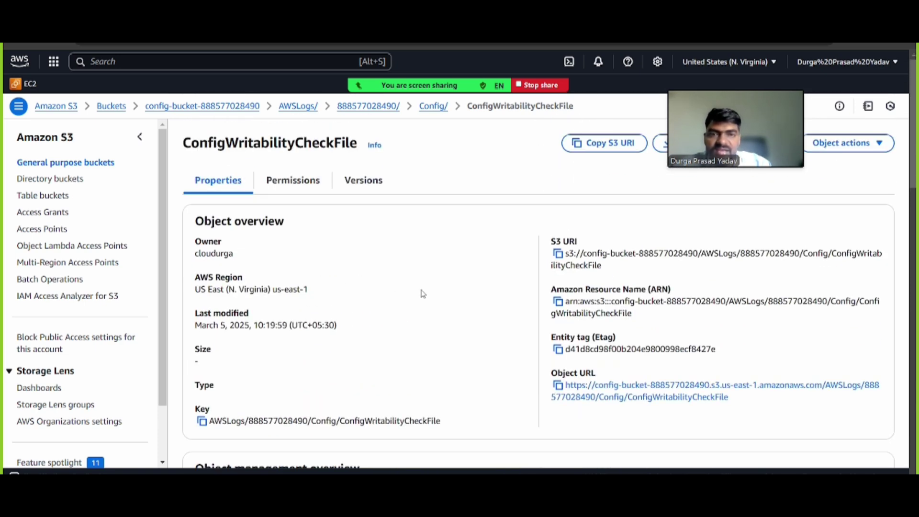
pyautogui.click(557, 385)
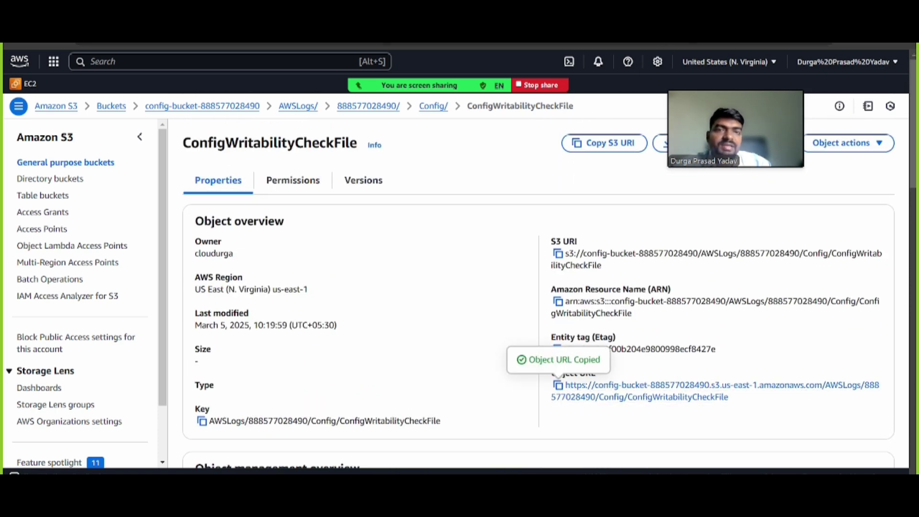
# - Try the copied object URL of ConfigWritabilityCheckFile in a new browser tab and close that tab
pyautogui.hotkey('ctrl', 't')
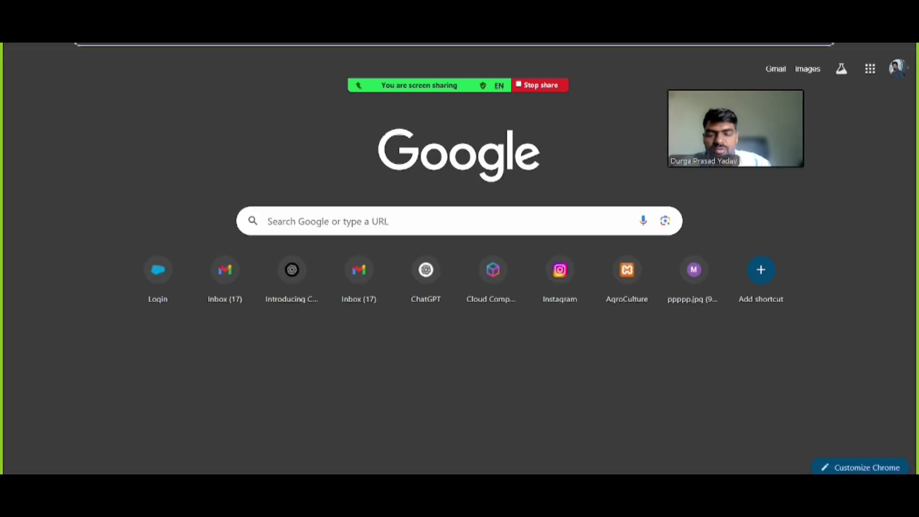
pyautogui.hotkey('ctrl', 'v')
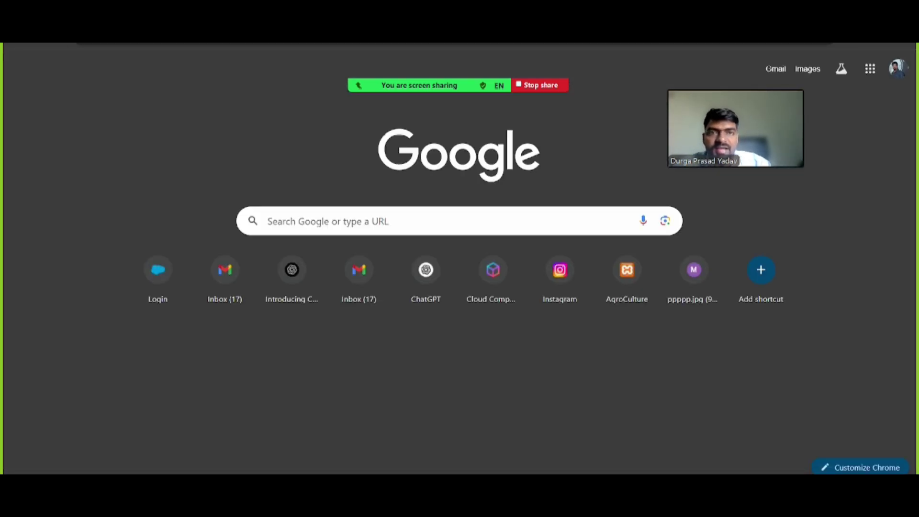
pyautogui.press('Return')
pyautogui.hotkey('ctrl', 'w')
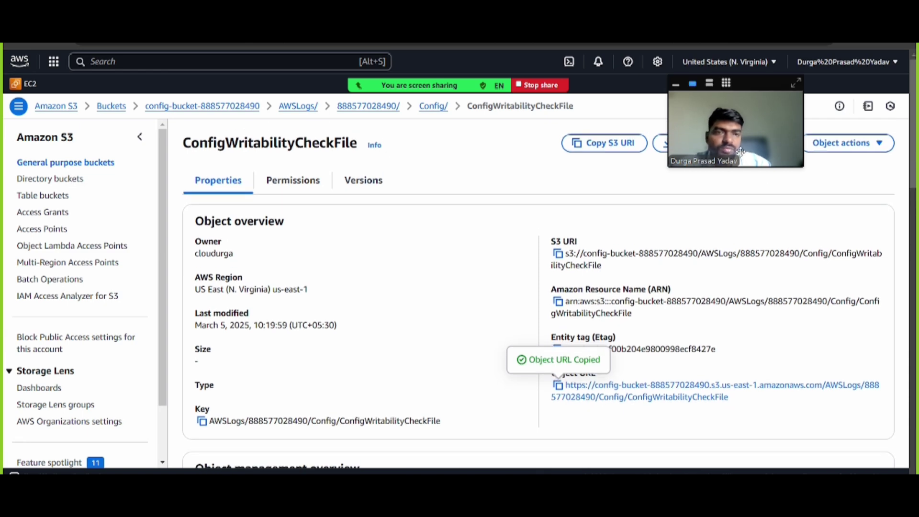
# - Open ConfigWritabilityCheckFile.json in Notepad, check its contents and close the Notepad window
pyautogui.moveTo(747, 90); pyautogui.dragTo(476, 98)
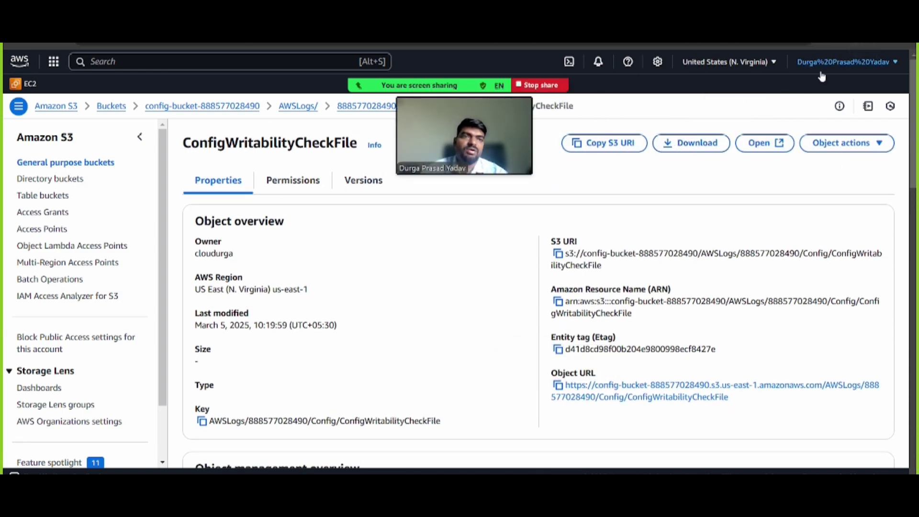
pyautogui.click(769, 72)
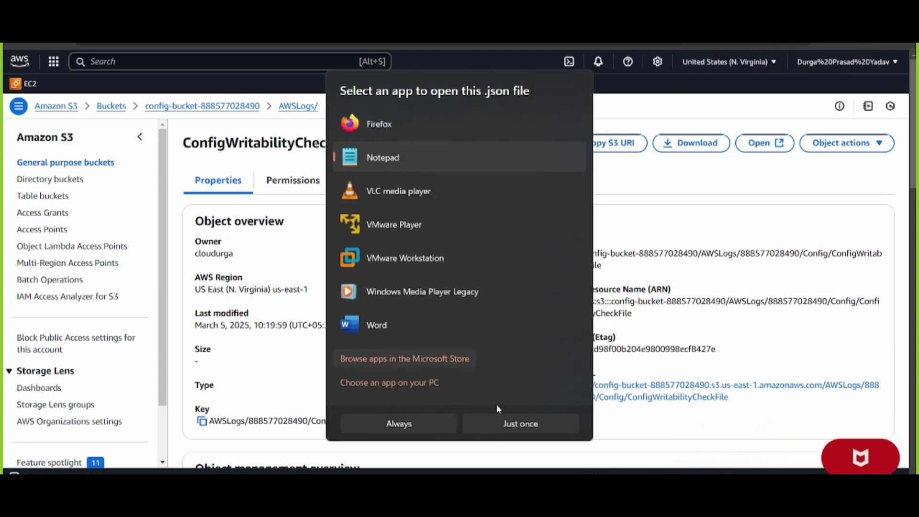
pyautogui.click(499, 428)
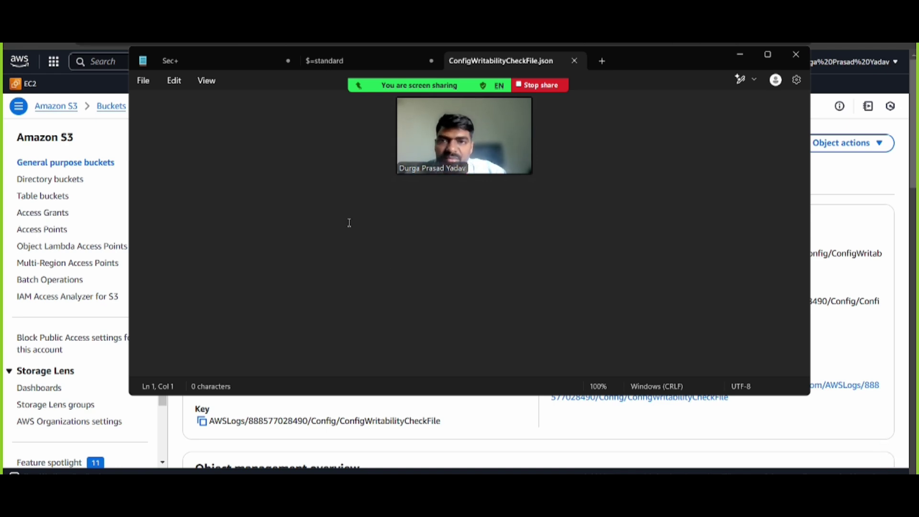
pyautogui.click(318, 60)
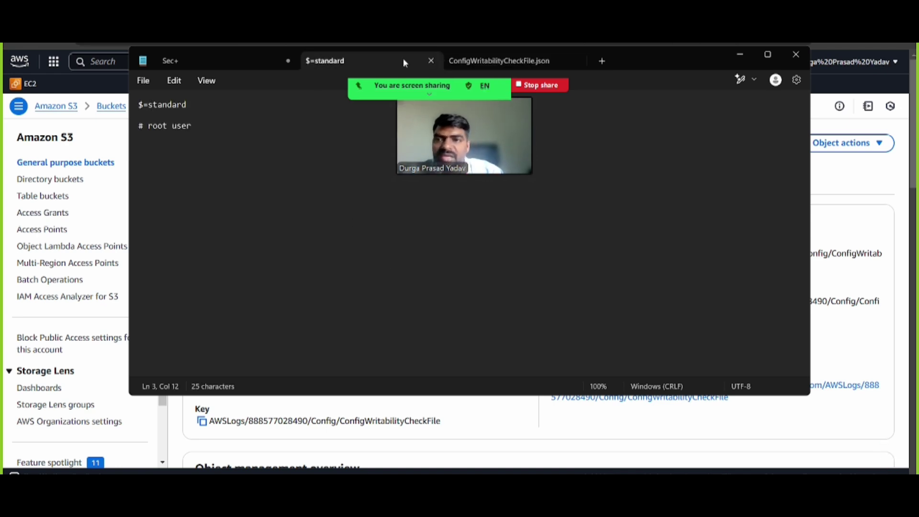
pyautogui.click(486, 60)
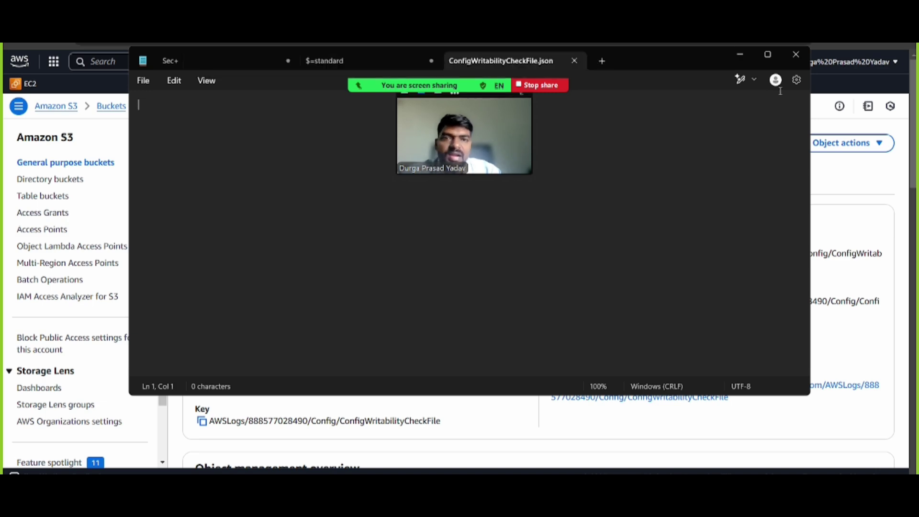
pyautogui.click(797, 56)
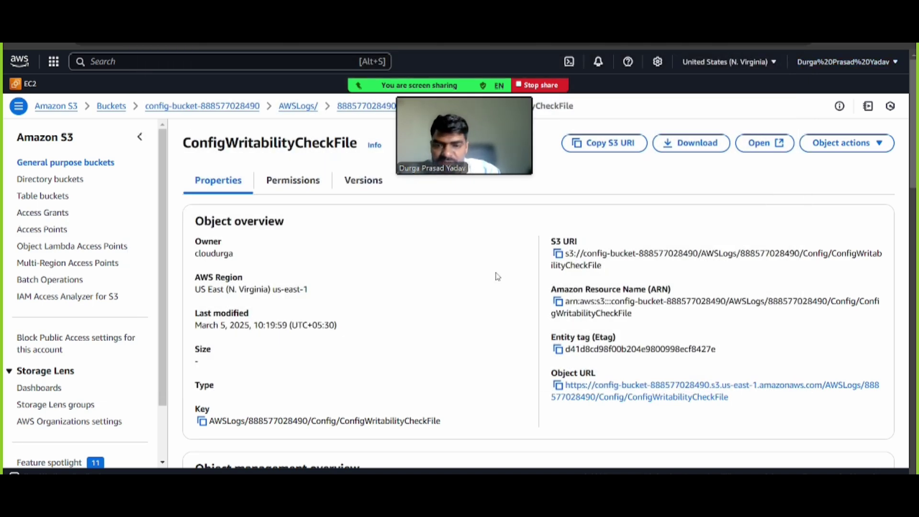
# - Enable Bucket Versioning for the AWS Config bucket from the object management overview of ConfigWritabilityCheckFile
pyautogui.scroll(-7, 495, 278)
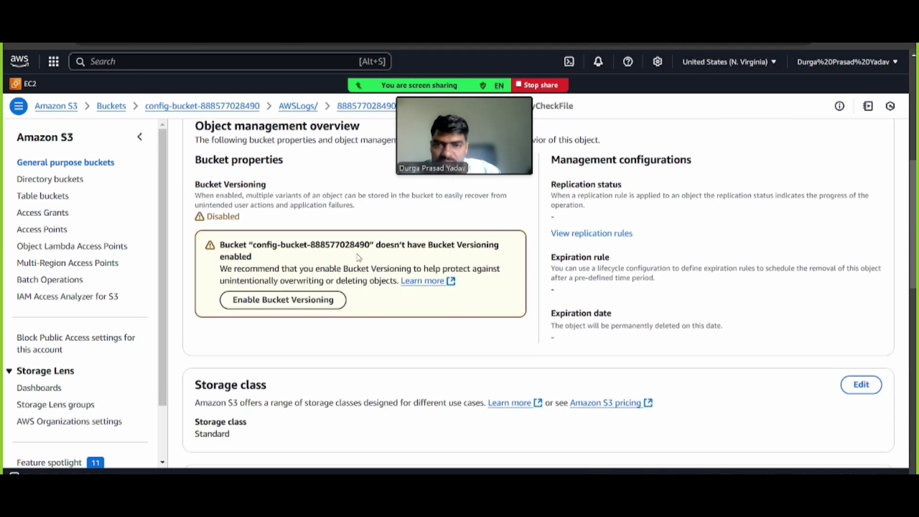
pyautogui.click(262, 302)
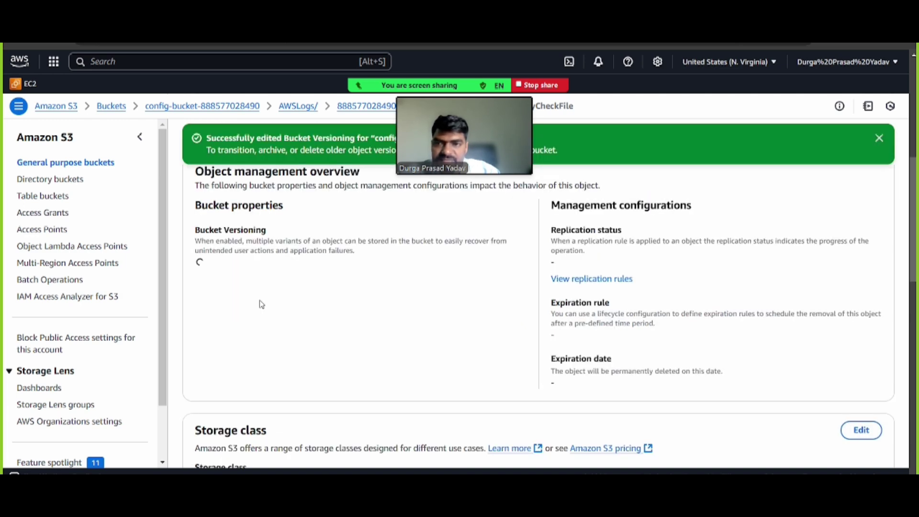
pyautogui.scroll(7, 407, 325)
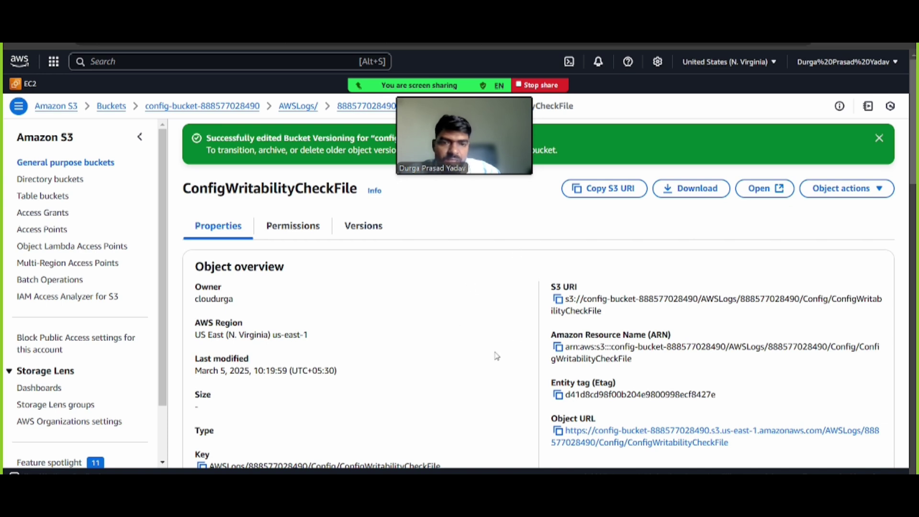
pyautogui.scroll(-1, 496, 356)
pyautogui.scroll(-1, 497, 356)
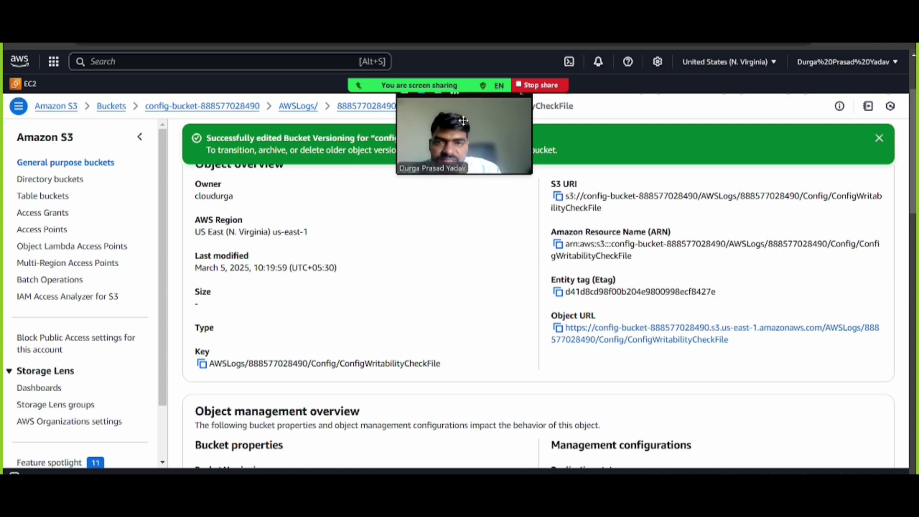
# - Review the encryption and checksum settings of ConfigWritabilityCheckFile, return to the Config folder and refresh its object list
pyautogui.moveTo(466, 114); pyautogui.dragTo(81, 383)
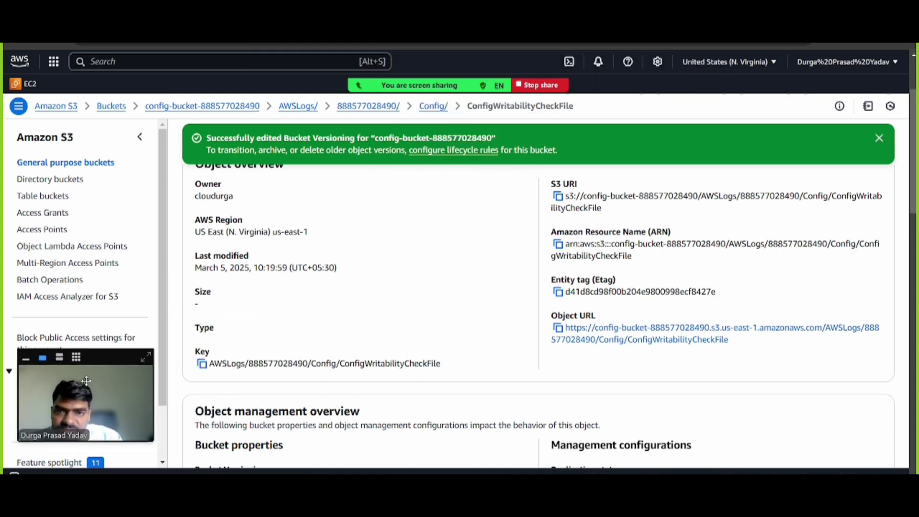
pyautogui.scroll(-5, 441, 324)
pyautogui.scroll(-5, 441, 324)
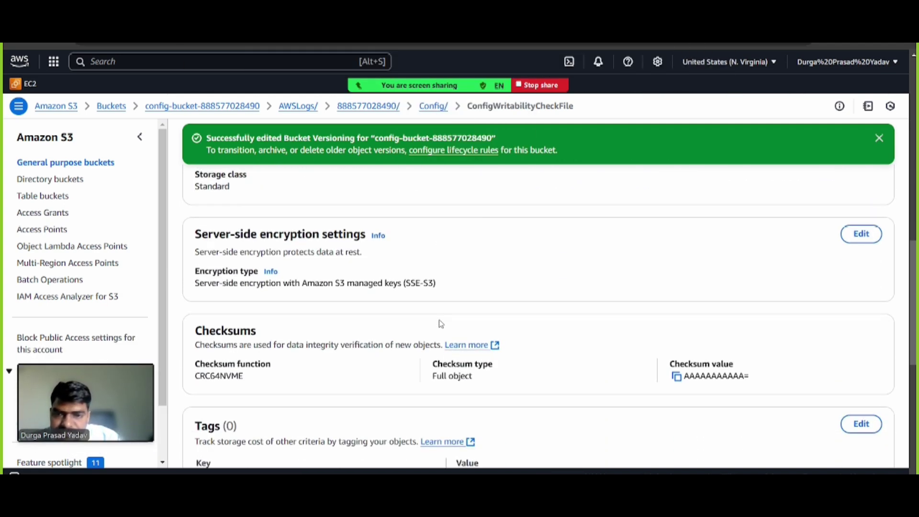
pyautogui.scroll(10, 438, 322)
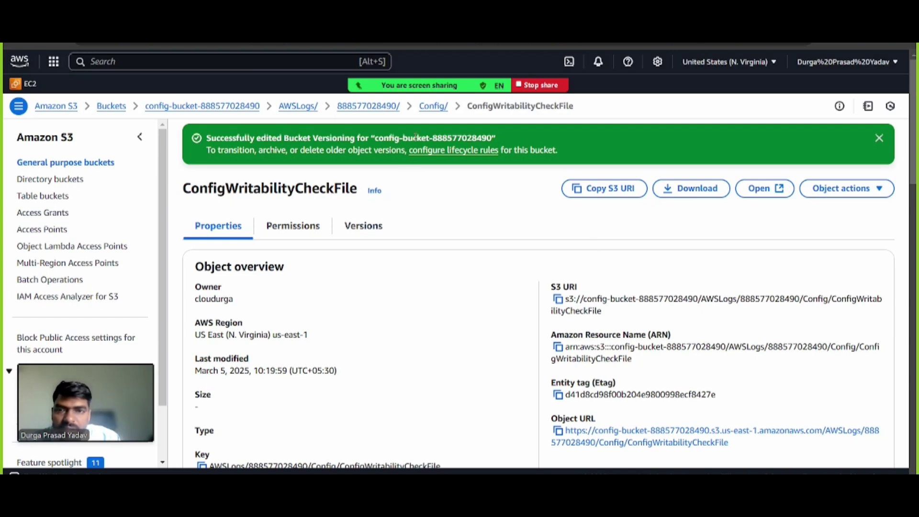
pyautogui.click(433, 106)
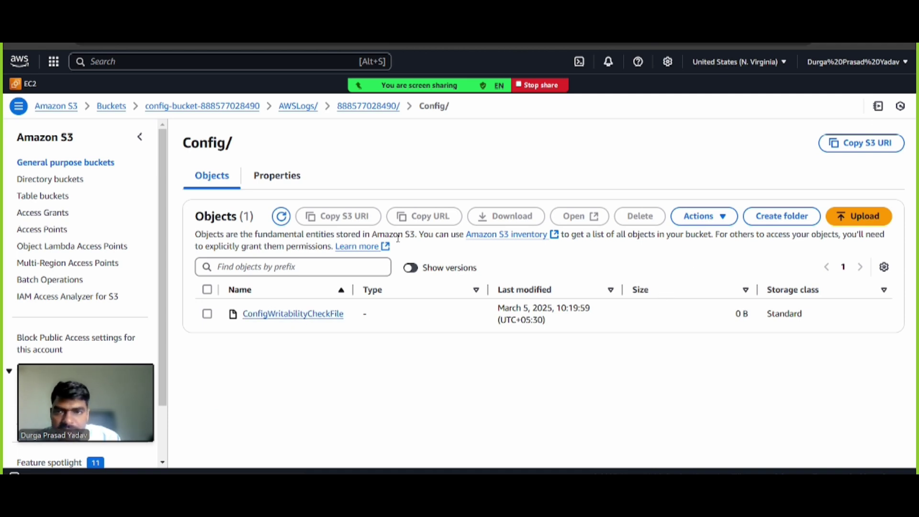
pyautogui.click(285, 220)
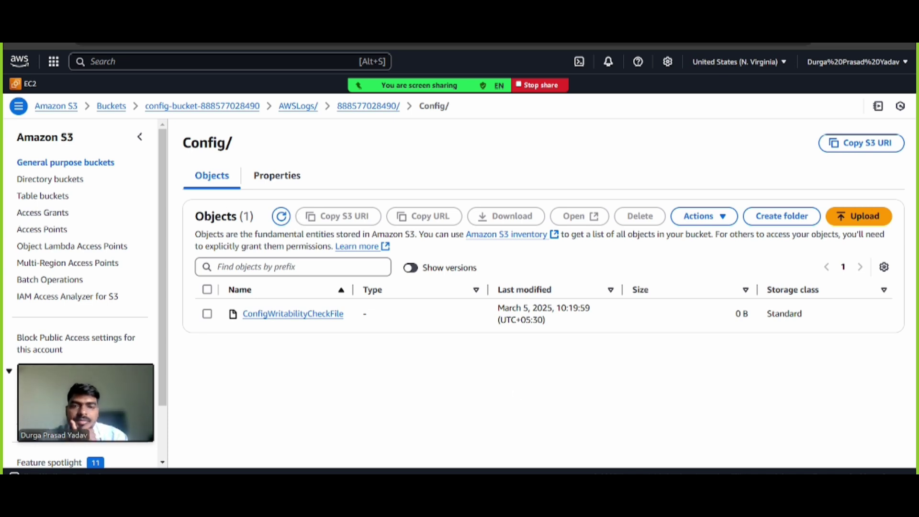
# - Switch to the lab document, read Step 4 on viewing AWS Config findings and return to the AWS console
pyautogui.hotkey('alt', 'Tab')
pyautogui.scroll(-4, 459, 385)
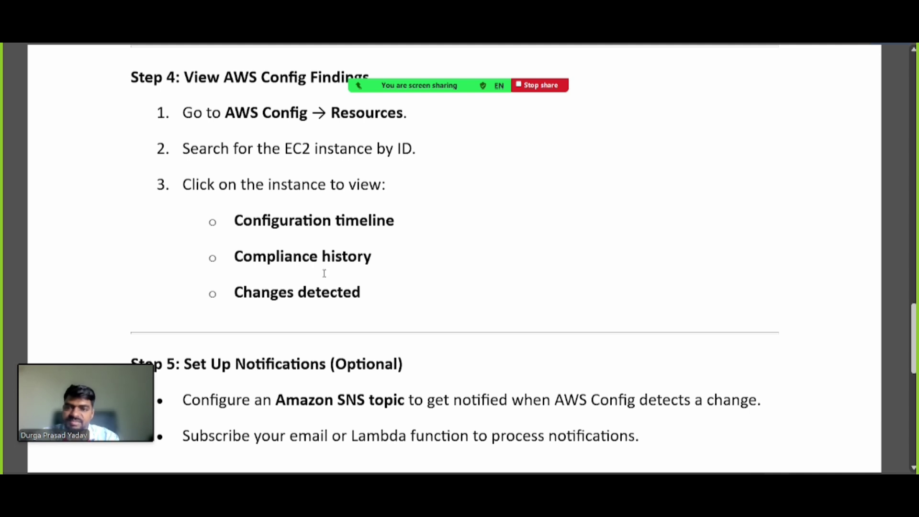
pyautogui.scroll(-3, 312, 297)
pyautogui.scroll(3, 266, 229)
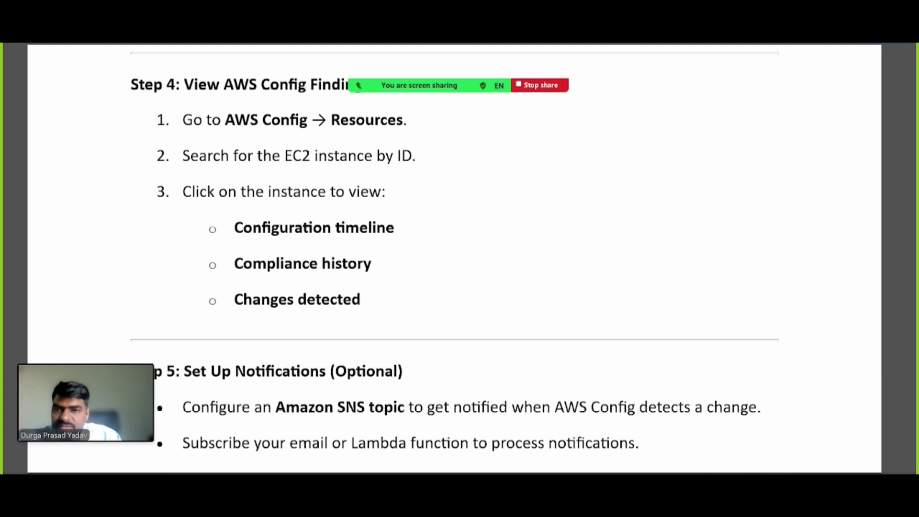
pyautogui.hotkey('alt', 'Tab')
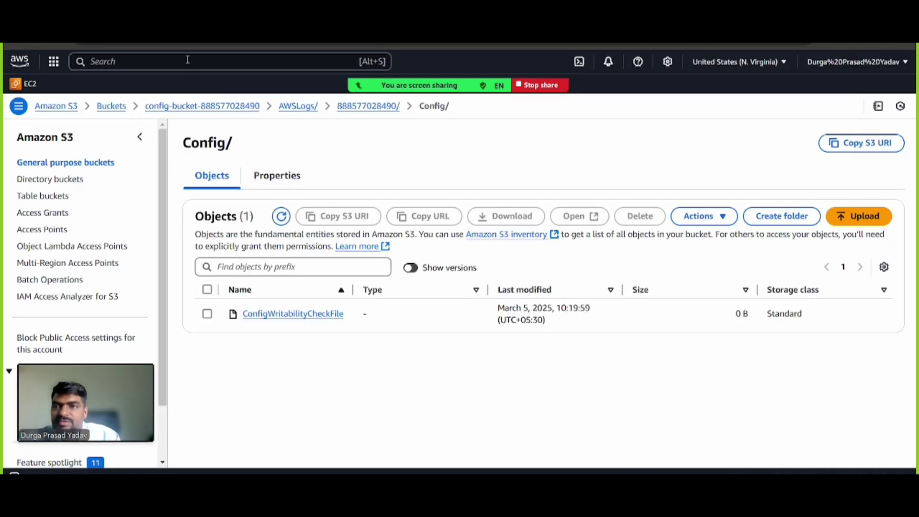
# - Search for the AWS Config service, open its Resource Inventory and recheck the Step 4 instructions
pyautogui.write('config')
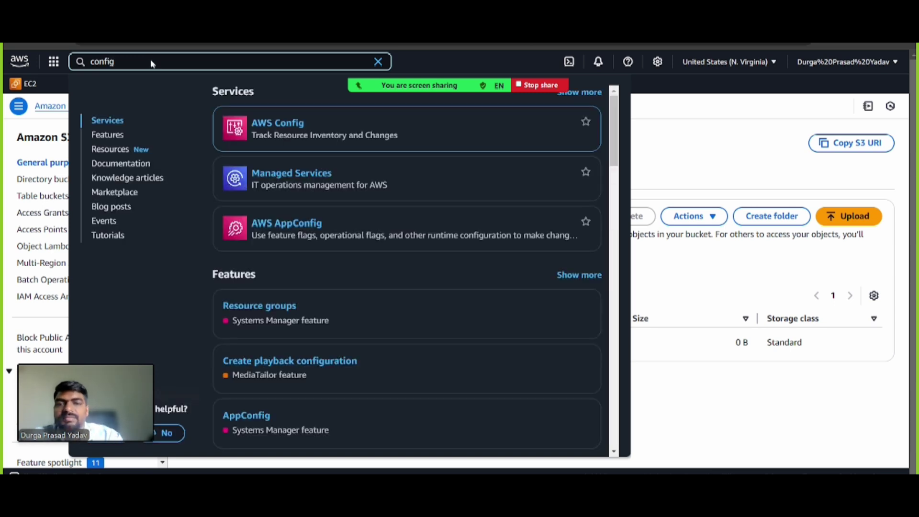
pyautogui.press('Return')
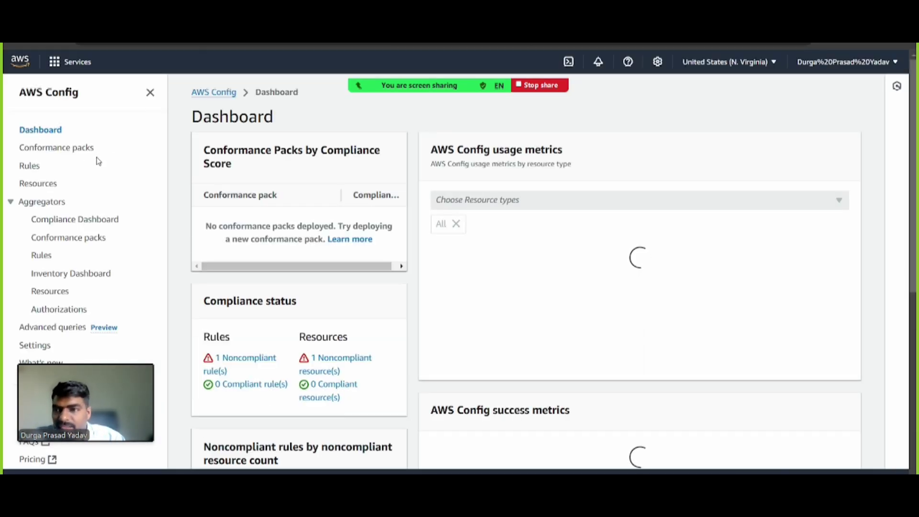
pyautogui.scroll(-6, 109, 161)
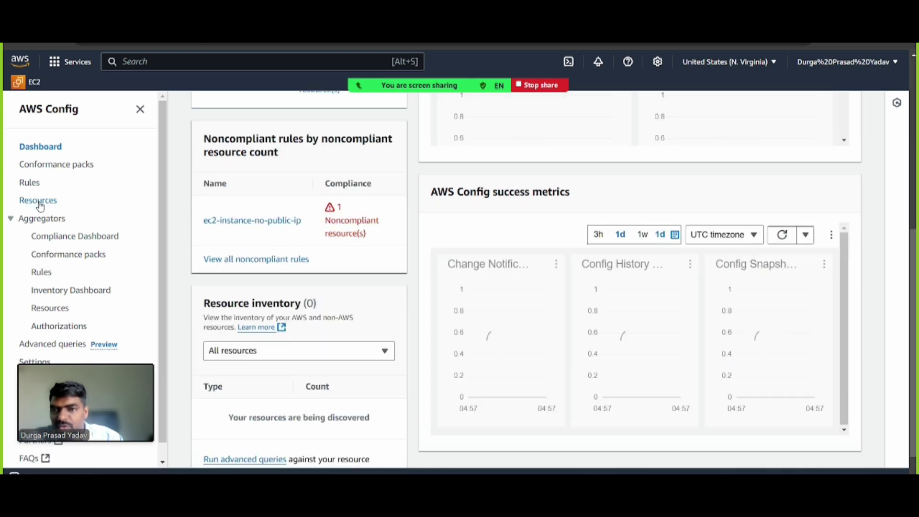
pyautogui.click(40, 203)
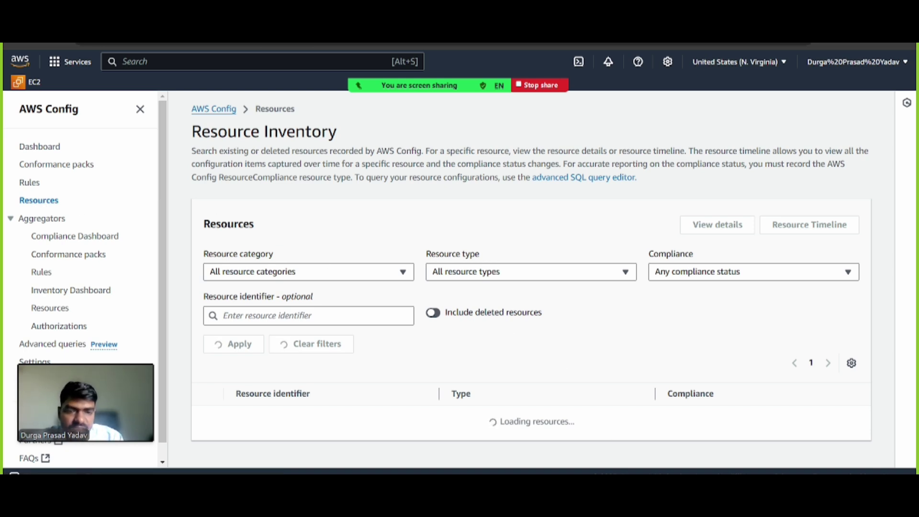
pyautogui.hotkey('alt', 'Tab')
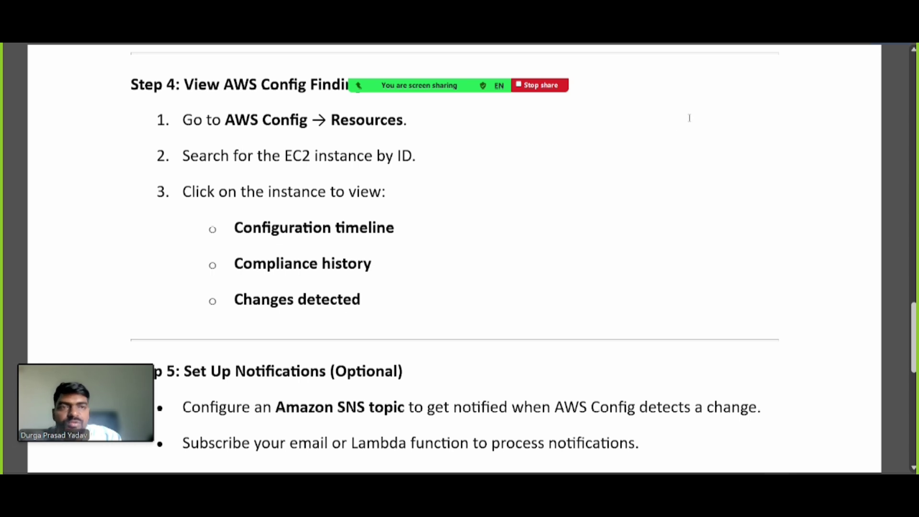
pyautogui.hotkey('alt', 'Tab')
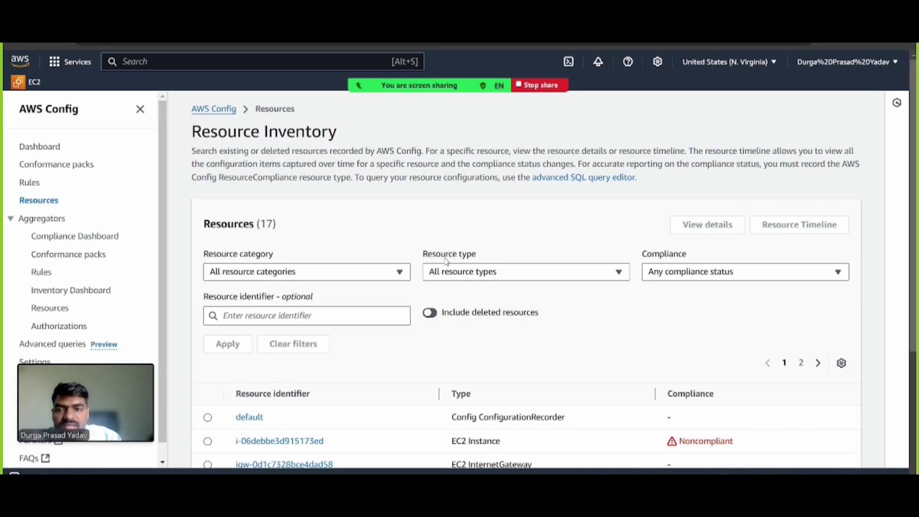
# - Set the inventory filters to AWS resources as category, AWS EC2 Instance as resource type and Noncompliant as compliance status
pyautogui.click(386, 274)
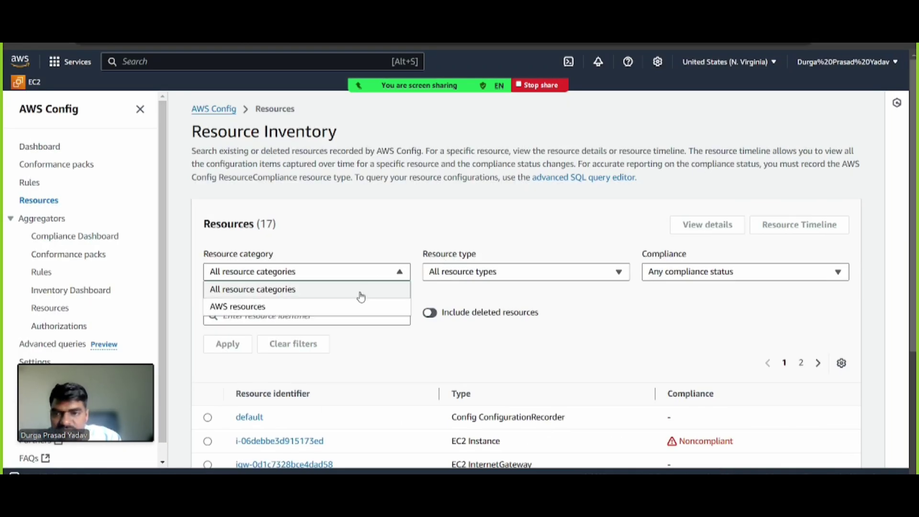
pyautogui.click(313, 308)
pyautogui.click(526, 272)
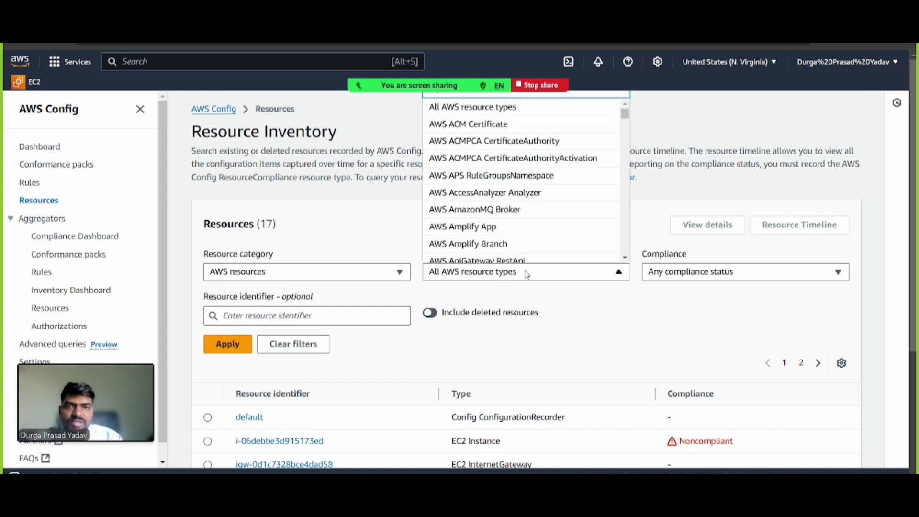
pyautogui.write('EC2')
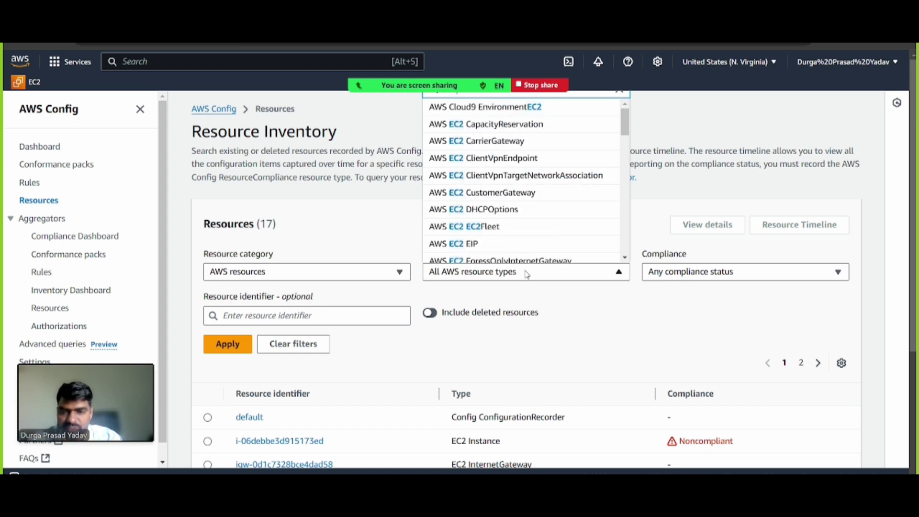
pyautogui.write(' ins')
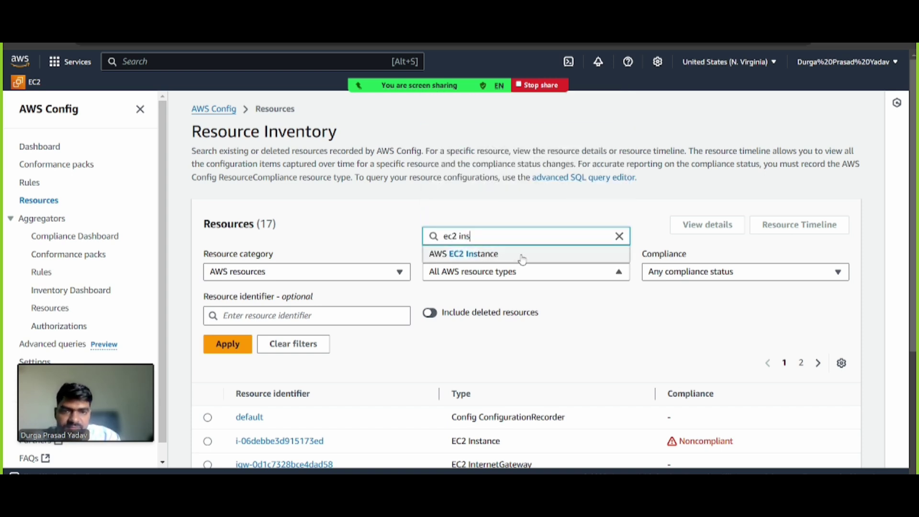
pyautogui.click(522, 257)
pyautogui.click(674, 273)
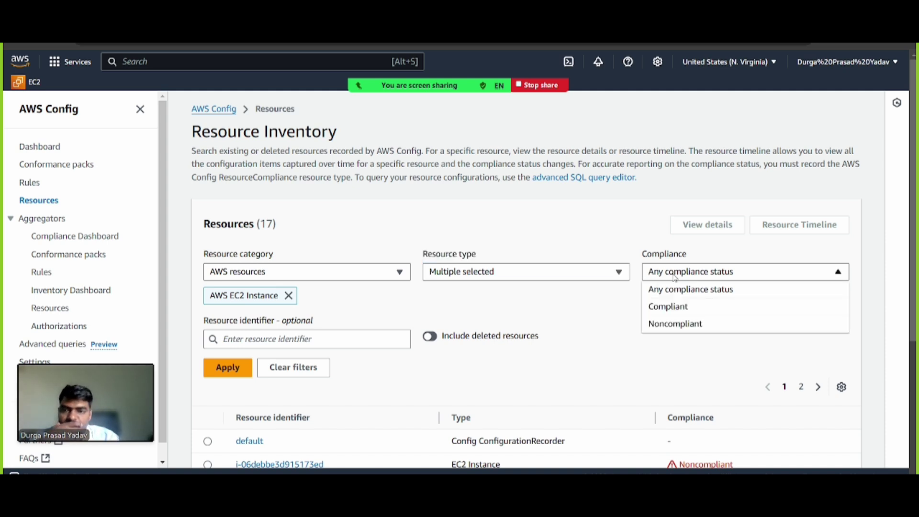
pyautogui.click(675, 324)
# - Check the EC2 Instance entry in the resource list and apply the chosen inventory filters
pyautogui.scroll(-4, 623, 321)
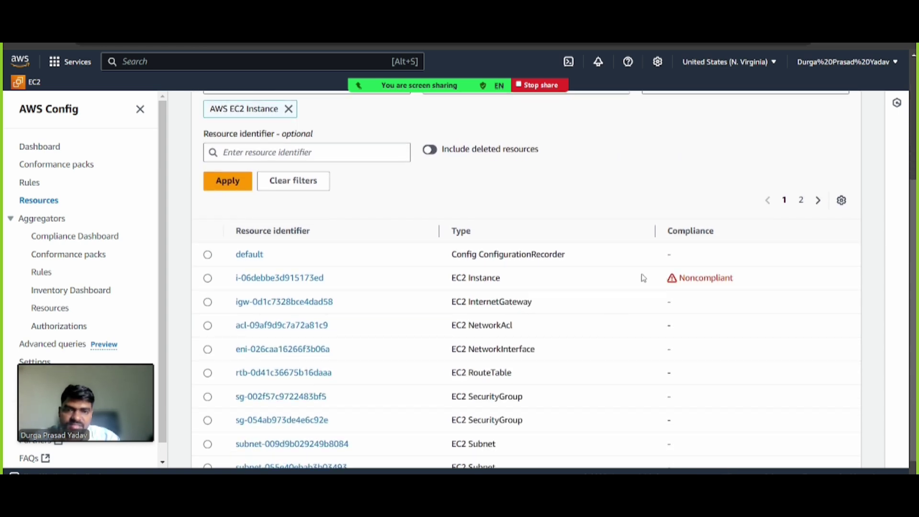
pyautogui.moveTo(510, 282); pyautogui.dragTo(429, 280)
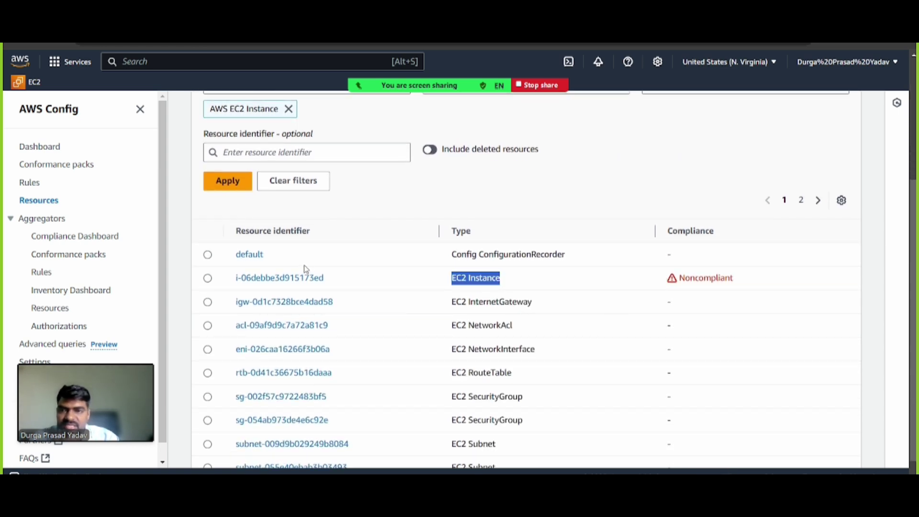
pyautogui.click(208, 281)
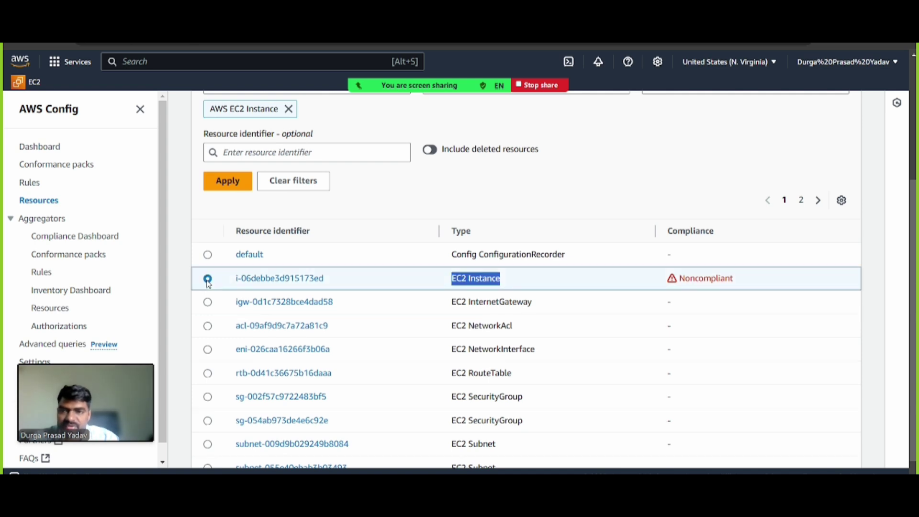
pyautogui.scroll(-1, 384, 292)
pyautogui.scroll(4, 384, 292)
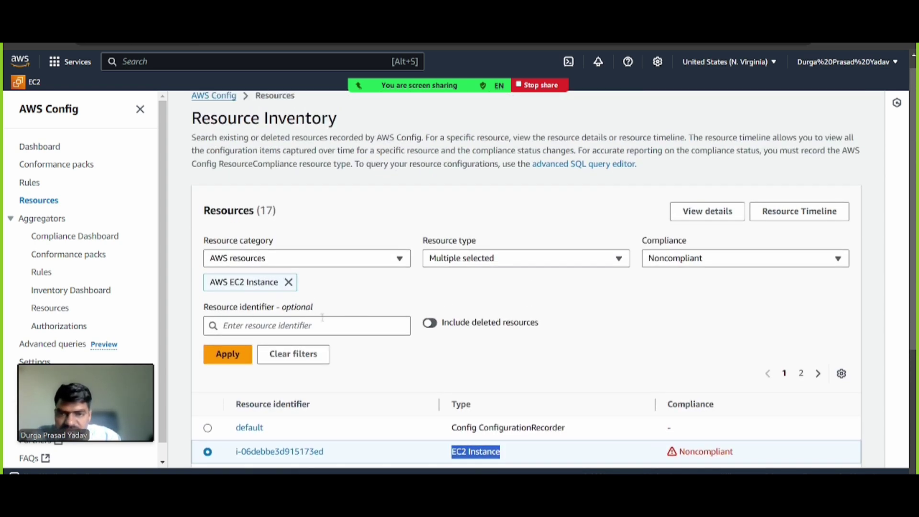
pyautogui.click(226, 353)
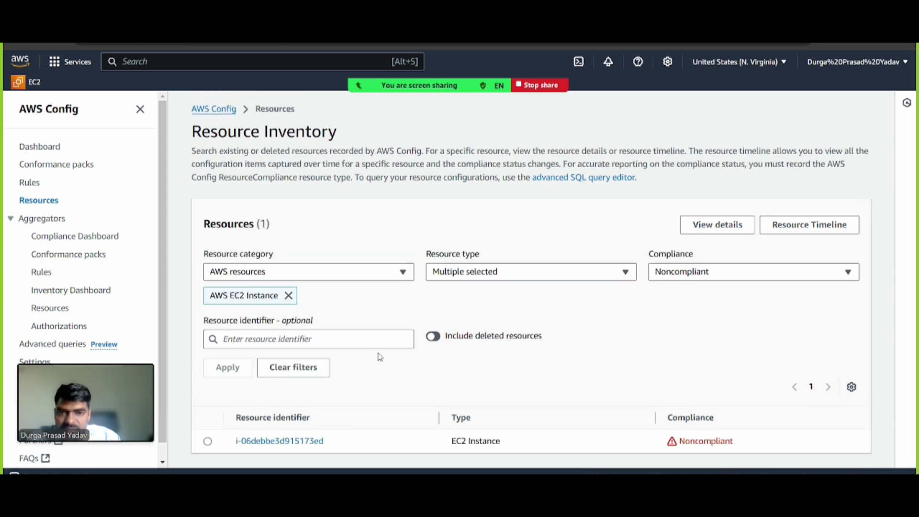
# - Open the noncompliant EC2 instance from the filtered inventory and review its details and applied rules
pyautogui.click(260, 442)
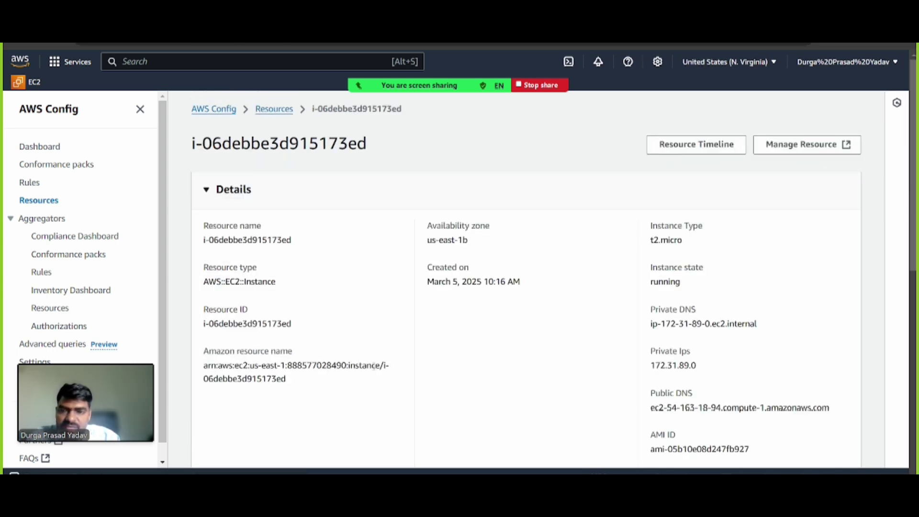
pyautogui.scroll(-6, 374, 367)
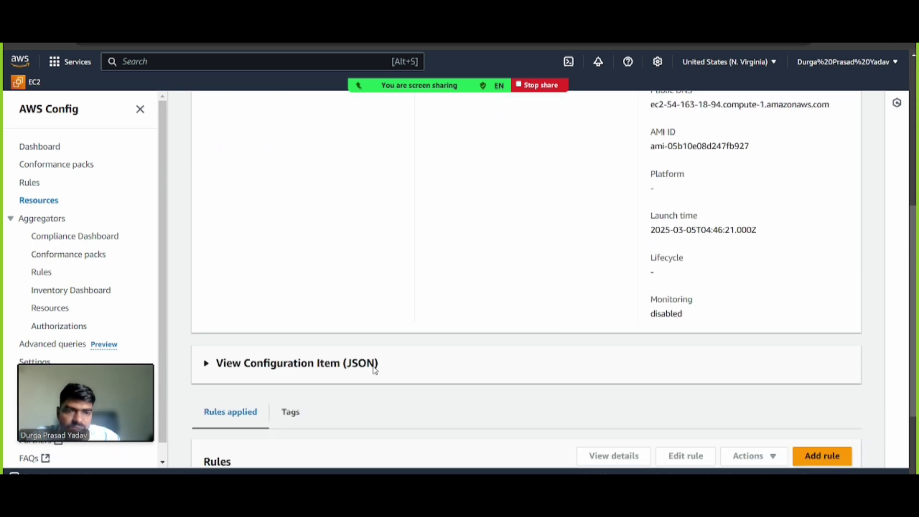
pyautogui.scroll(-3, 374, 371)
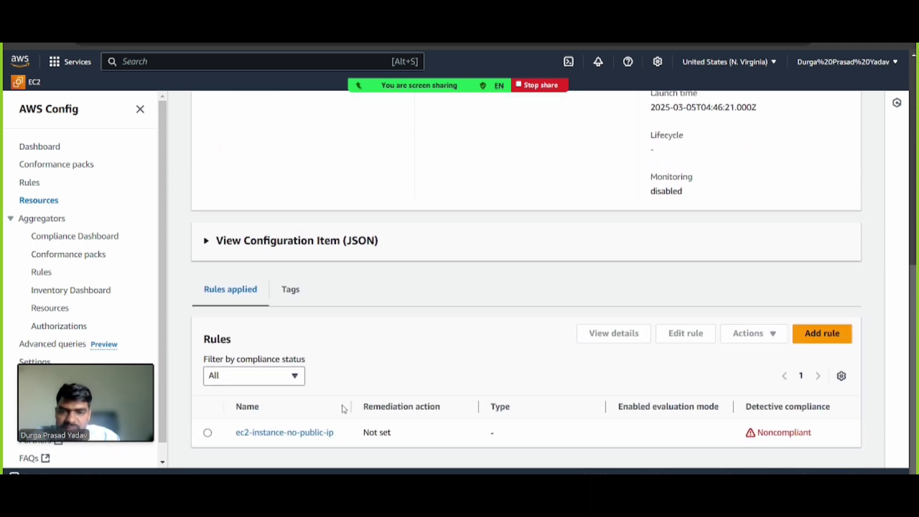
# - Expand the instance's configuration item JSON, skim its content and return to the beginning of the code
pyautogui.click(322, 253)
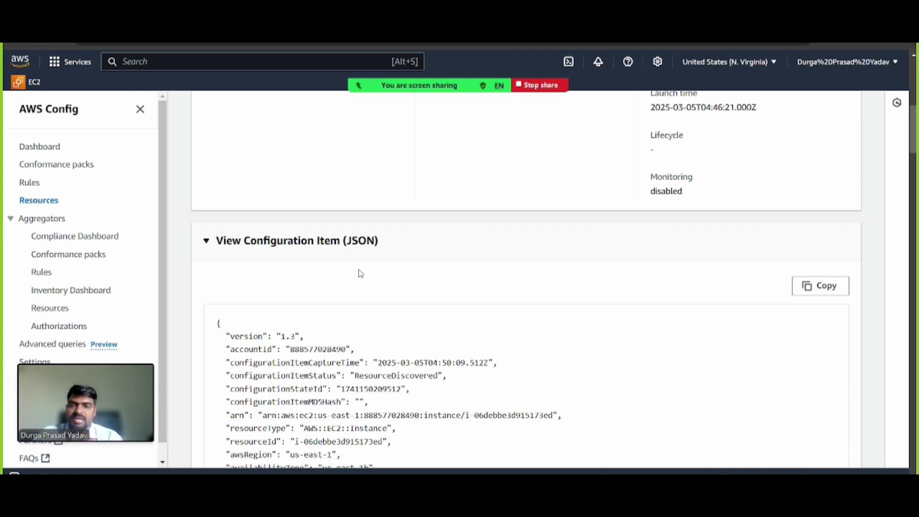
pyautogui.scroll(-8, 360, 274)
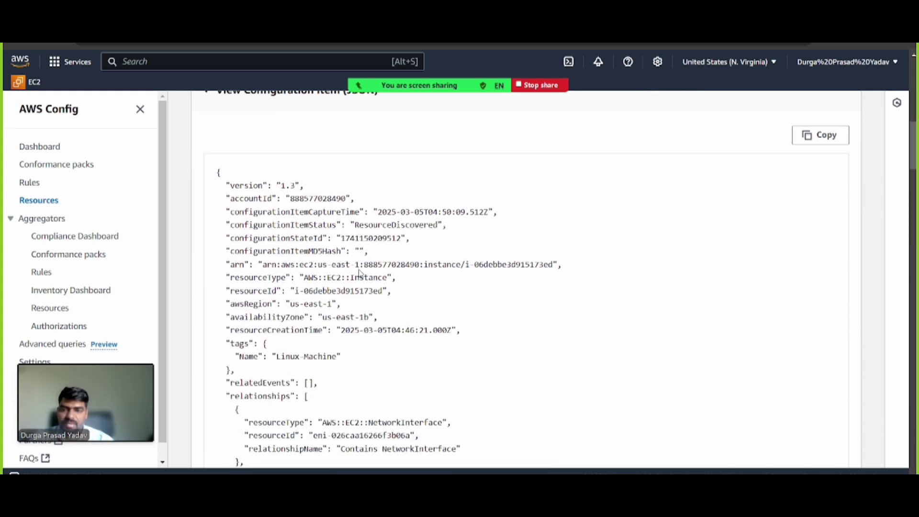
pyautogui.scroll(-10, 360, 273)
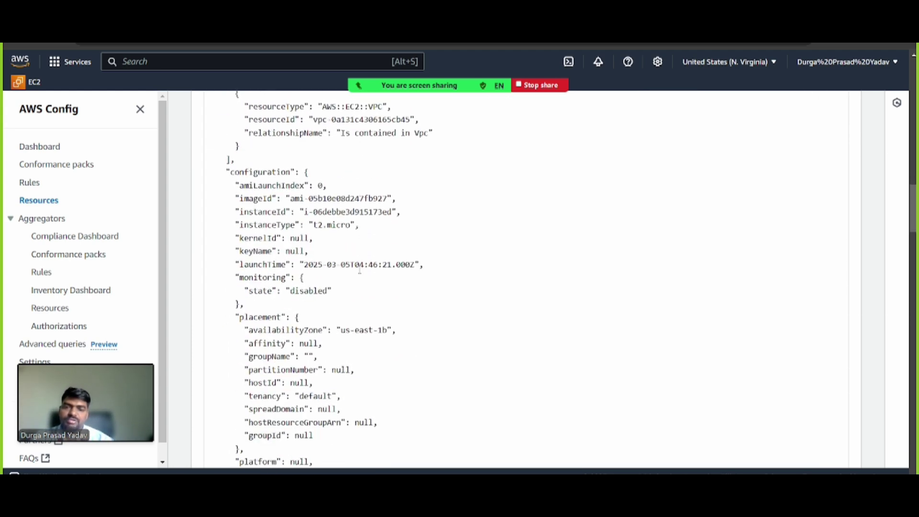
pyautogui.scroll(7, 359, 270)
pyautogui.scroll(10, 360, 270)
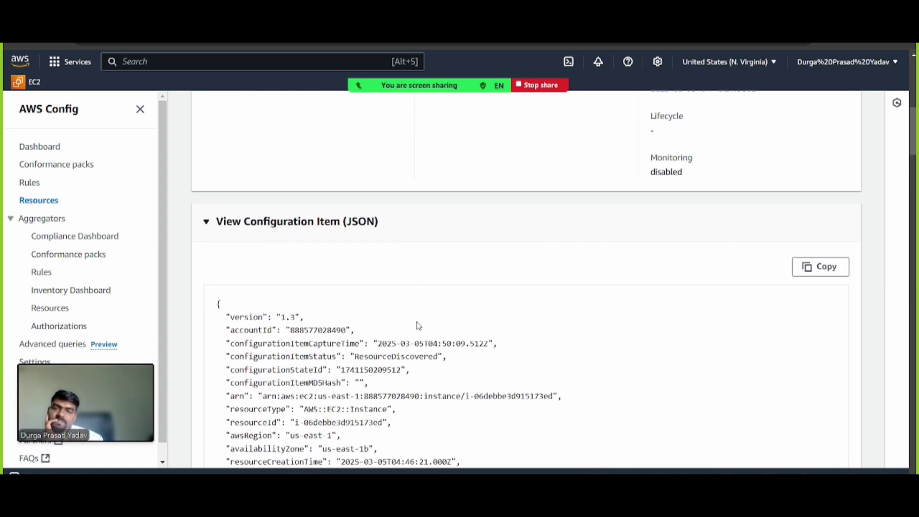
pyautogui.scroll(-2, 419, 330)
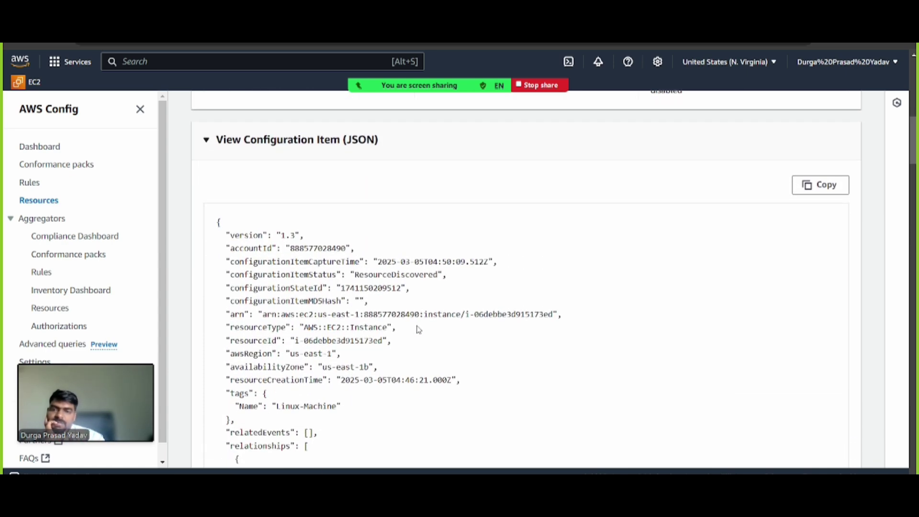
# - Examine the general fields of the JSON from the account ID to the AWS region, and the Name tag
pyautogui.moveTo(245, 249); pyautogui.dragTo(320, 354)
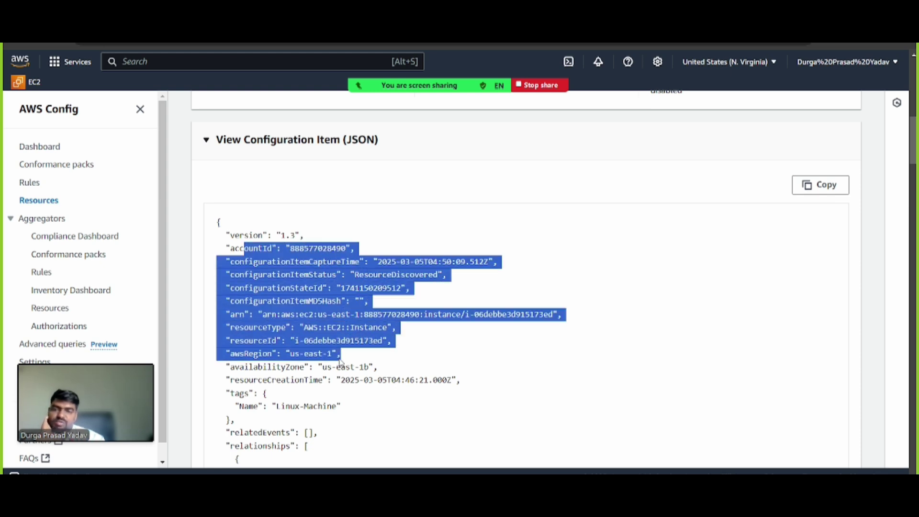
pyautogui.scroll(-2, 338, 363)
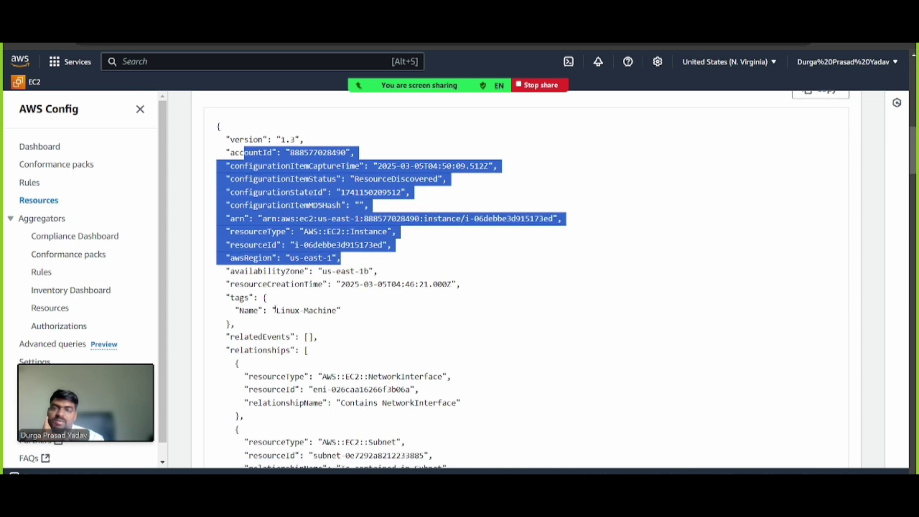
pyautogui.moveTo(277, 311); pyautogui.dragTo(348, 315)
# - Examine the relationships section of the JSON, covering the network interface, subnet, security group, volume and VPC entries
pyautogui.scroll(-3, 349, 314)
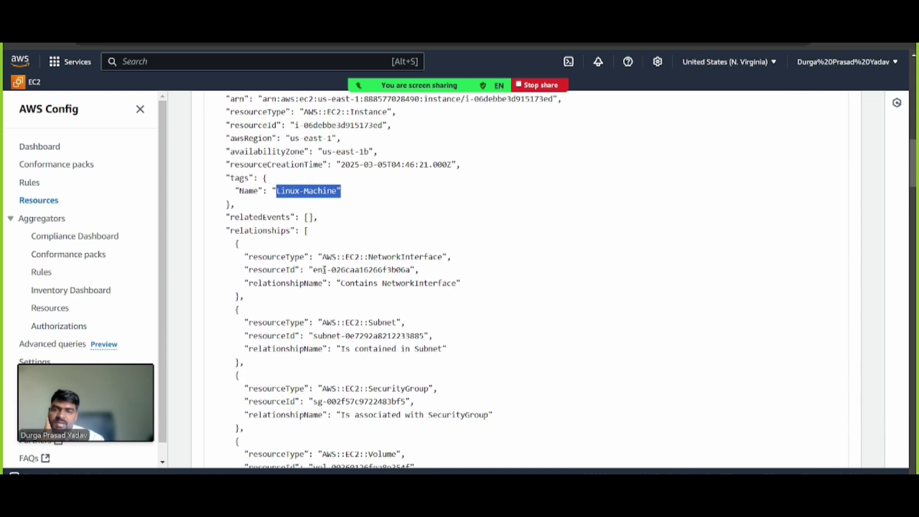
pyautogui.moveTo(318, 270); pyautogui.dragTo(411, 269)
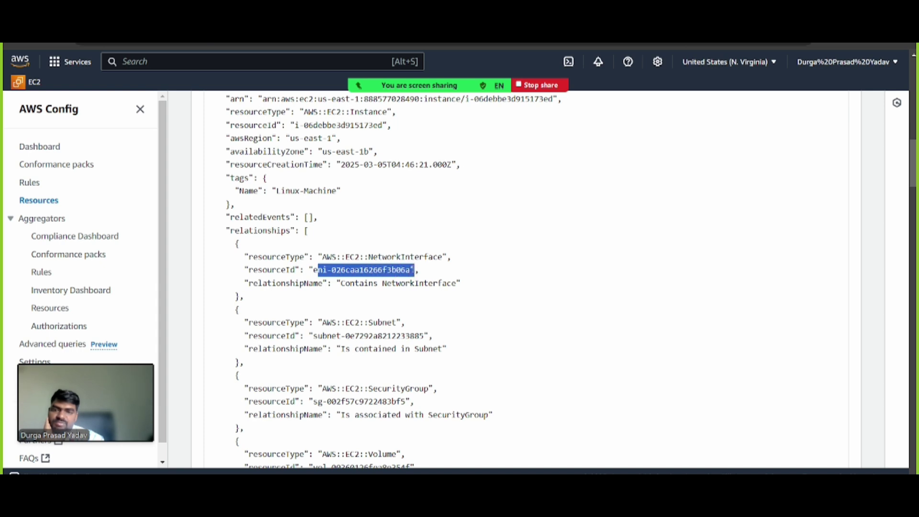
pyautogui.scroll(-2, 413, 269)
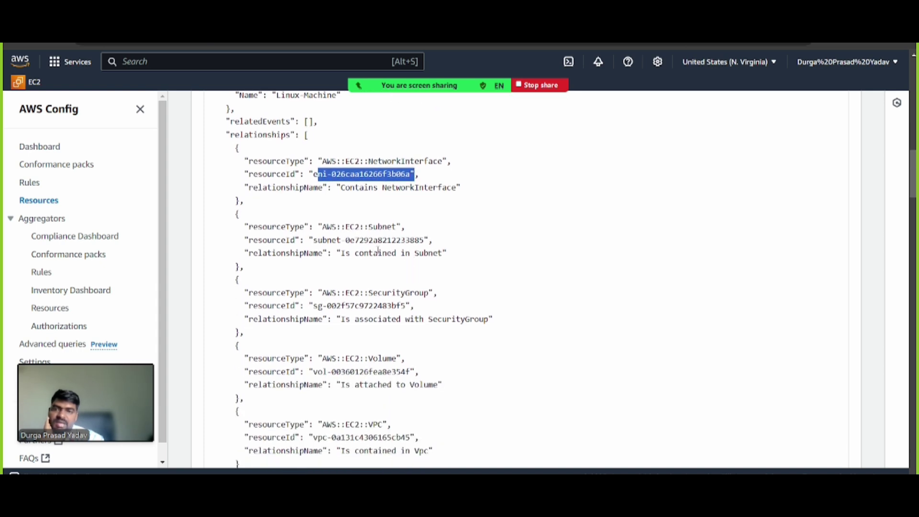
pyautogui.moveTo(318, 240); pyautogui.dragTo(434, 241)
pyautogui.scroll(-2, 434, 241)
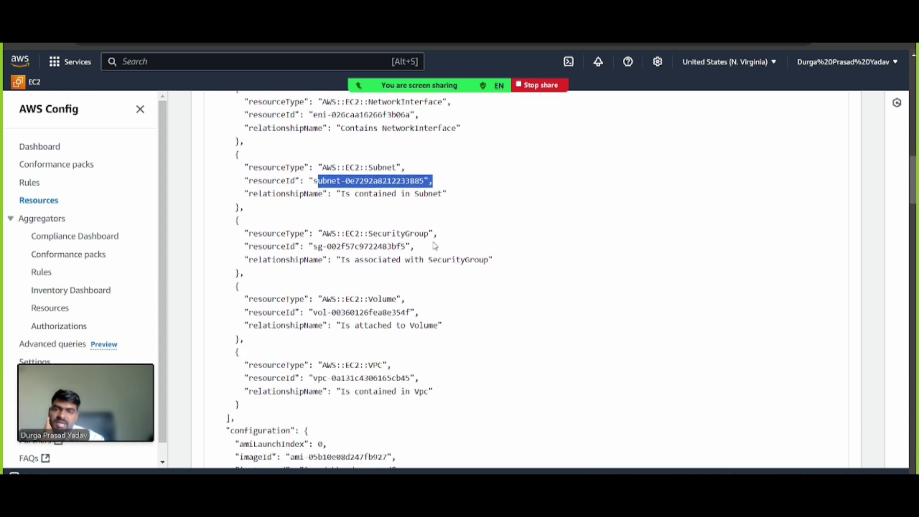
pyautogui.moveTo(356, 201); pyautogui.dragTo(471, 237)
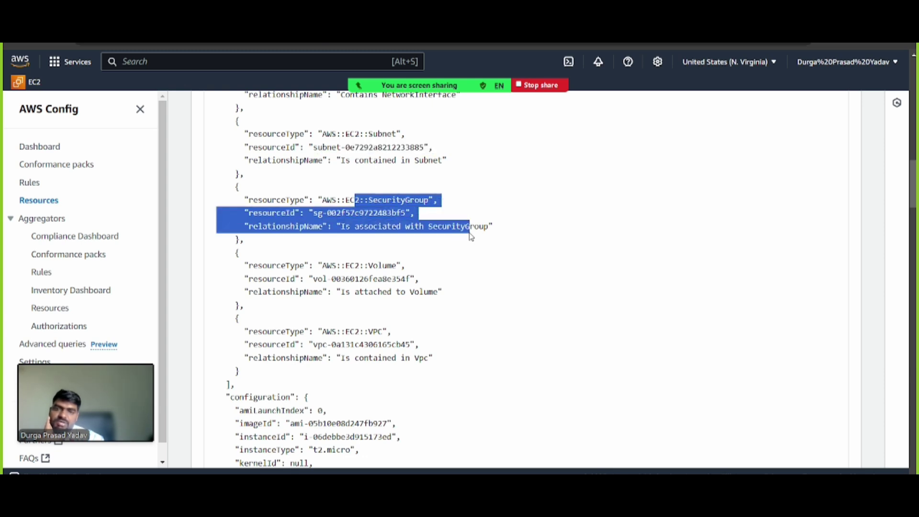
pyautogui.scroll(-2, 388, 277)
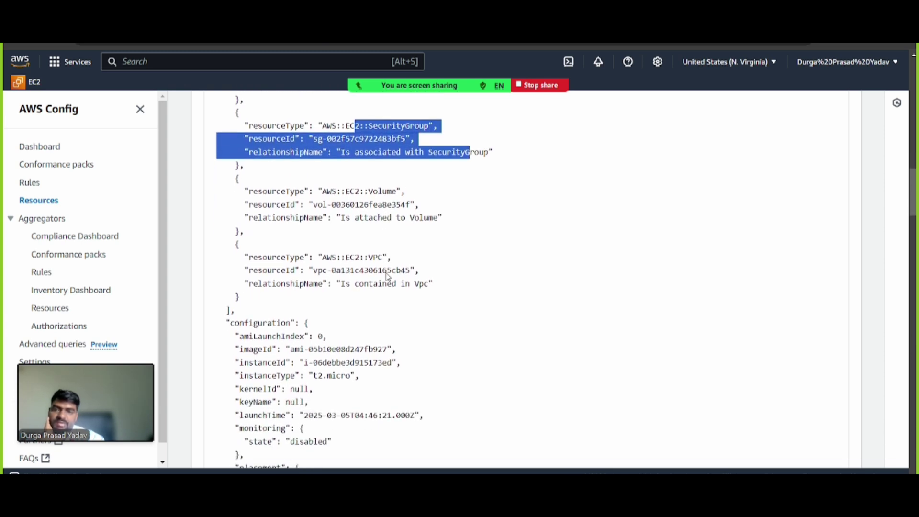
pyautogui.moveTo(337, 205); pyautogui.dragTo(414, 218)
pyautogui.moveTo(336, 257); pyautogui.dragTo(401, 271)
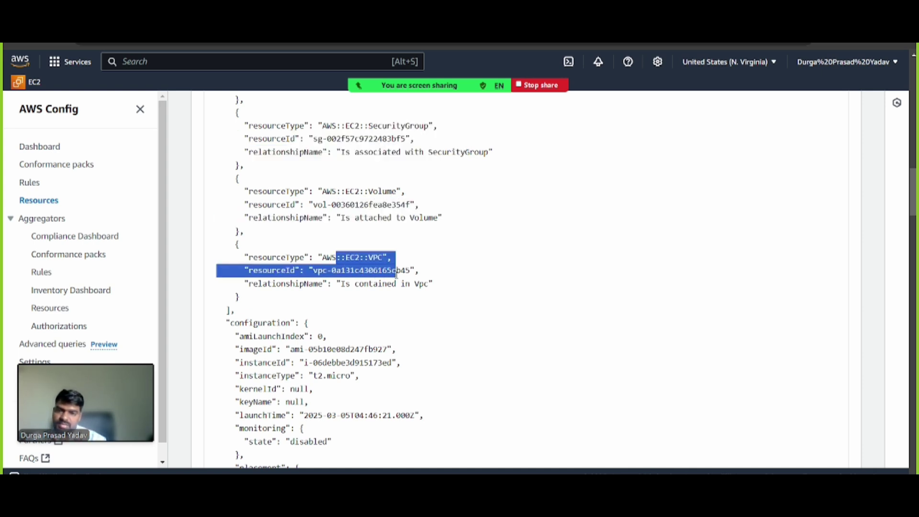
# - Examine the configuration section's image, instance type, launch time and monitoring fields, plus the private and public IP addresses
pyautogui.scroll(-3, 403, 279)
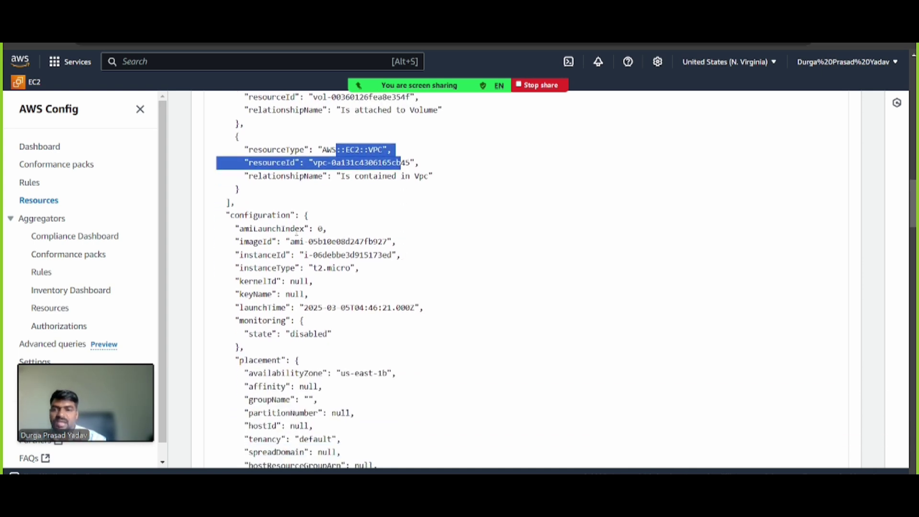
pyautogui.moveTo(262, 228); pyautogui.dragTo(408, 329)
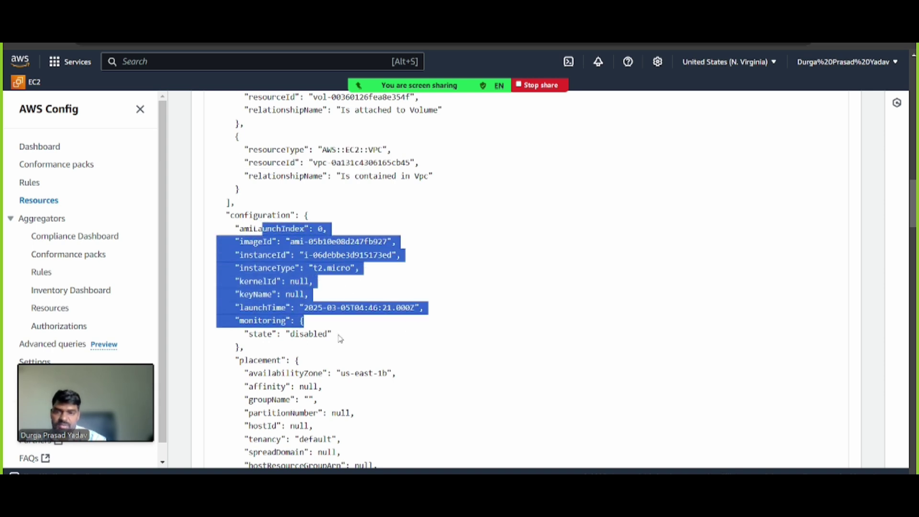
pyautogui.scroll(-3, 341, 338)
pyautogui.scroll(-2, 334, 302)
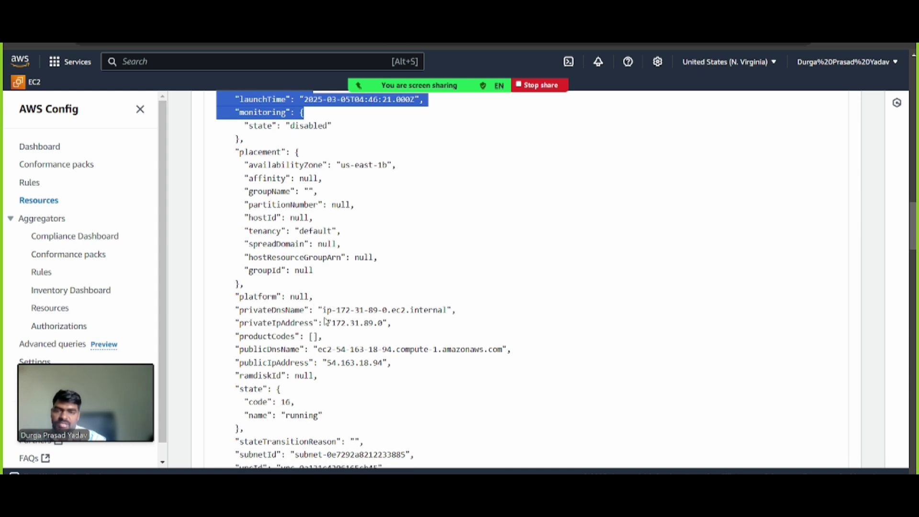
pyautogui.moveTo(326, 323); pyautogui.dragTo(401, 370)
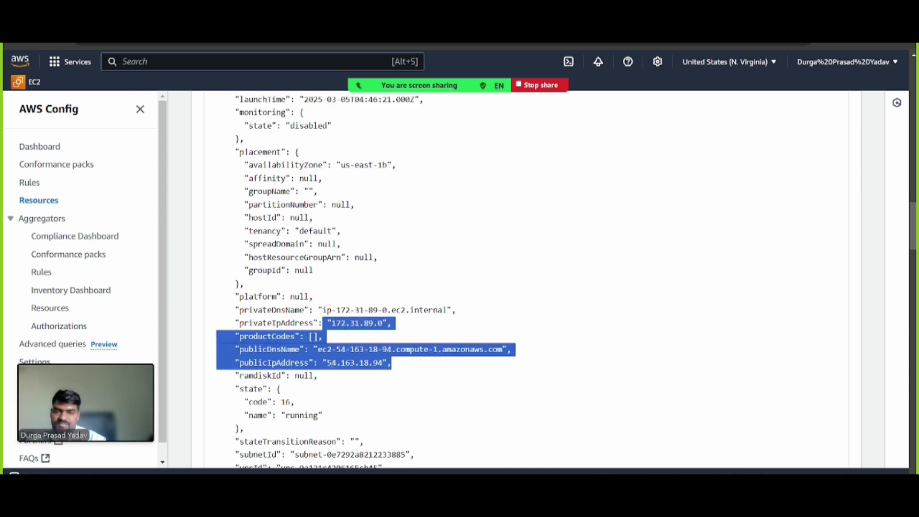
# - Read the rest of the configuration JSON, from instance state and block devices through network interfaces to the supplementary configuration
pyautogui.scroll(-5, 383, 373)
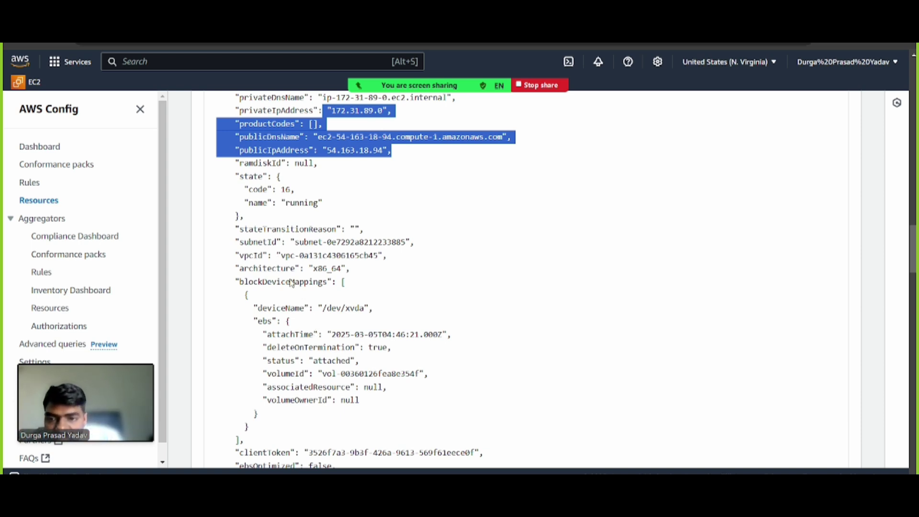
pyautogui.scroll(-4, 280, 307)
pyautogui.scroll(-3, 309, 330)
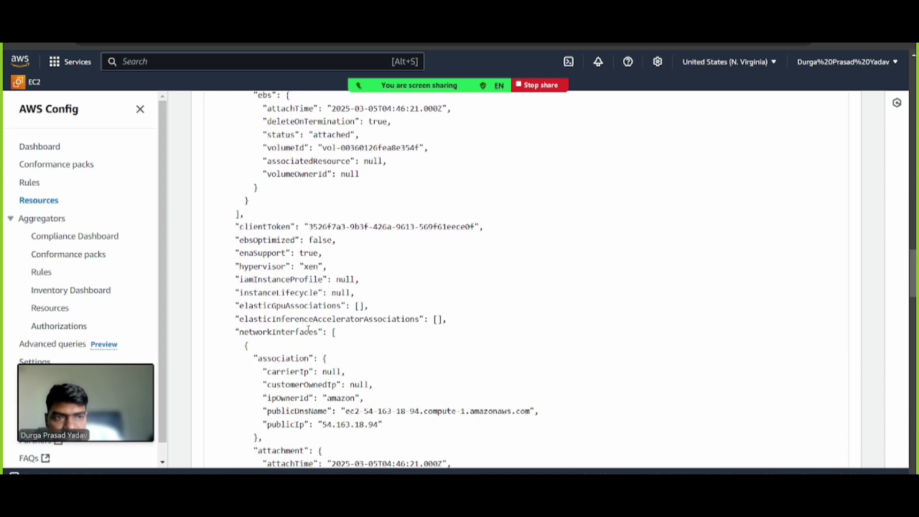
pyautogui.scroll(-3, 309, 330)
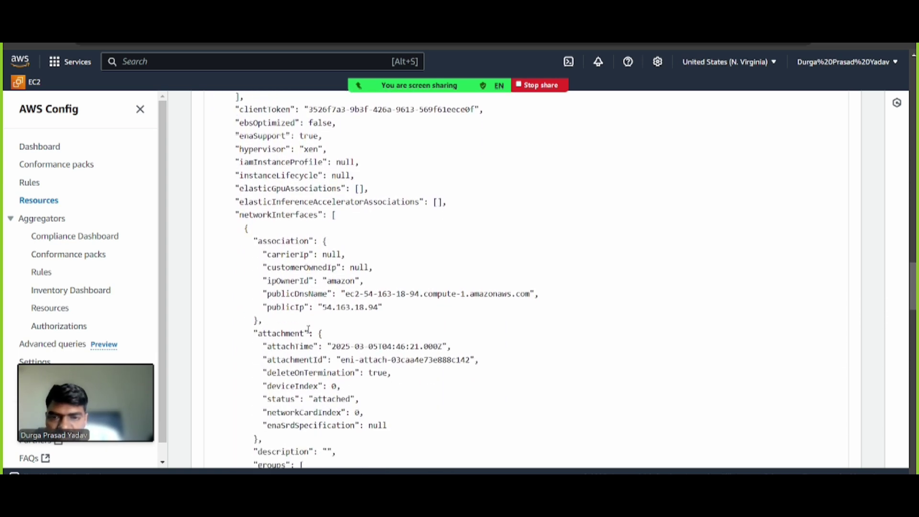
pyautogui.scroll(-5, 309, 330)
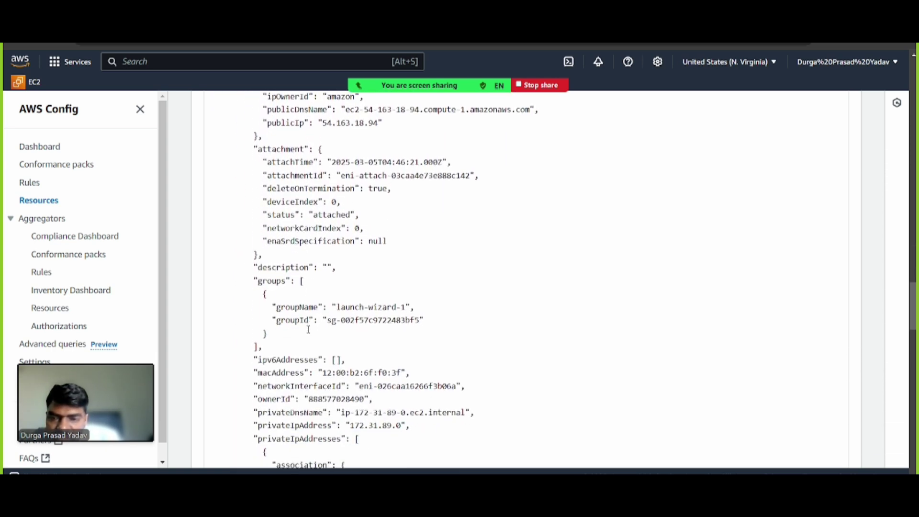
pyautogui.scroll(-3, 309, 334)
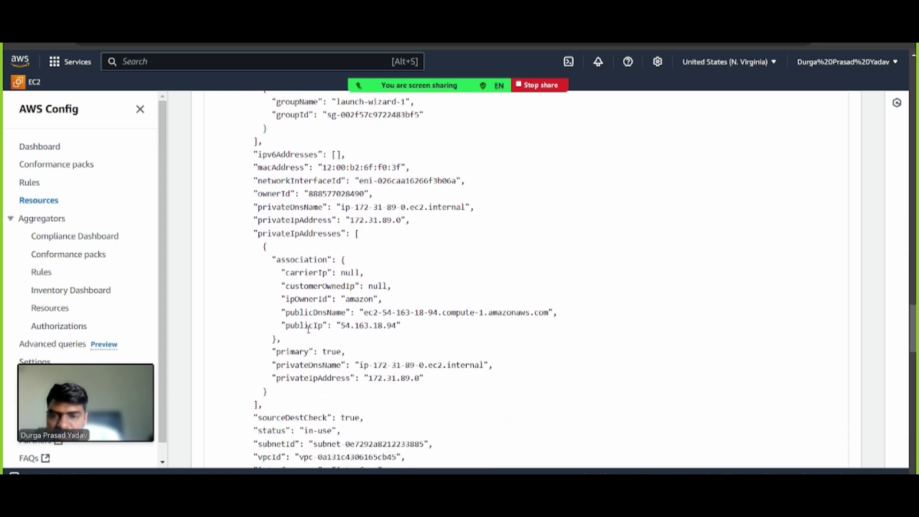
pyautogui.scroll(-6, 309, 329)
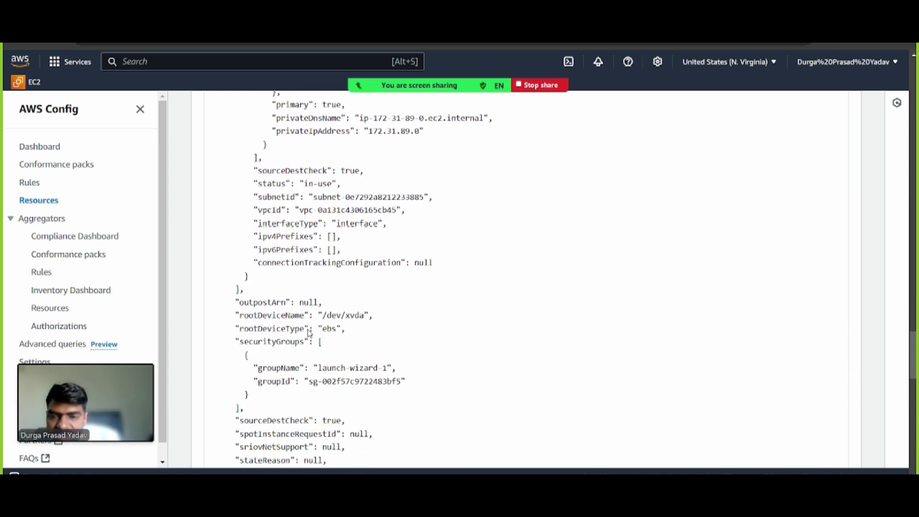
pyautogui.scroll(-6, 309, 334)
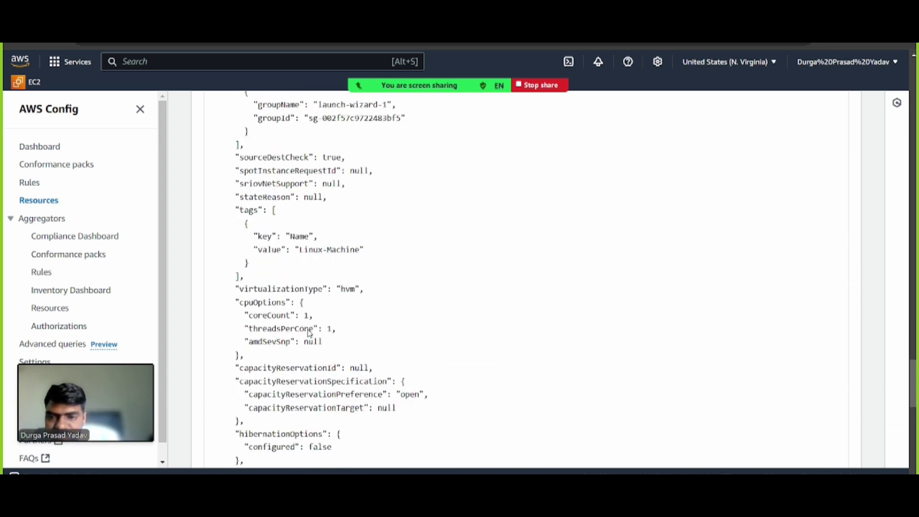
pyautogui.scroll(-7, 309, 330)
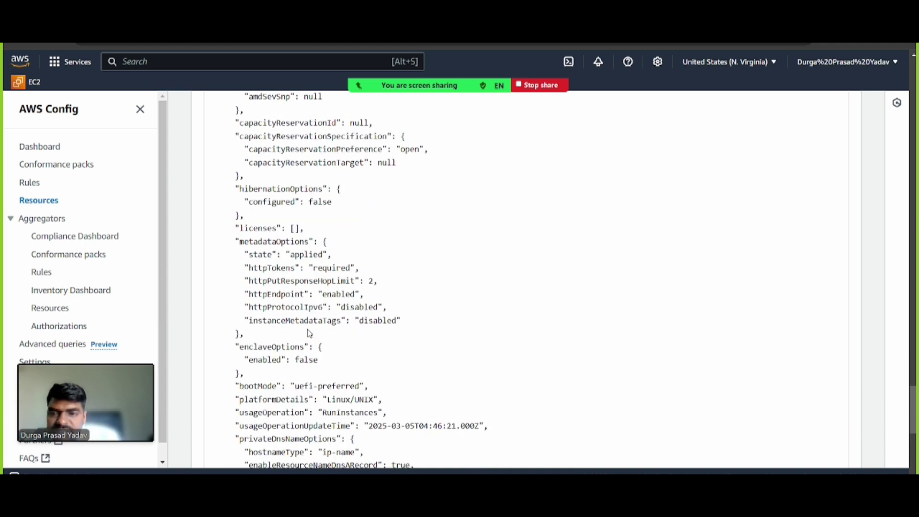
pyautogui.scroll(-3, 309, 334)
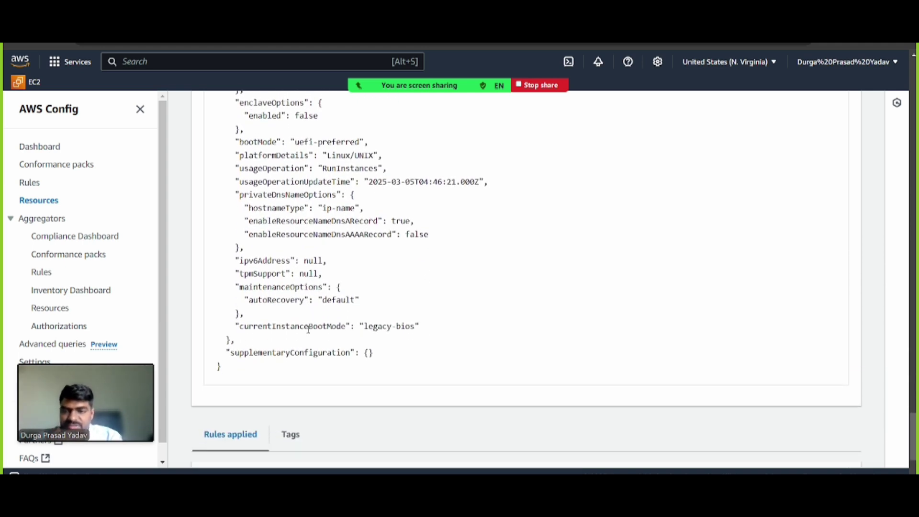
# - Examine the end of the configuration JSON and the security group's name and ID in its securityGroups section
pyautogui.scroll(-3, 308, 329)
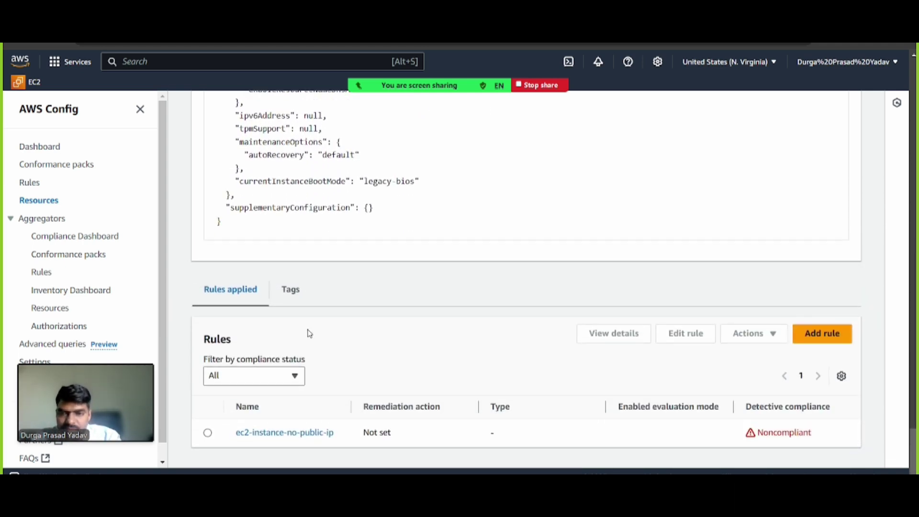
pyautogui.scroll(6, 309, 329)
pyautogui.scroll(4, 309, 331)
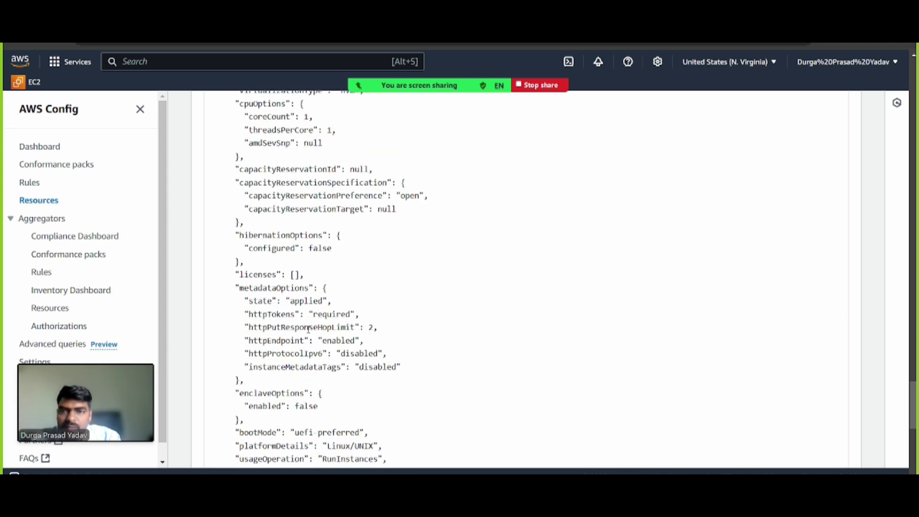
pyautogui.scroll(-7, 309, 330)
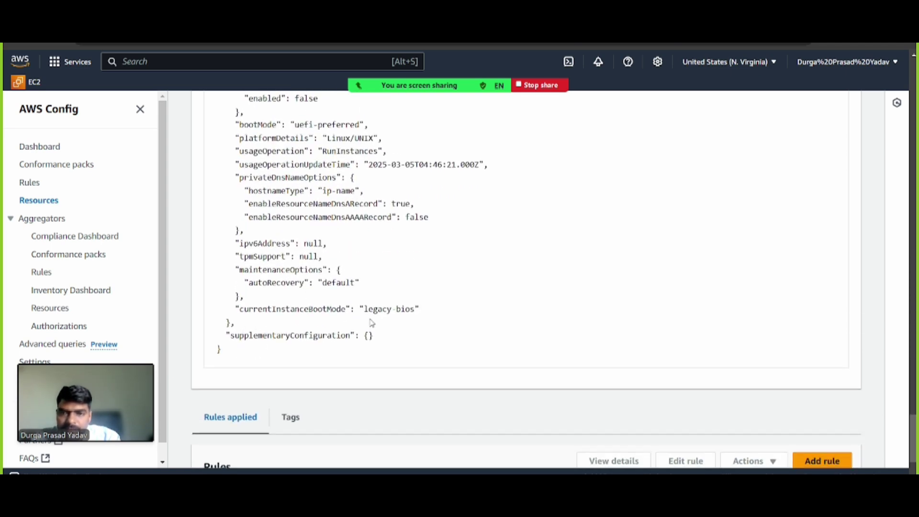
pyautogui.scroll(6, 296, 227)
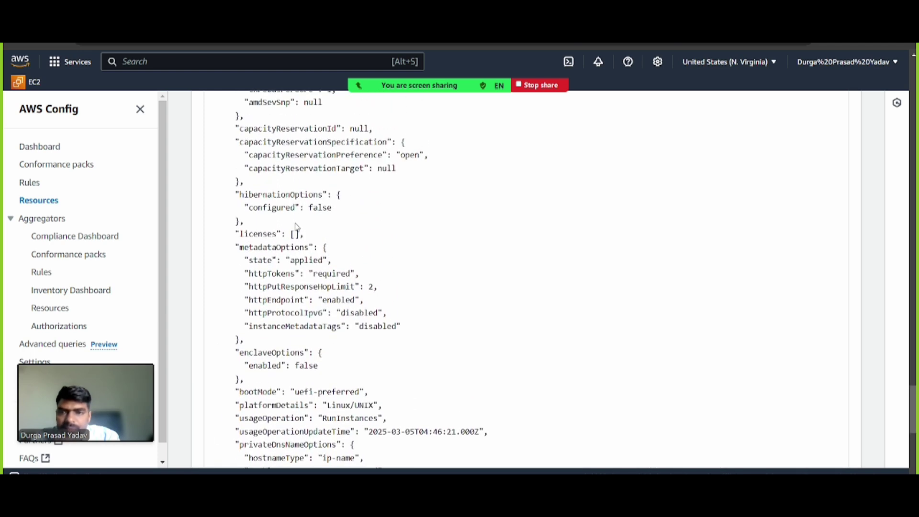
pyautogui.scroll(3, 280, 327)
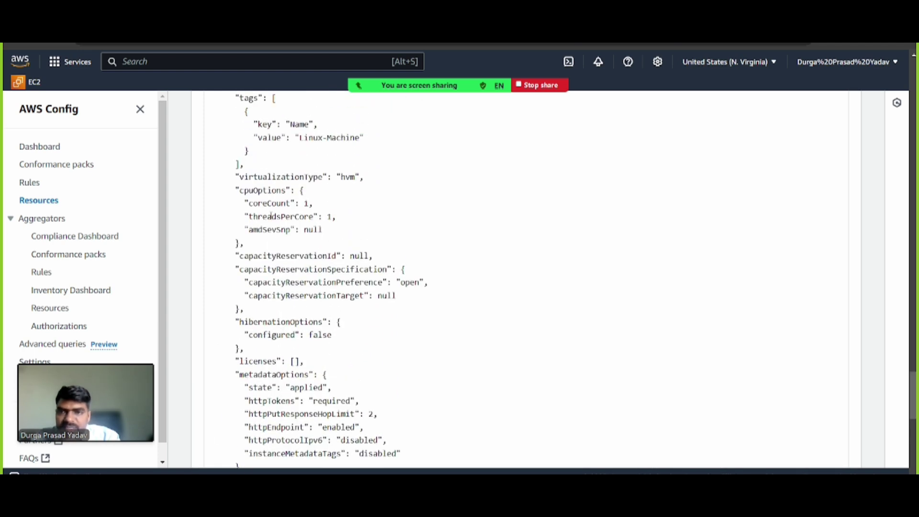
pyautogui.scroll(6, 271, 216)
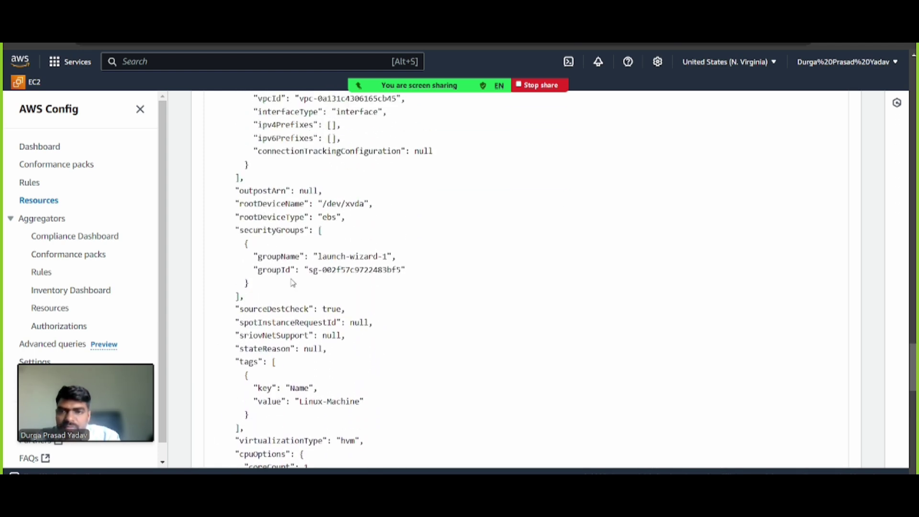
pyautogui.moveTo(312, 269); pyautogui.dragTo(397, 270)
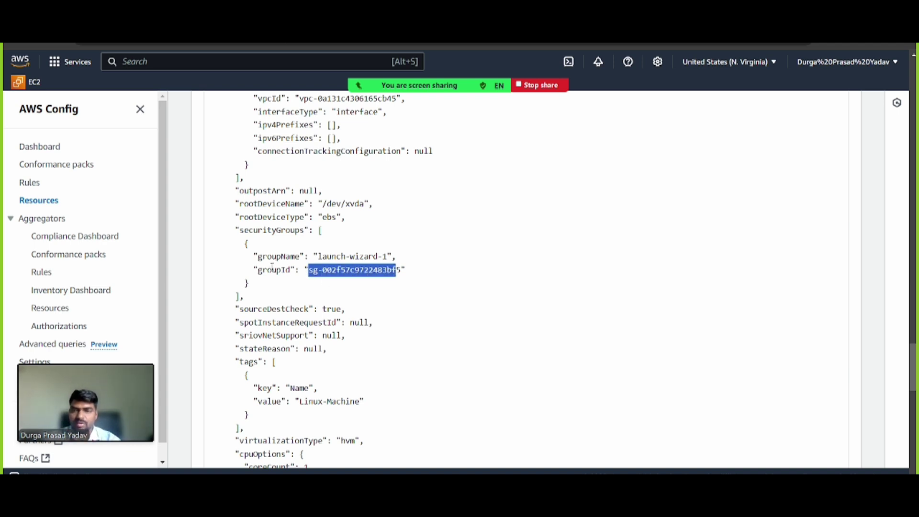
pyautogui.moveTo(267, 269); pyautogui.dragTo(404, 274)
pyautogui.moveTo(321, 257); pyautogui.dragTo(399, 259)
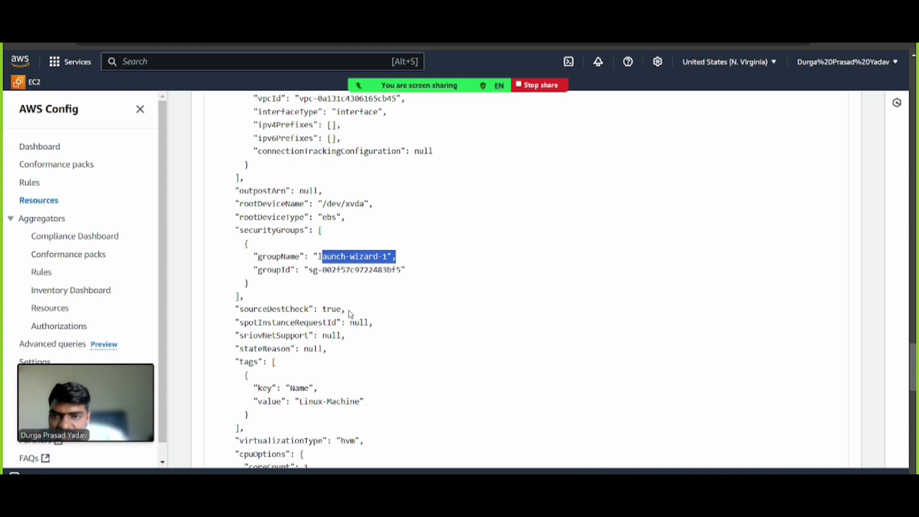
# - Review the network interface's addresses and security group ID in the JSON, and return to the instance's general details
pyautogui.scroll(4, 351, 314)
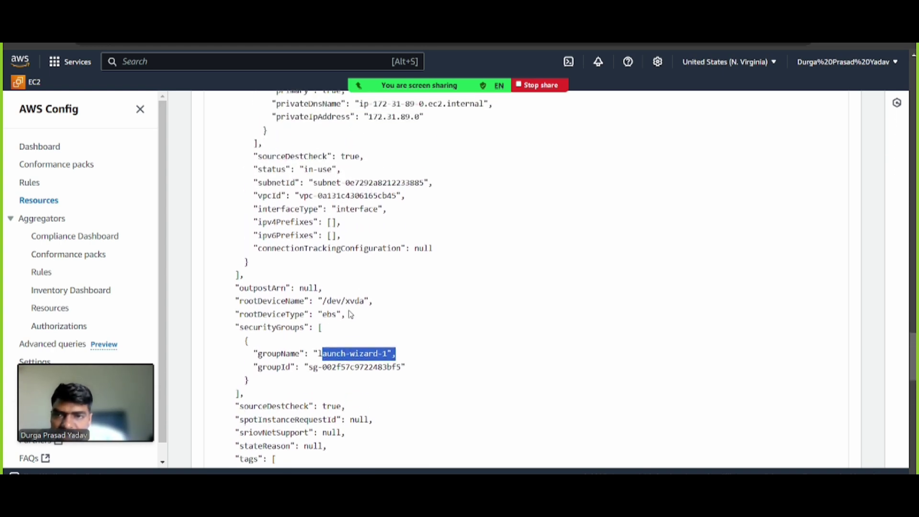
pyautogui.scroll(2, 351, 314)
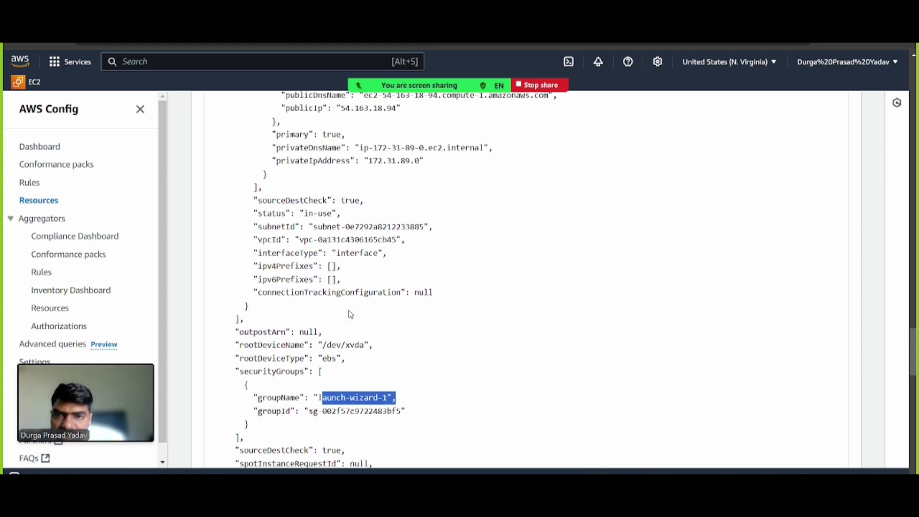
pyautogui.scroll(4, 351, 314)
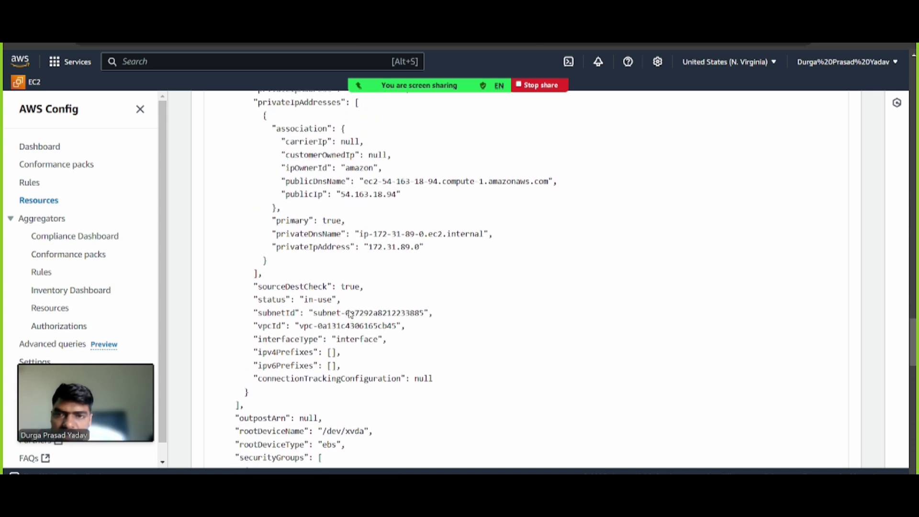
pyautogui.scroll(3, 351, 314)
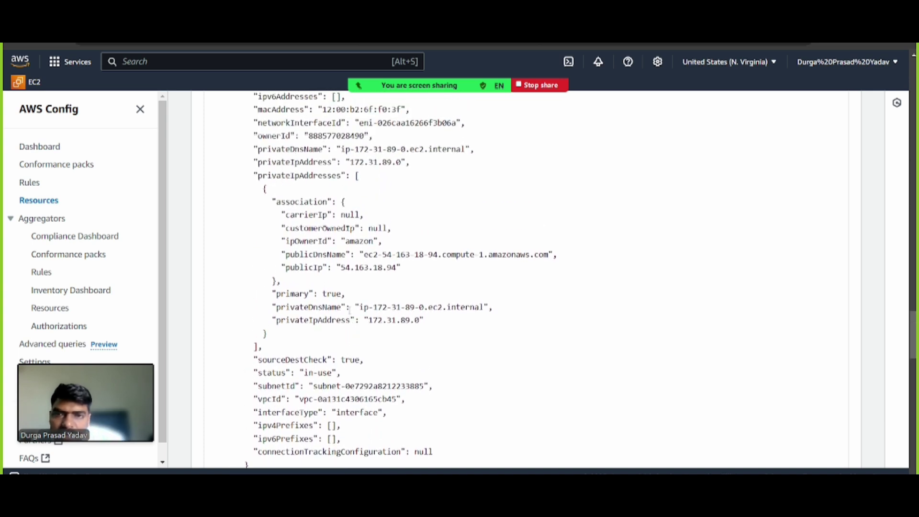
pyautogui.scroll(6, 350, 311)
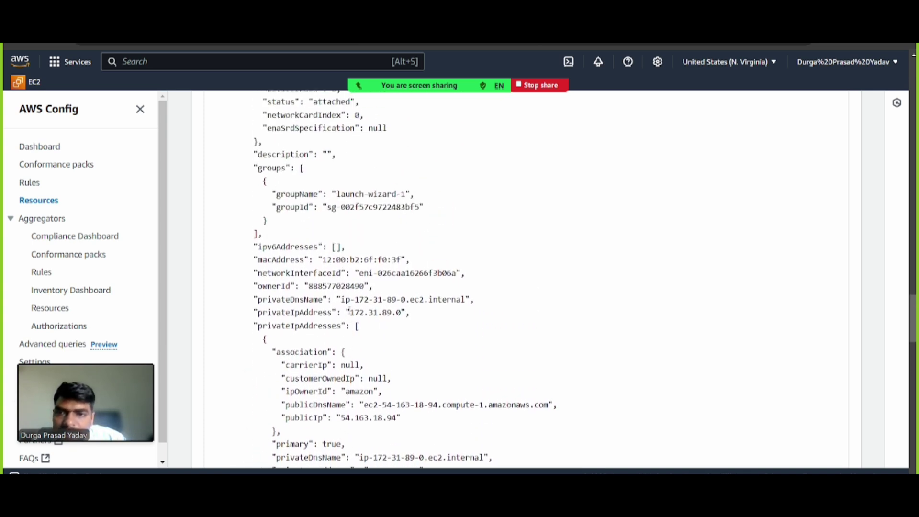
pyautogui.scroll(2, 350, 311)
pyautogui.moveTo(327, 263); pyautogui.dragTo(419, 263)
pyautogui.scroll(3, 422, 264)
pyautogui.scroll(20, 422, 265)
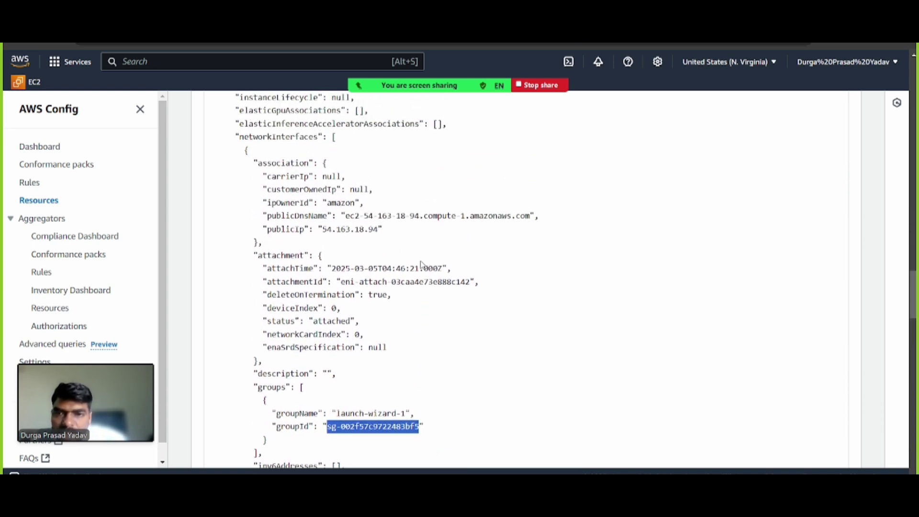
pyautogui.scroll(20, 421, 265)
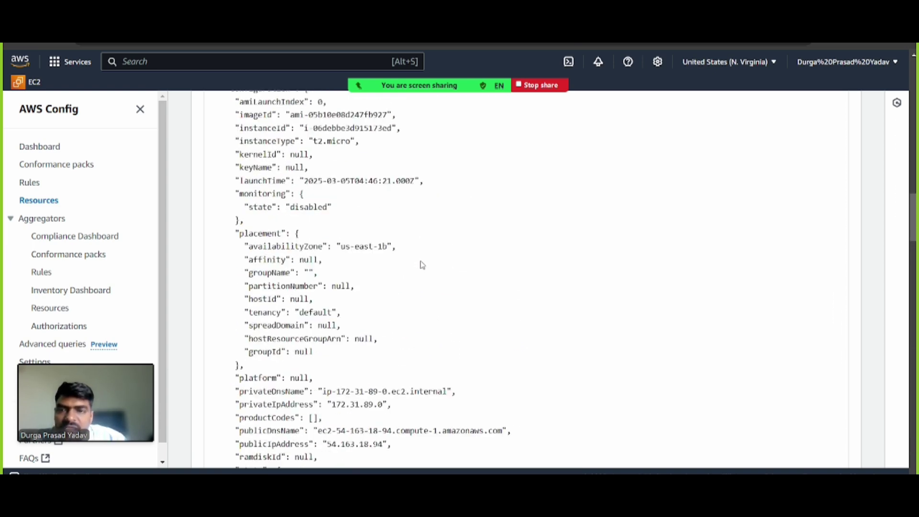
pyautogui.scroll(1, 422, 265)
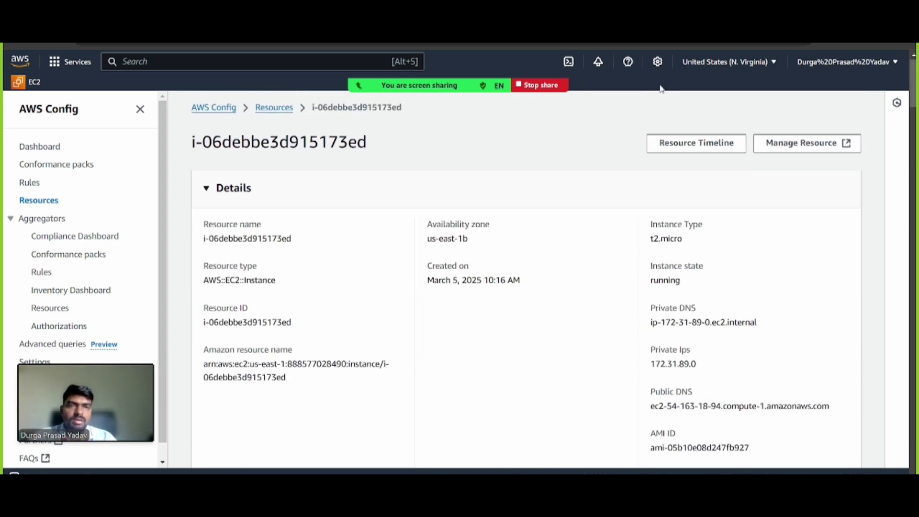
# - Consult the Step 4 instructions on viewing AWS Config findings in the lab document, and return to the instance's details page
pyautogui.hotkey('ctrl', 'Tab')
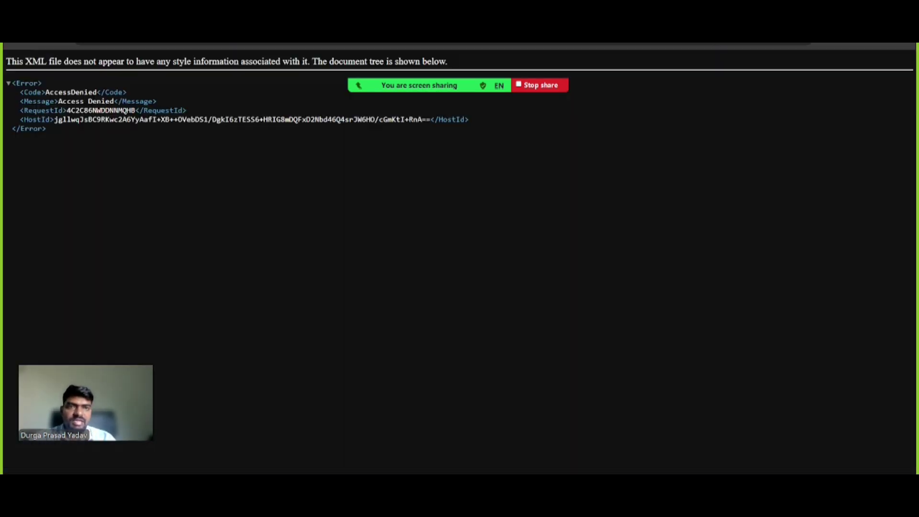
pyautogui.hotkey('ctrl', 'shift', 'Tab')
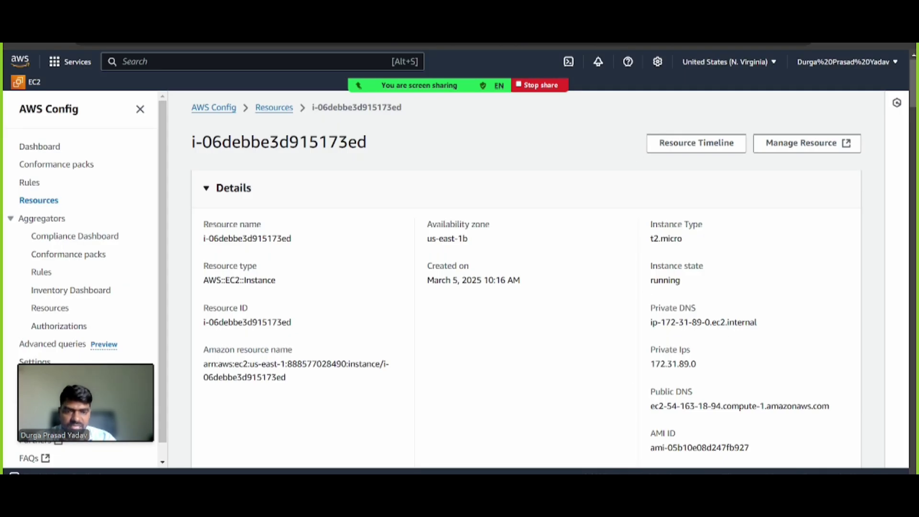
pyautogui.hotkey('alt', 'Tab')
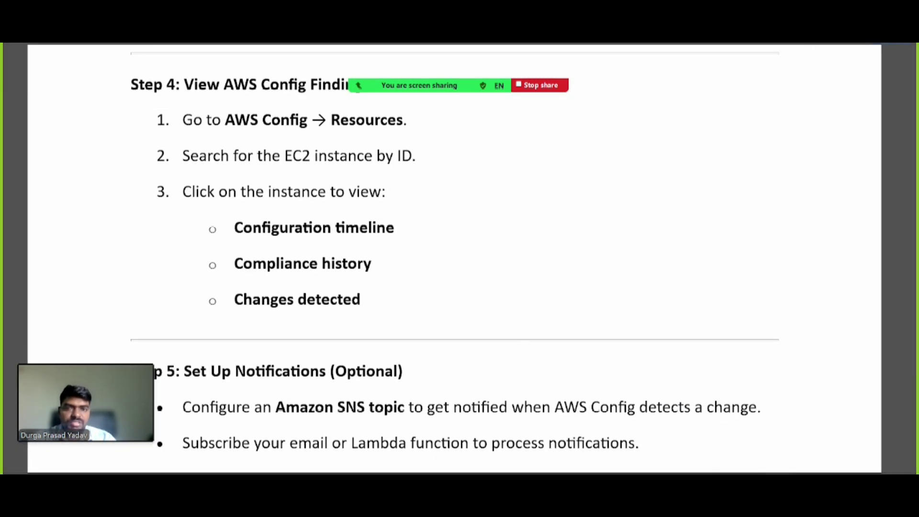
pyautogui.hotkey('alt', 'Tab')
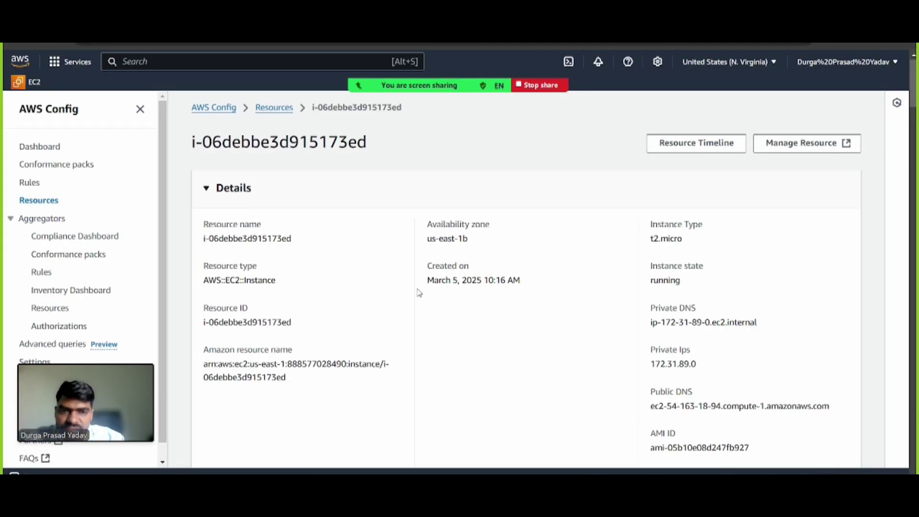
# - Check the instance's tags and the rules applied to it below the configuration JSON
pyautogui.scroll(-15, 419, 293)
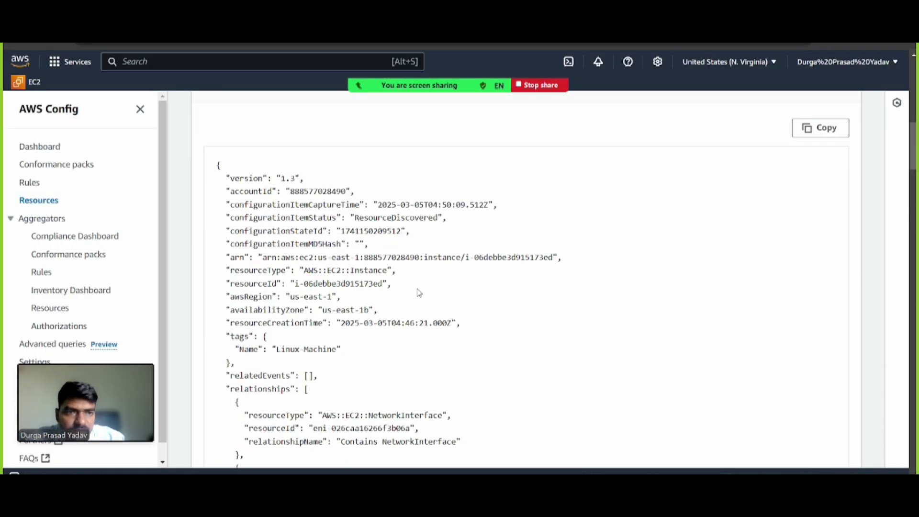
pyautogui.scroll(-20, 419, 293)
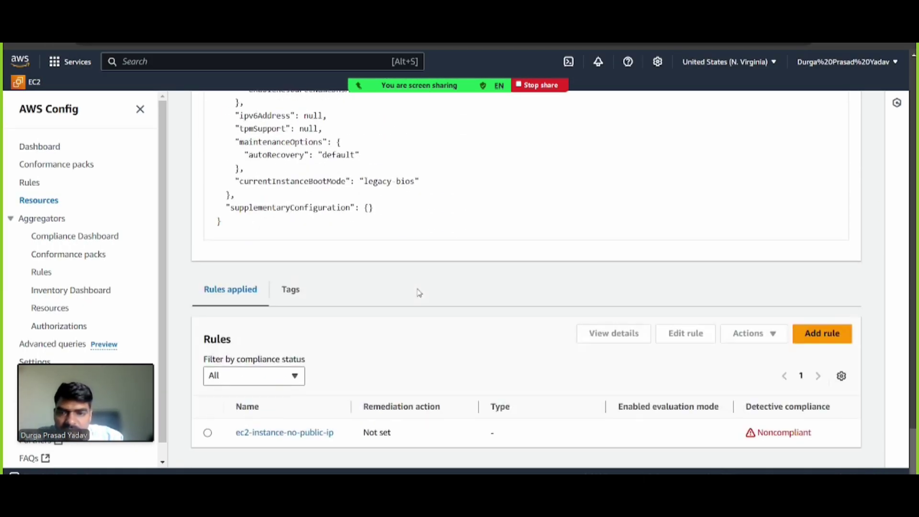
pyautogui.click(290, 292)
pyautogui.click(230, 337)
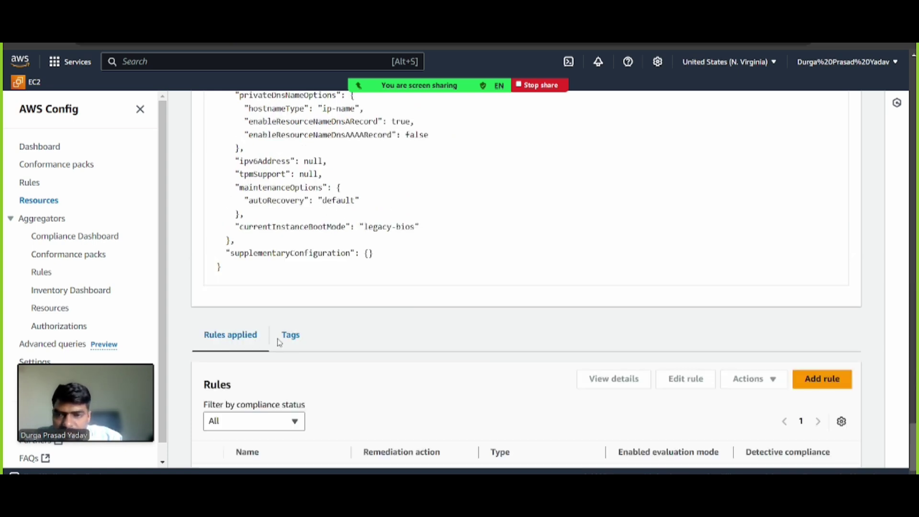
pyautogui.scroll(-1, 349, 382)
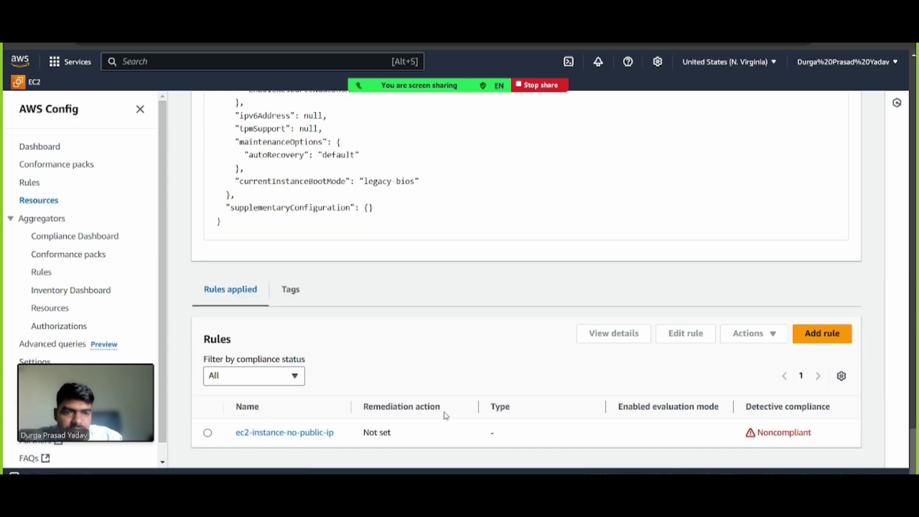
# - Open the resource timeline of the EC2 instance from its details page
pyautogui.scroll(20, 701, 259)
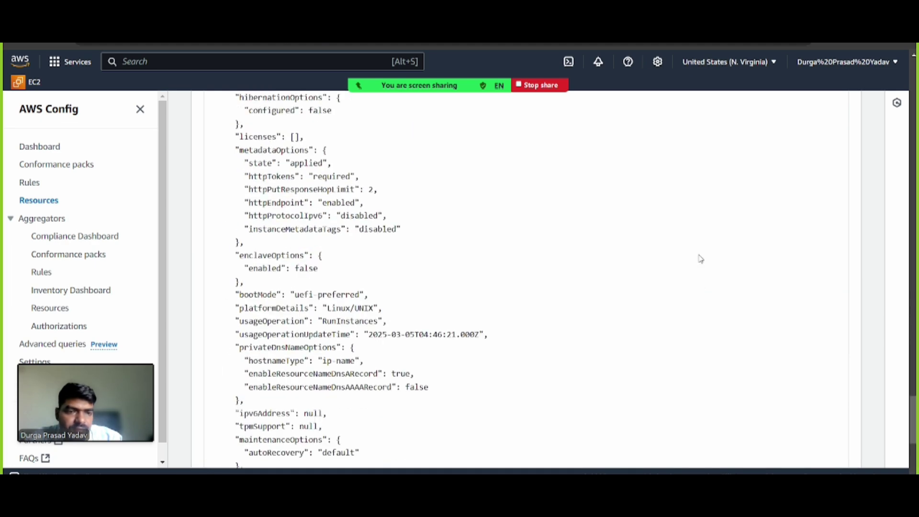
pyautogui.scroll(10, 701, 259)
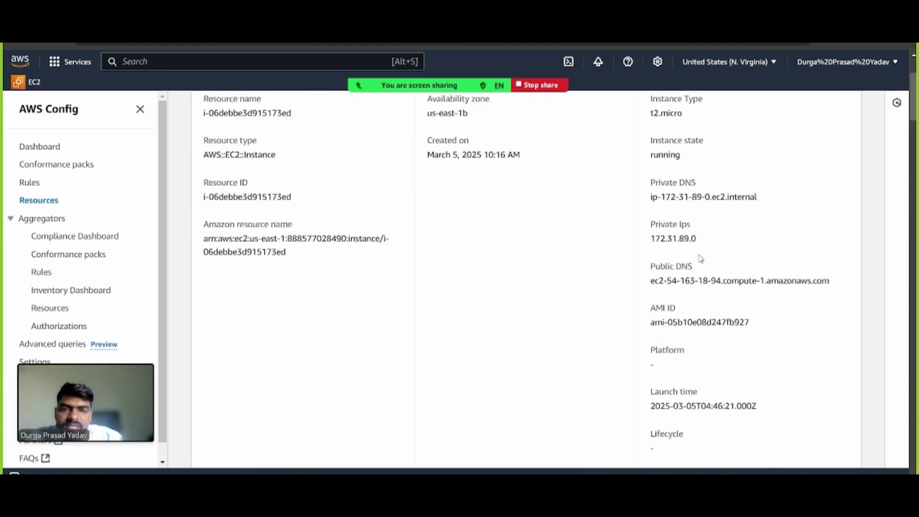
pyautogui.scroll(-7, 698, 259)
pyautogui.scroll(4, 621, 352)
pyautogui.scroll(5, 621, 352)
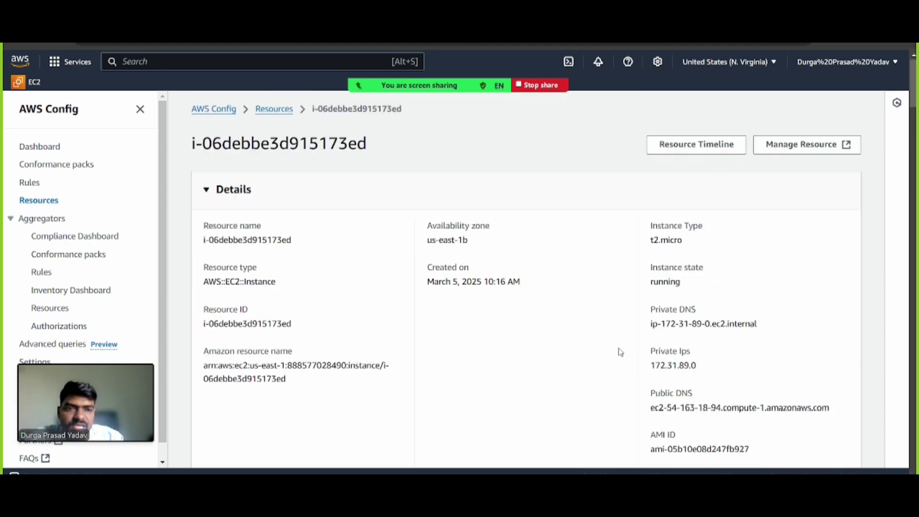
pyautogui.click(739, 147)
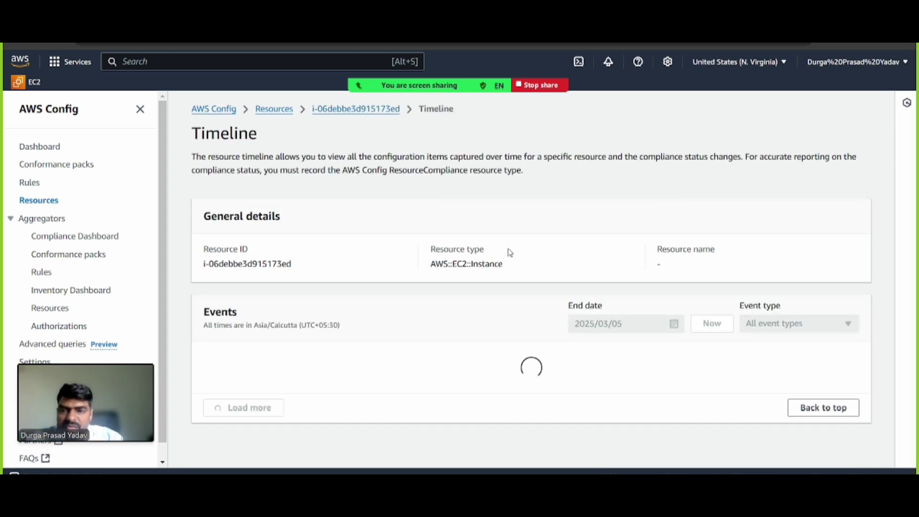
# - Inspect the 10:20:09 configuration change and the relationships in its full record, and return to the timeline's events
pyautogui.scroll(-1, 397, 352)
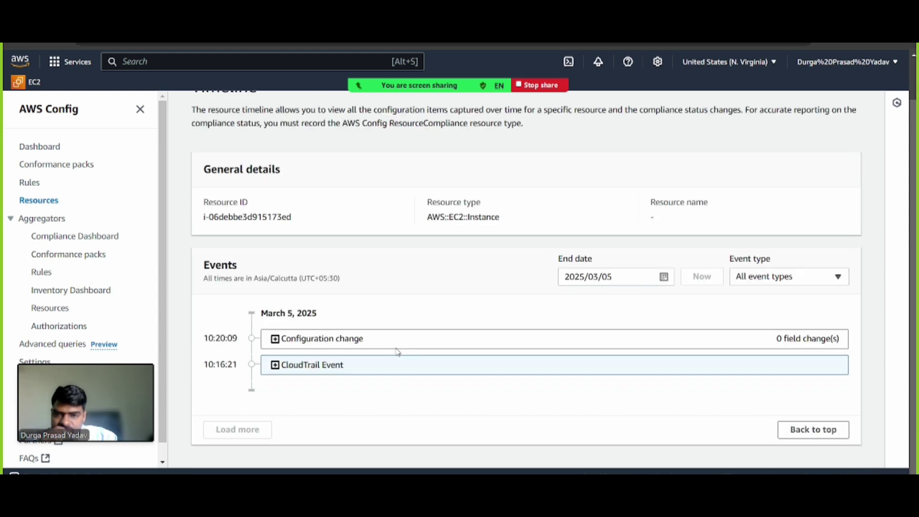
pyautogui.click(328, 341)
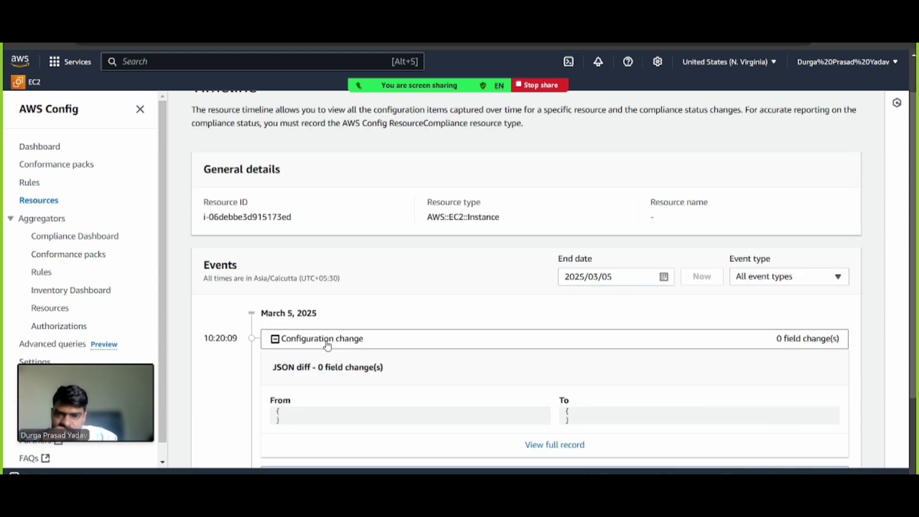
pyautogui.scroll(-2, 398, 369)
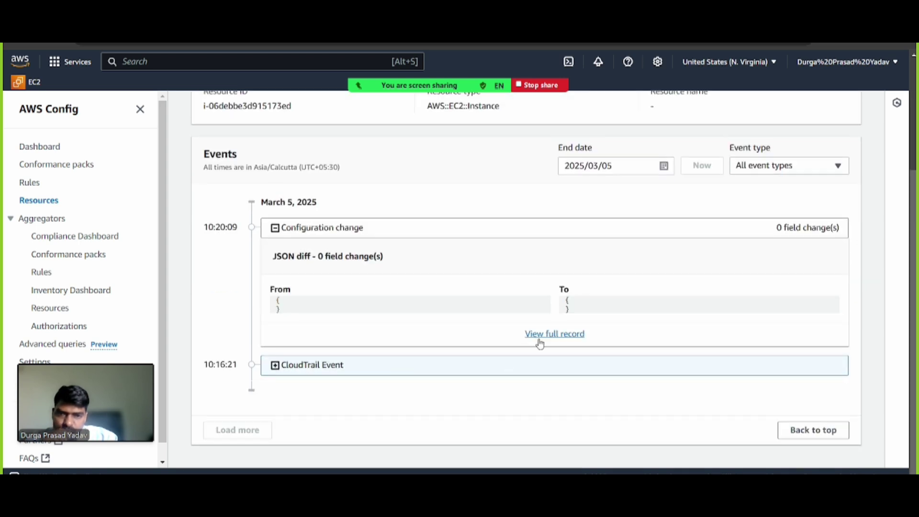
pyautogui.click(555, 335)
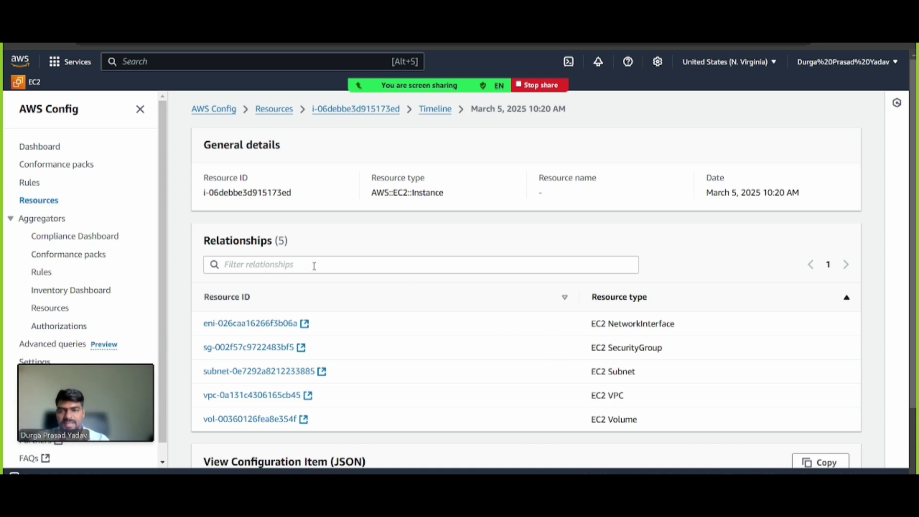
pyautogui.scroll(-2, 315, 266)
pyautogui.scroll(2, 316, 271)
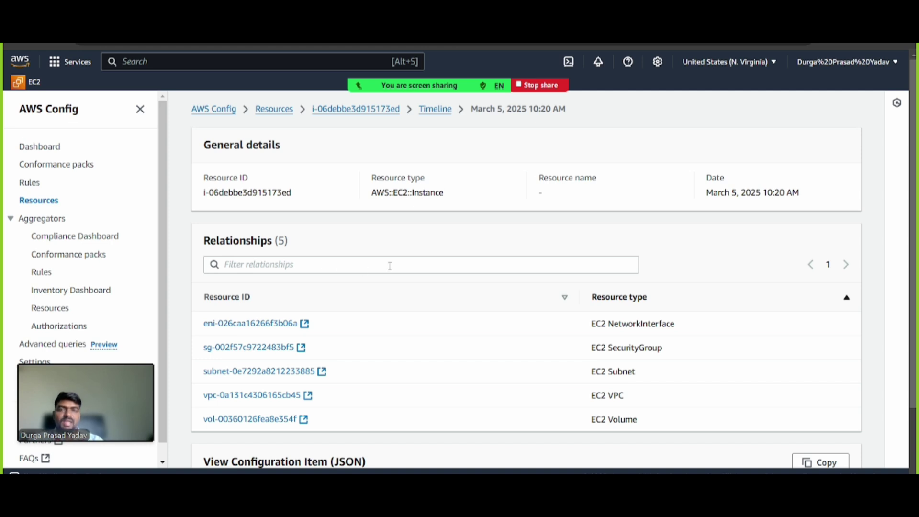
pyautogui.click(433, 110)
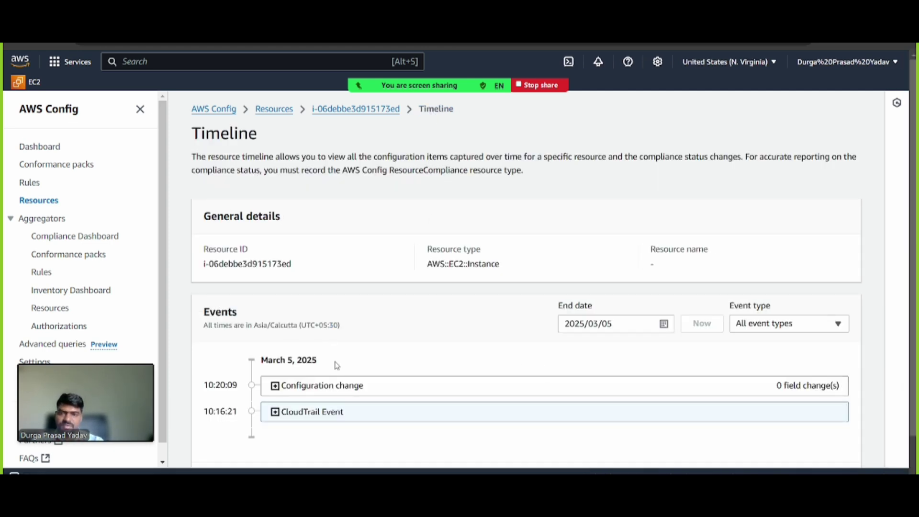
pyautogui.scroll(-1, 336, 364)
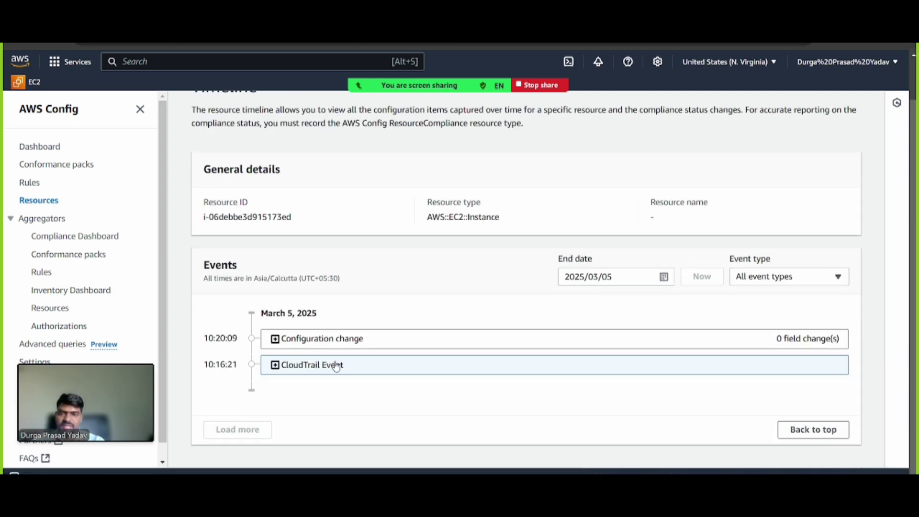
# - Expand the 10:16:21 CloudTrail event in the instance's timeline and inspect its event time, user name and event name
pyautogui.click(300, 366)
pyautogui.scroll(-1, 361, 404)
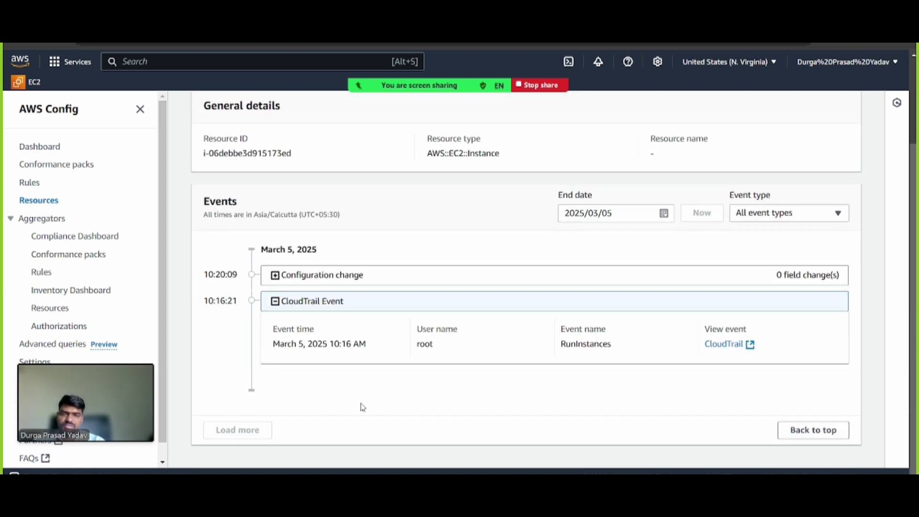
pyautogui.scroll(2, 397, 352)
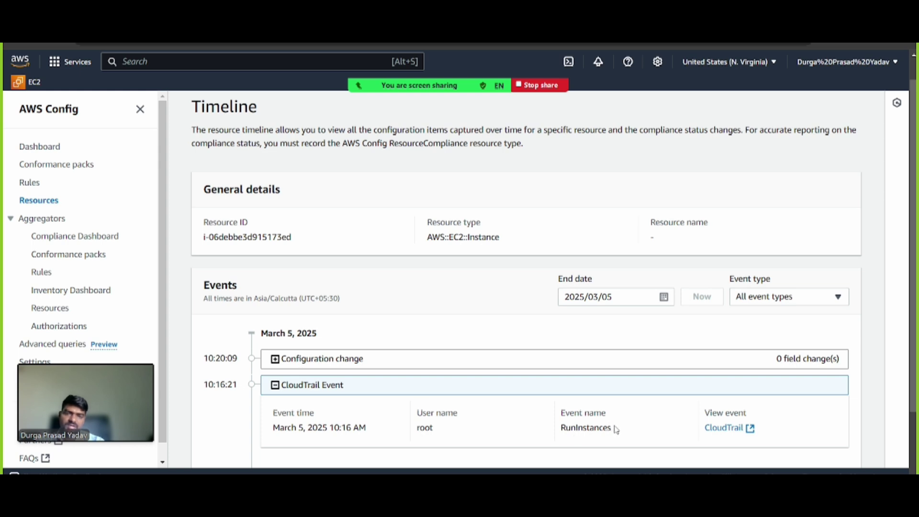
pyautogui.moveTo(616, 429); pyautogui.dragTo(559, 414)
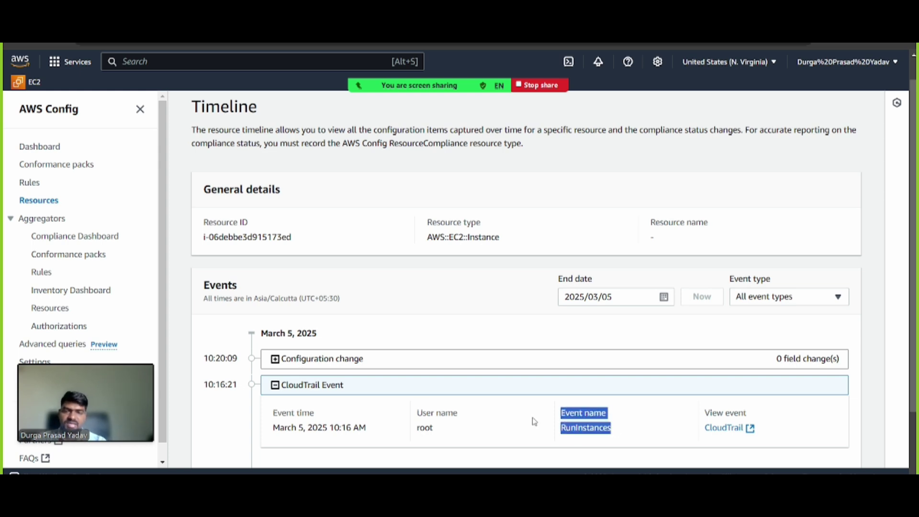
# - Open the full record of the 10:20:09 configuration change and follow its relationship to the EC2 security group
pyautogui.click(351, 366)
pyautogui.scroll(-3, 401, 405)
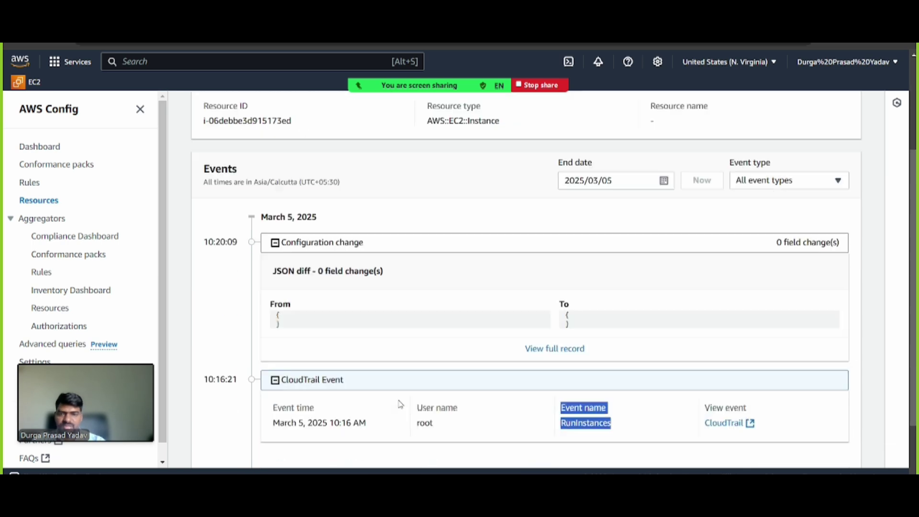
pyautogui.click(530, 317)
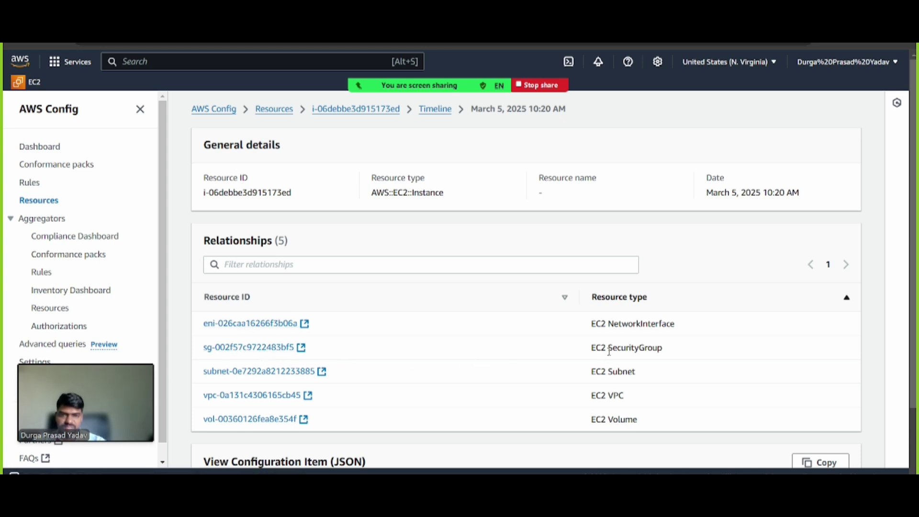
pyautogui.click(269, 348)
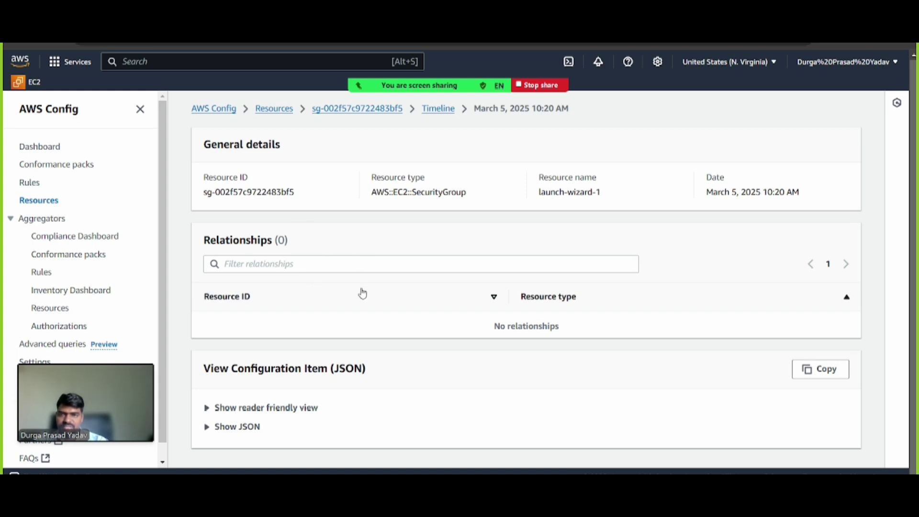
# - Examine the security group's configuration item in both the reader-friendly view and the raw JSON
pyautogui.click(218, 412)
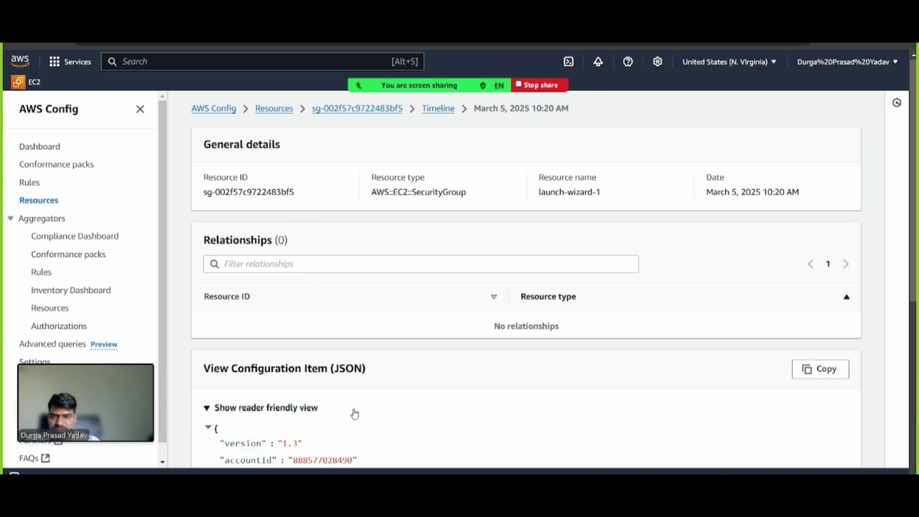
pyautogui.scroll(-4, 353, 412)
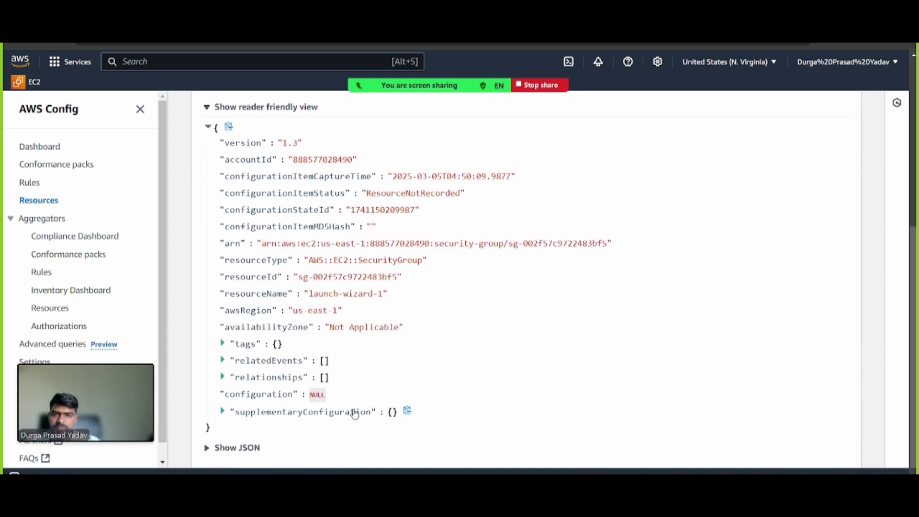
pyautogui.scroll(-1, 355, 415)
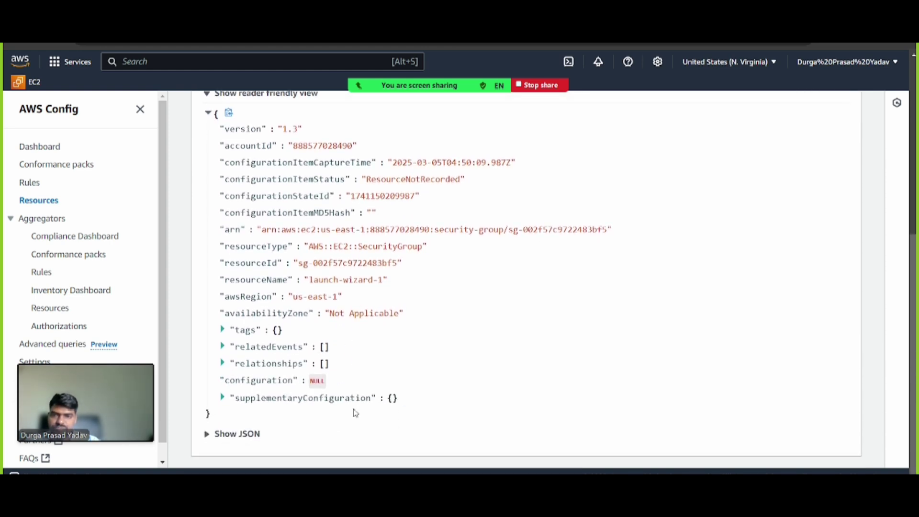
pyautogui.click(221, 437)
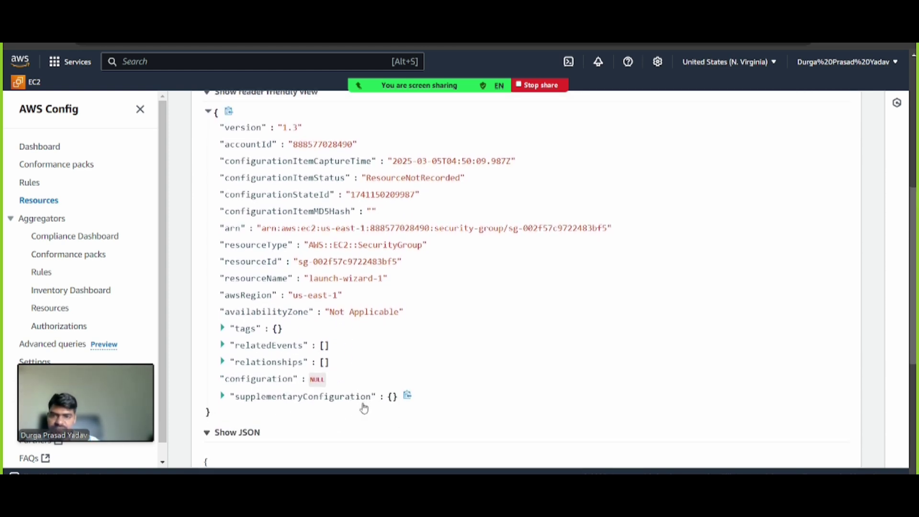
pyautogui.scroll(-5, 364, 409)
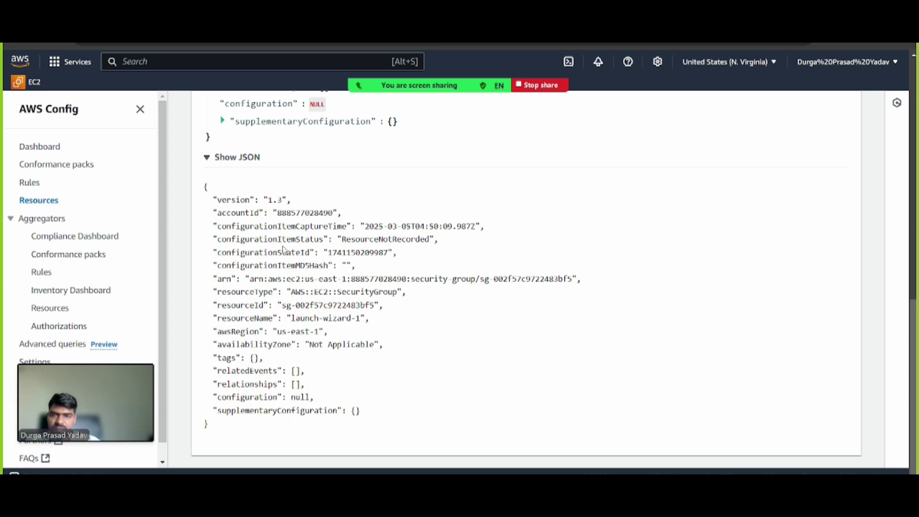
pyautogui.moveTo(292, 318); pyautogui.dragTo(335, 319)
pyautogui.moveTo(301, 292); pyautogui.dragTo(352, 344)
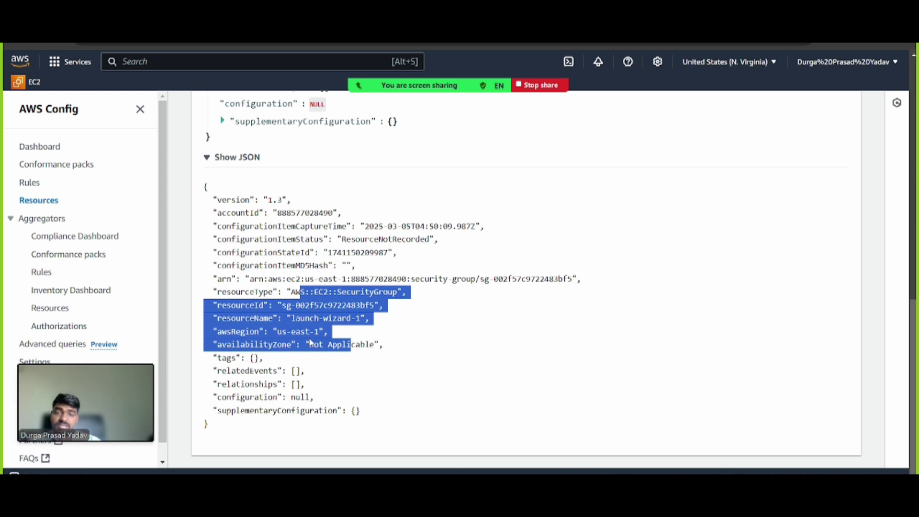
pyautogui.scroll(5, 360, 345)
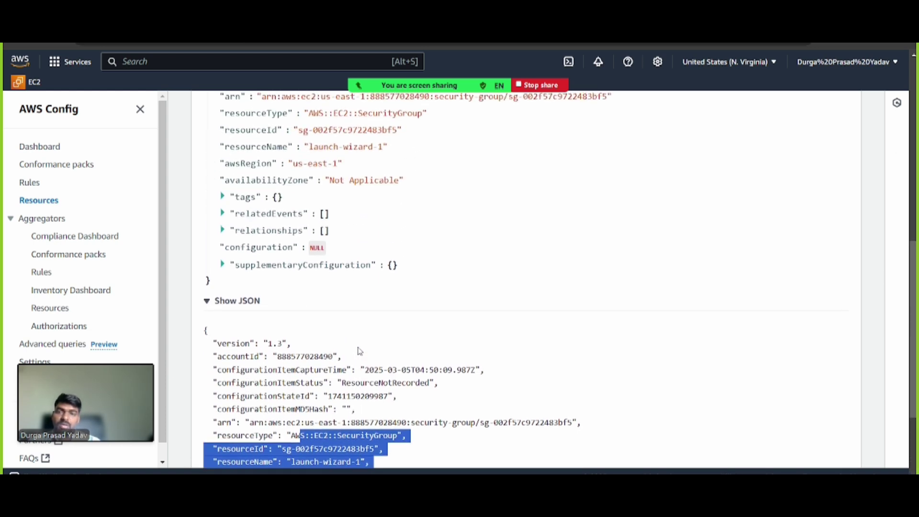
pyautogui.scroll(1, 359, 353)
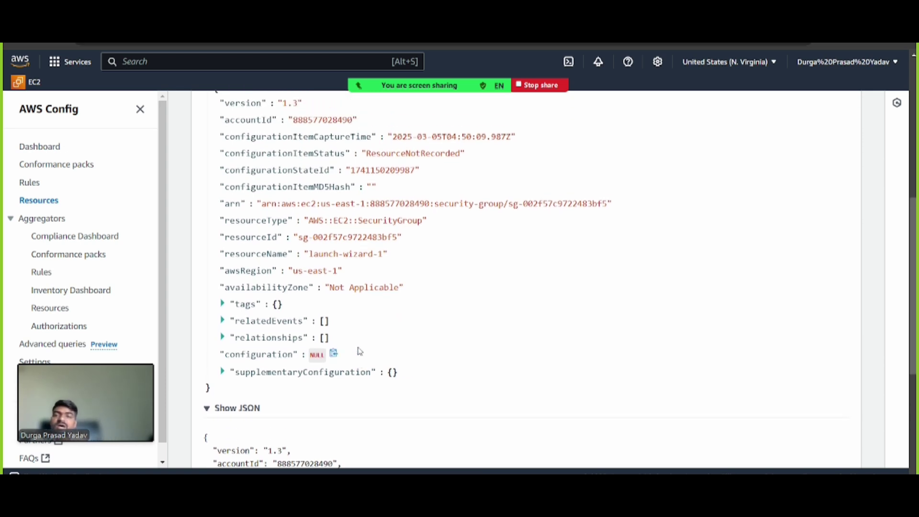
pyautogui.scroll(7, 360, 352)
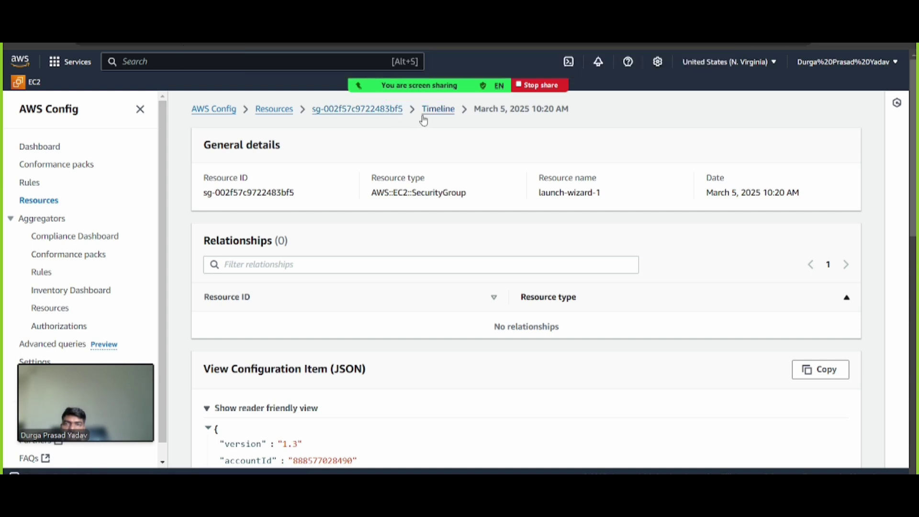
# - Check the security group's details page and applied rules in AWS Config, and view the group in the EC2 console
pyautogui.click(393, 115)
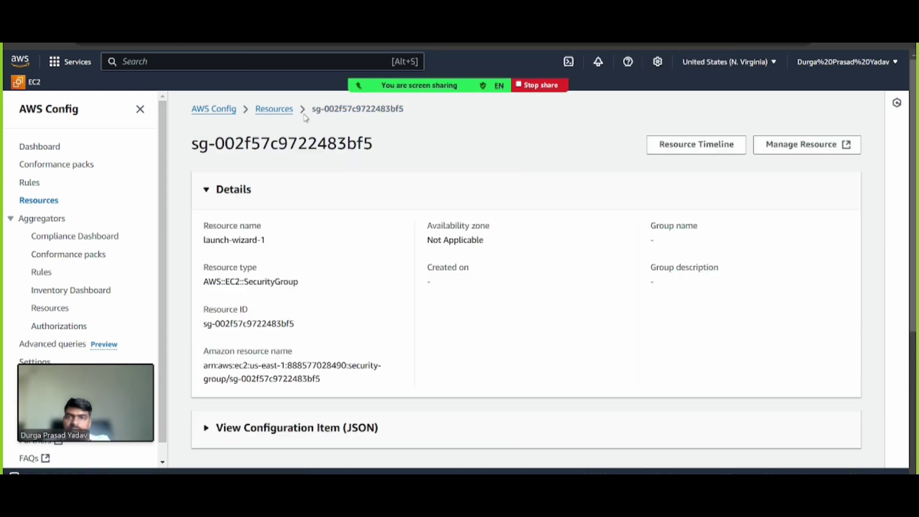
pyautogui.scroll(-5, 376, 283)
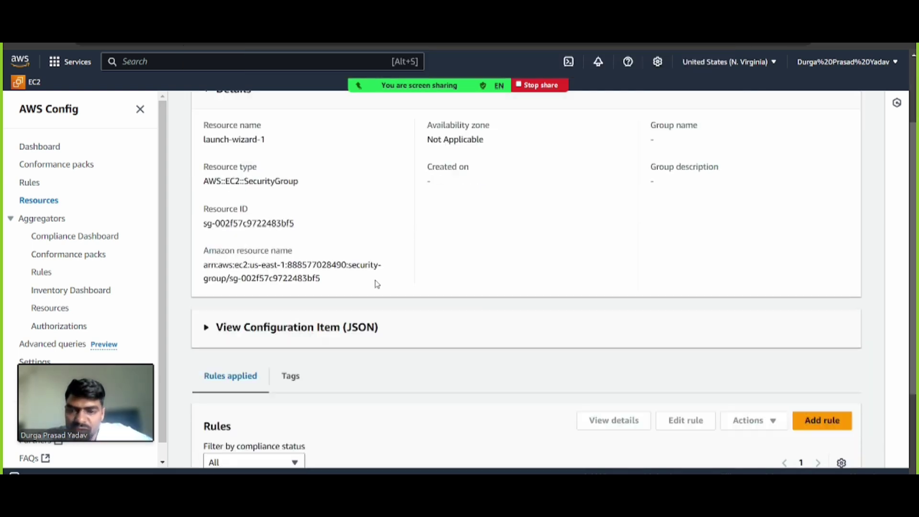
pyautogui.scroll(5, 377, 284)
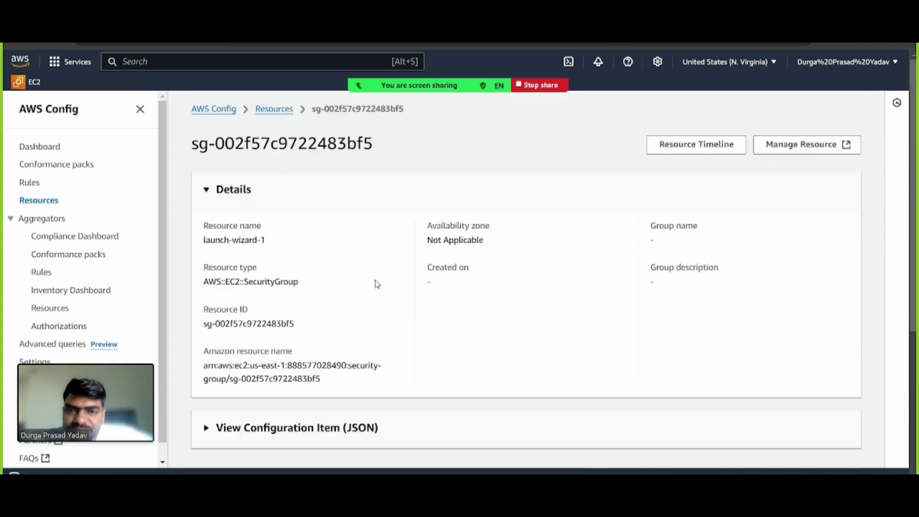
pyautogui.click(801, 150)
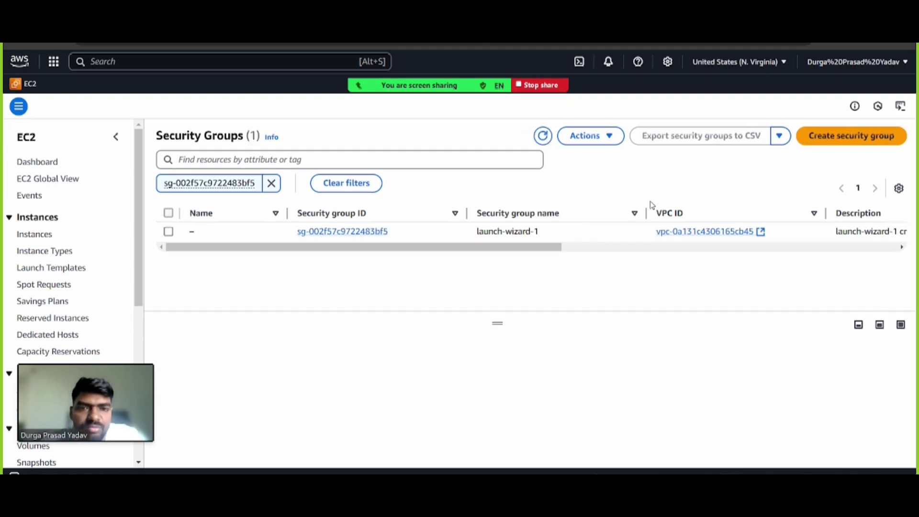
pyautogui.hotkey('ctrl', 'shift', 'Tab')
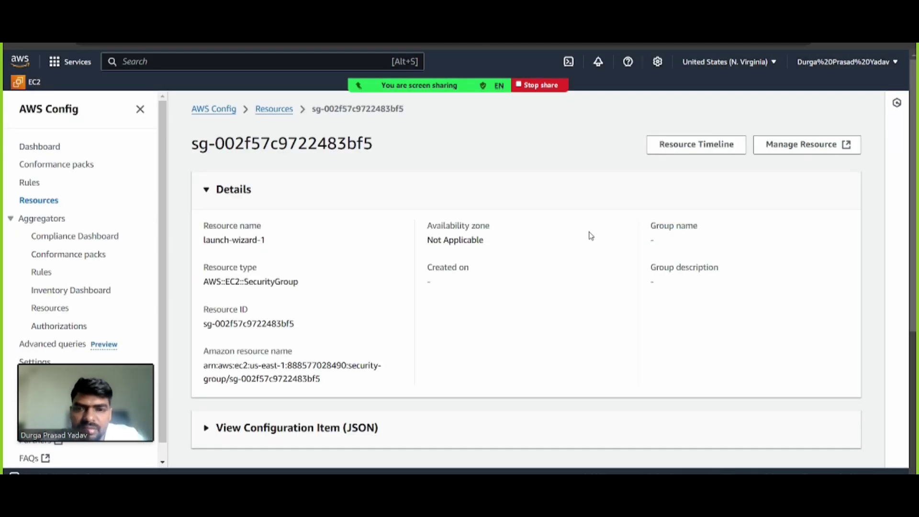
pyautogui.scroll(-5, 592, 235)
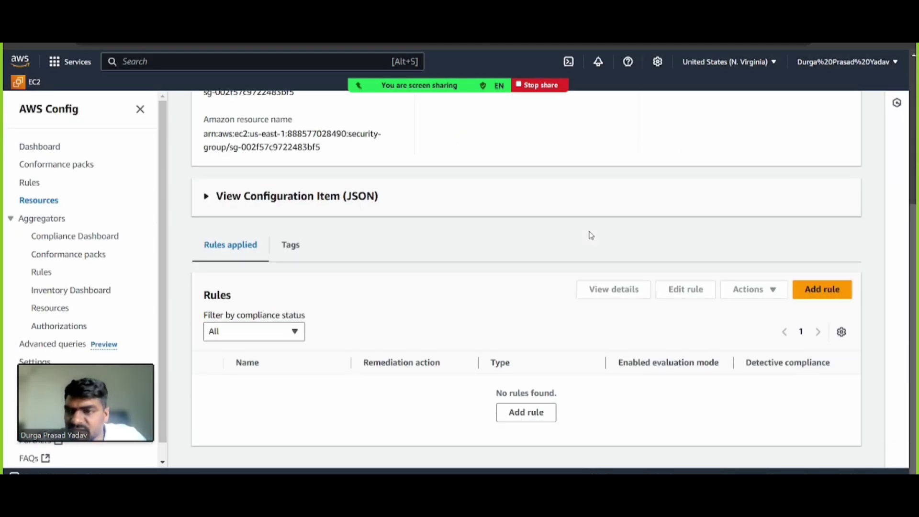
pyautogui.scroll(5, 592, 235)
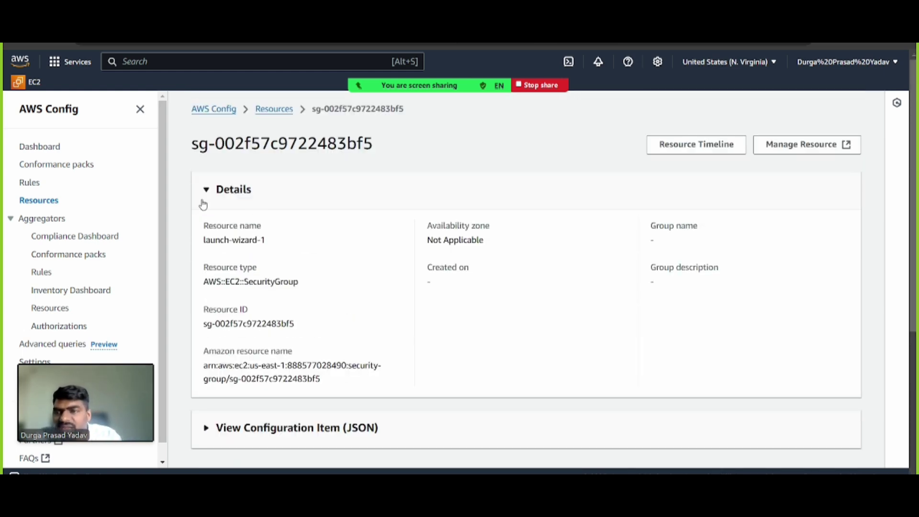
# - Review the compliance status, noncompliant rules, resource inventory and usage and success metrics on the AWS Config dashboard
pyautogui.click(40, 147)
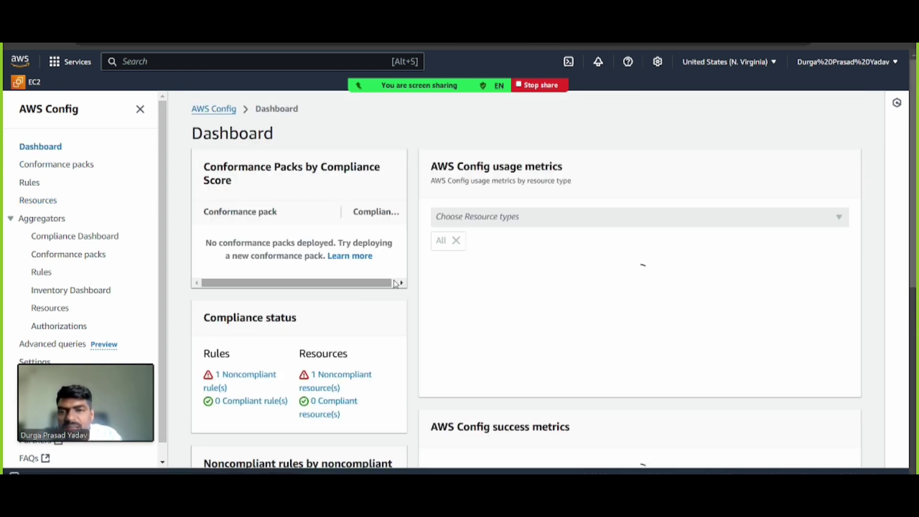
pyautogui.scroll(-7, 400, 386)
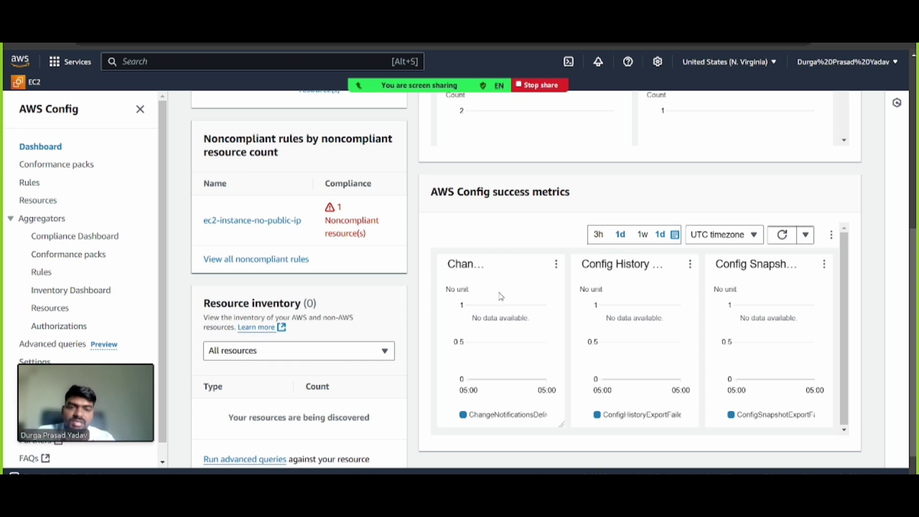
pyautogui.scroll(-1, 489, 269)
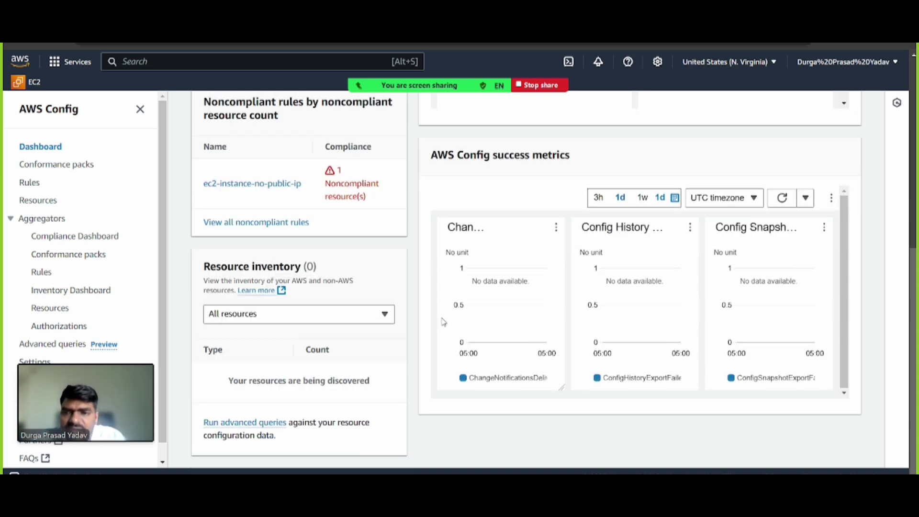
pyautogui.scroll(-1, 71, 253)
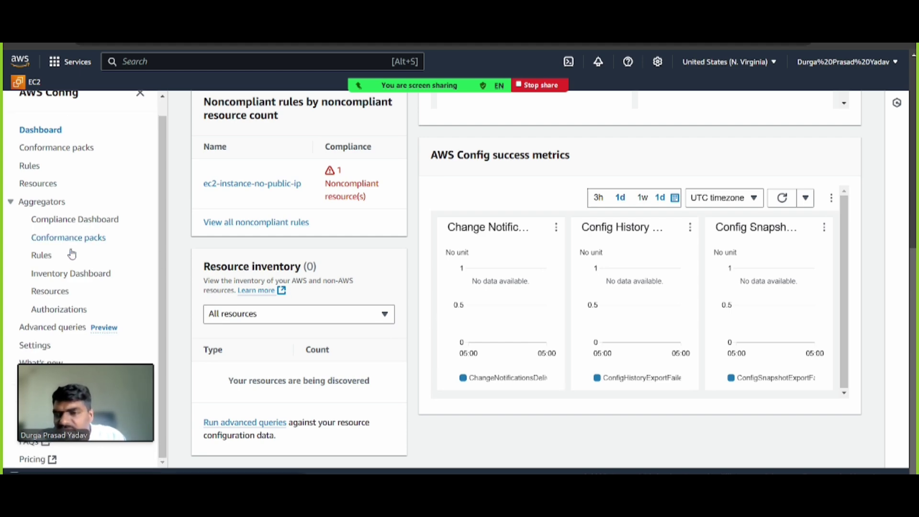
pyautogui.moveTo(57, 414); pyautogui.dragTo(805, 404)
pyautogui.scroll(8, 623, 252)
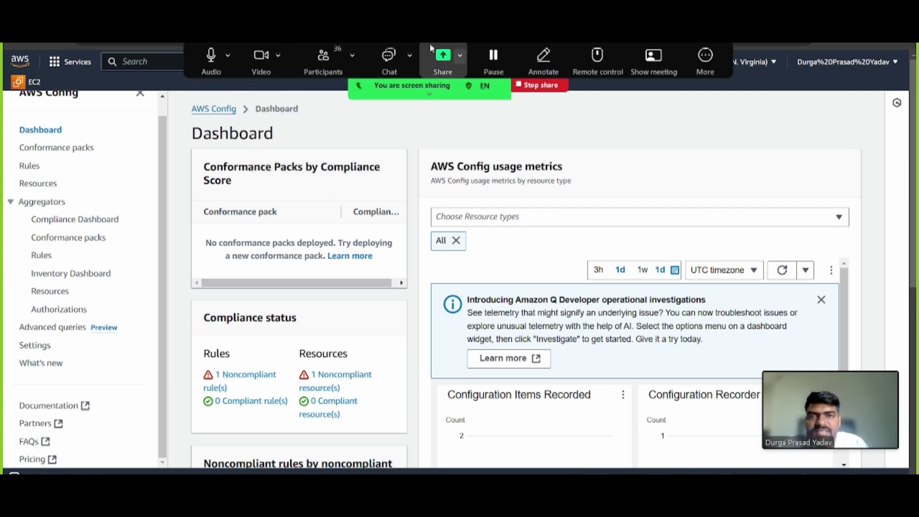
# - Switch to the EC2 console, list the instances and select Linux-Machine
pyautogui.click(431, 44)
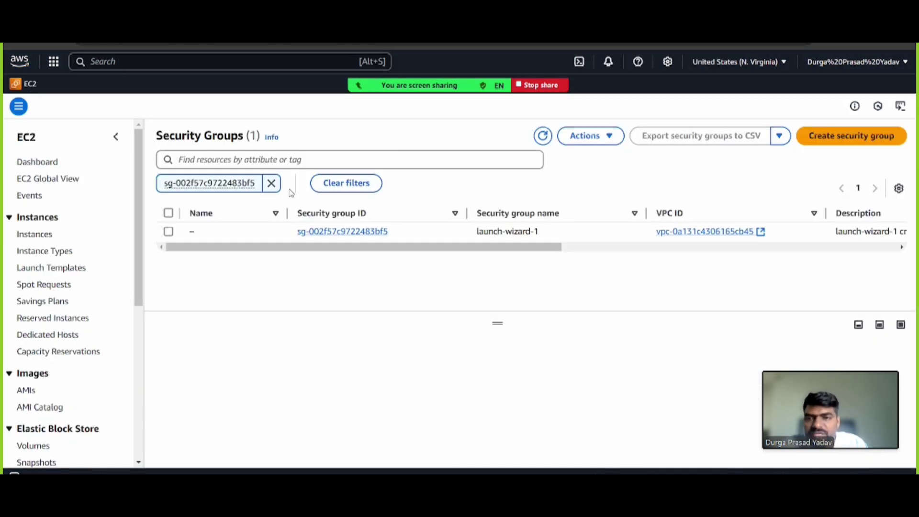
pyautogui.click(49, 235)
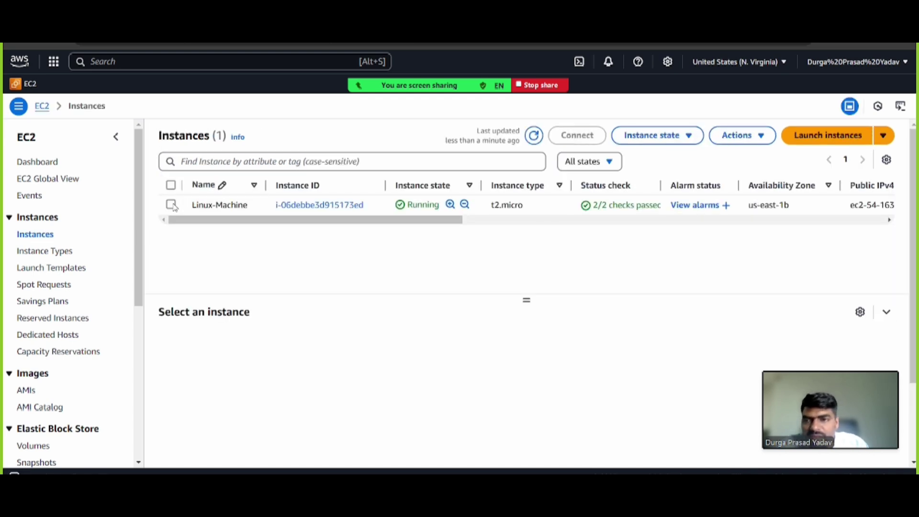
pyautogui.click(172, 206)
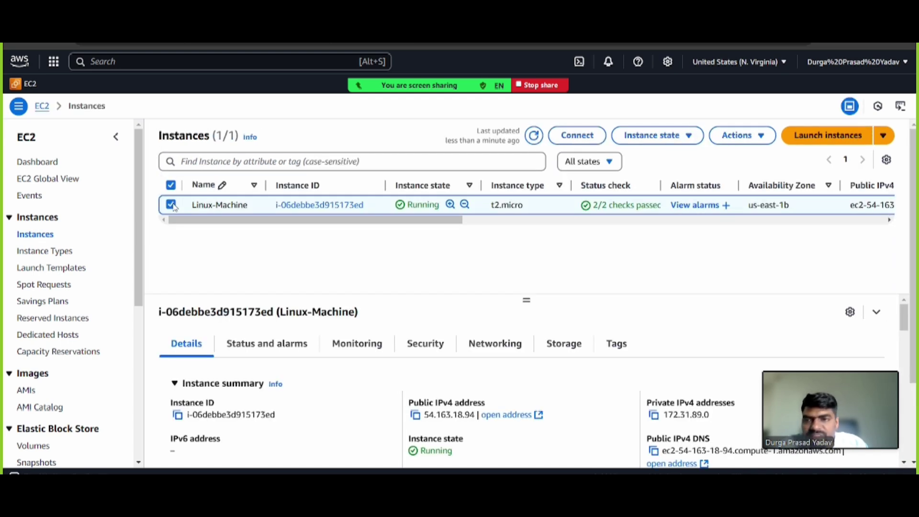
# - Look at the Manage IP addresses settings of Linux-Machine and return to the instances list
pyautogui.click(743, 135)
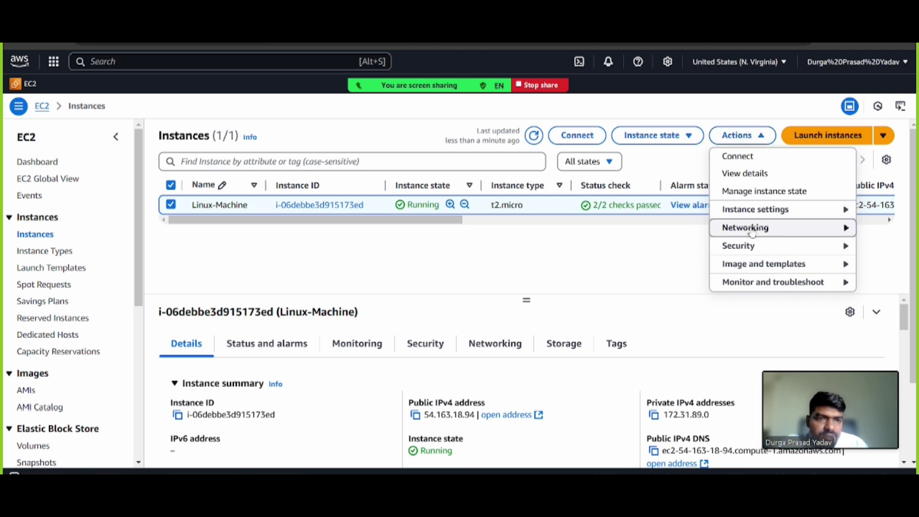
pyautogui.moveTo(753, 234)
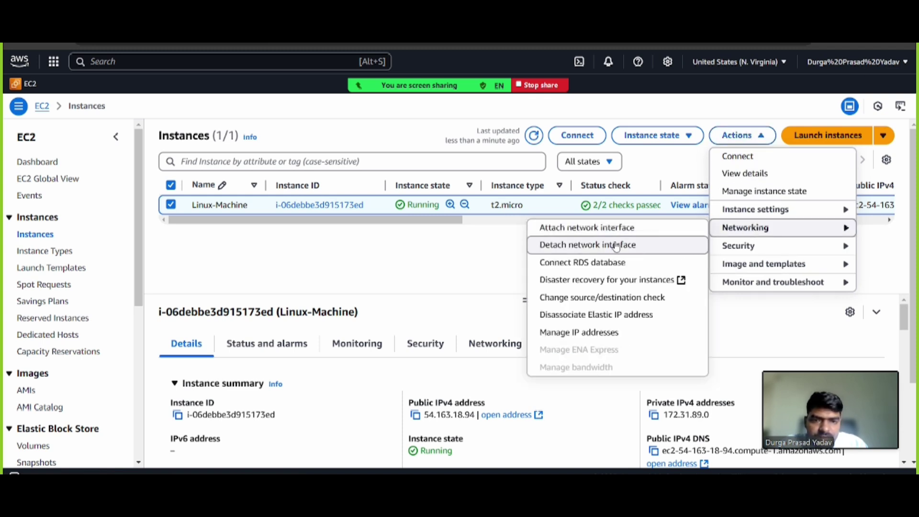
pyautogui.click(581, 332)
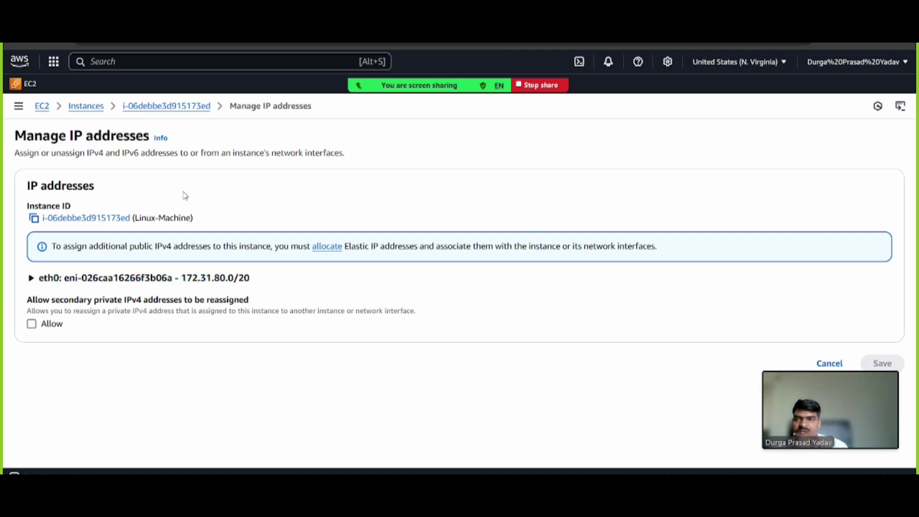
pyautogui.click(87, 107)
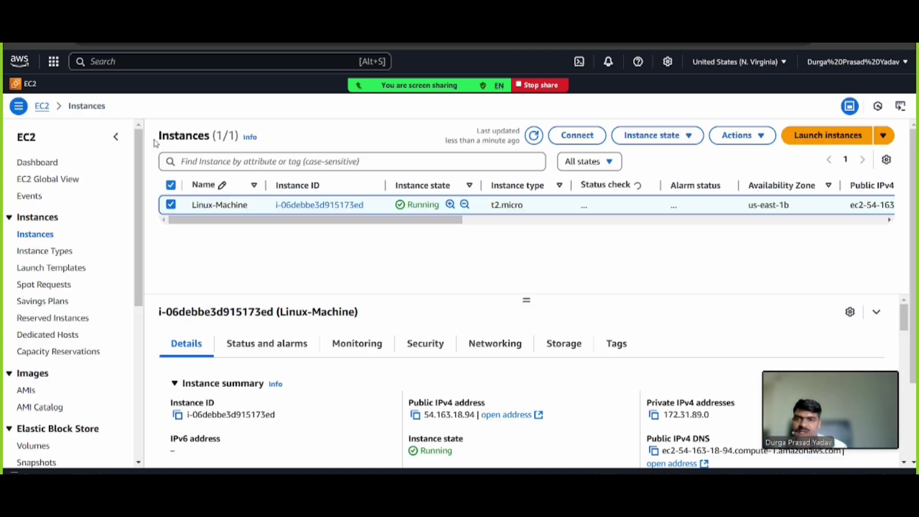
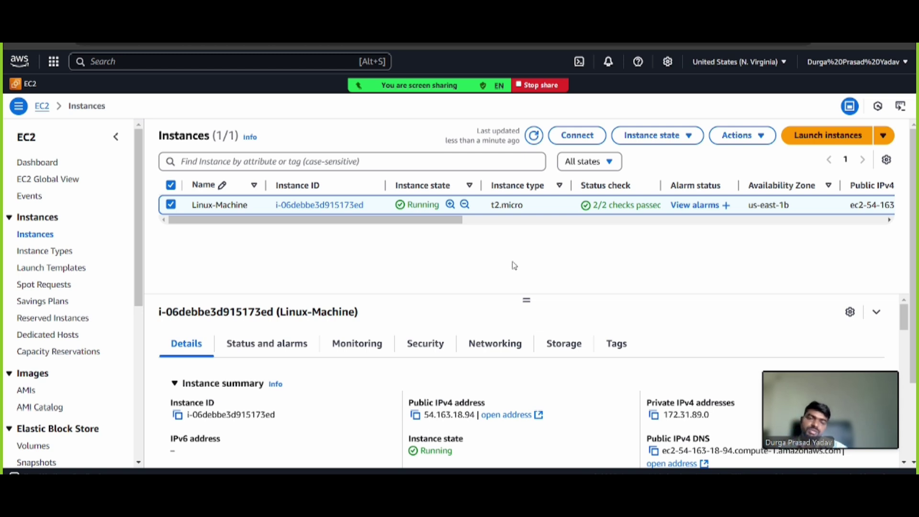
# - Stop the Linux-Machine instance and confirm the stop
pyautogui.scroll(-2, 515, 266)
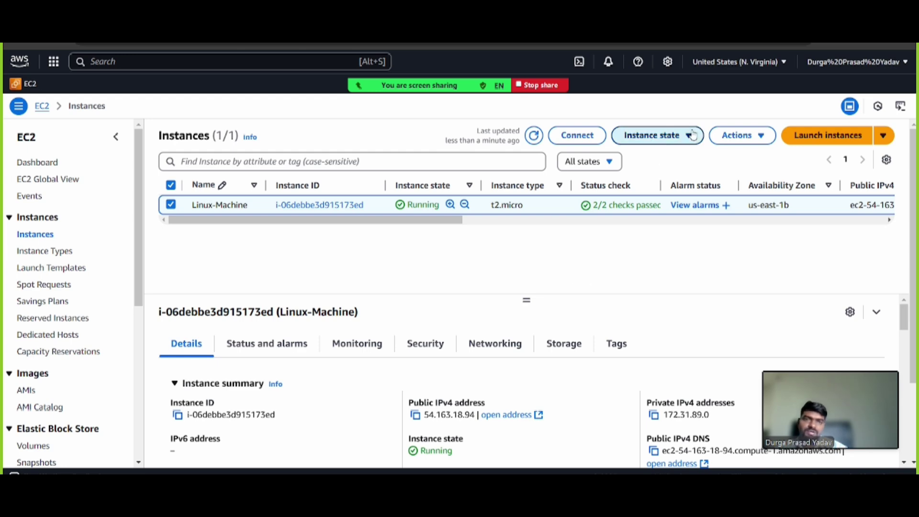
pyautogui.click(656, 136)
pyautogui.click(650, 158)
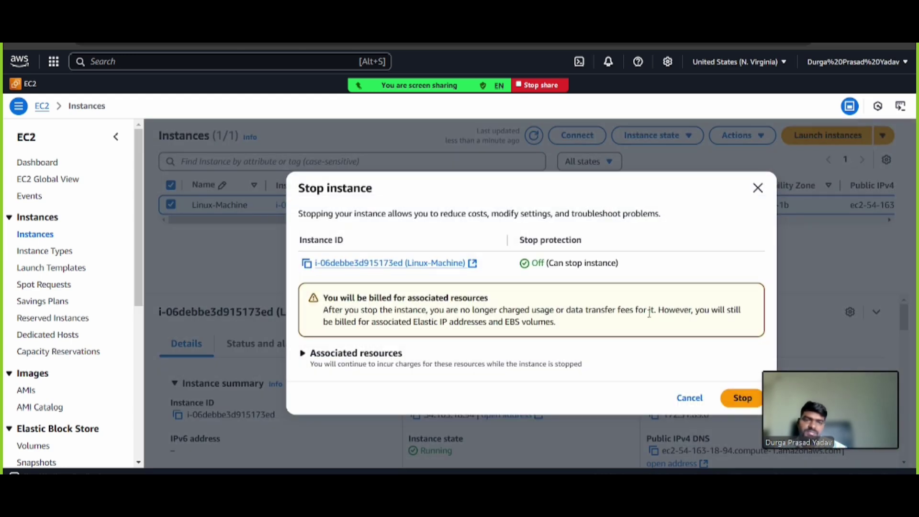
pyautogui.click(742, 398)
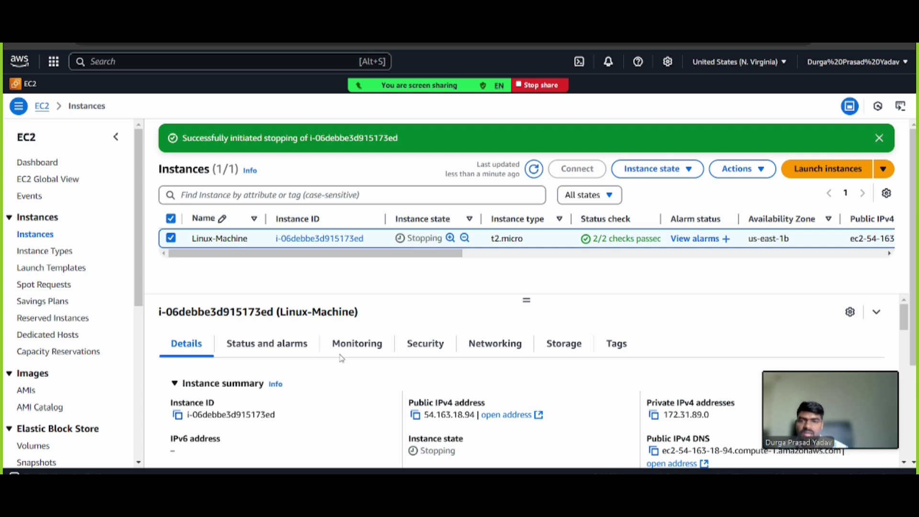
# - Review the networking details of Linux-Machine and open the subnet it belongs to
pyautogui.click(476, 345)
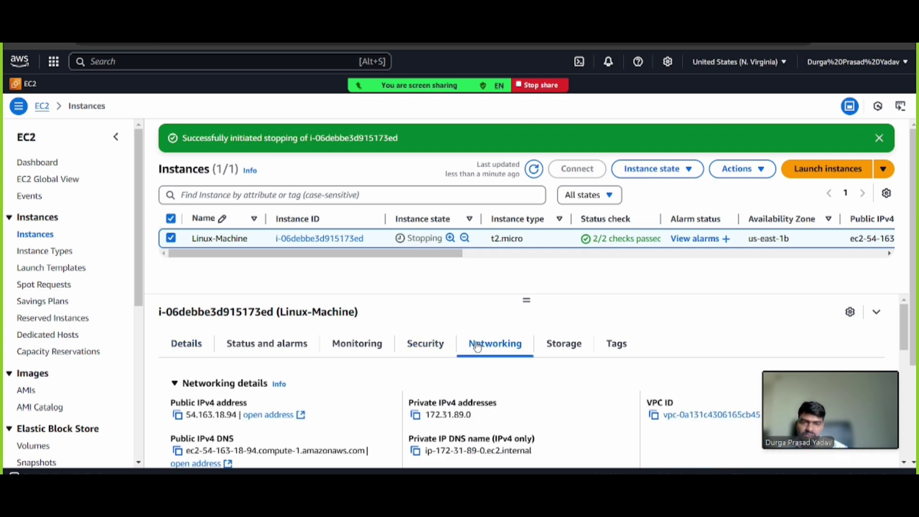
pyautogui.scroll(-2, 317, 383)
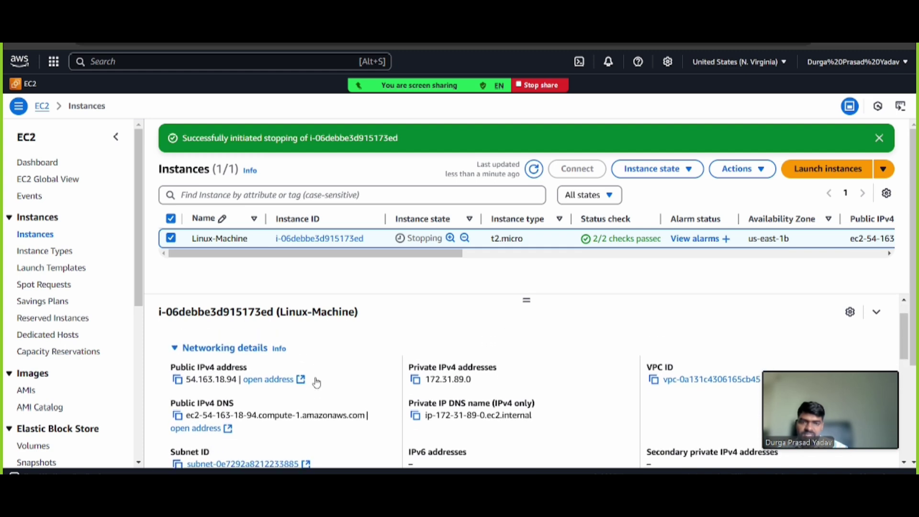
pyautogui.scroll(-1, 317, 383)
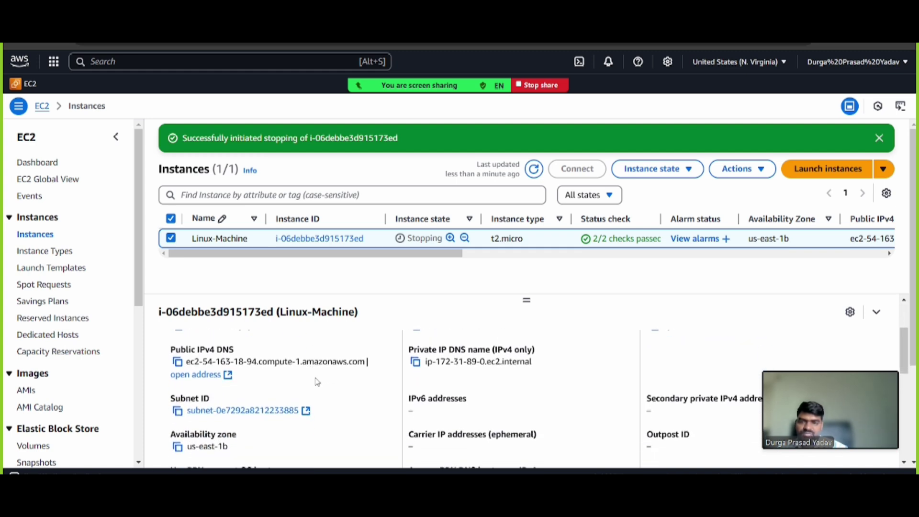
pyautogui.click(214, 411)
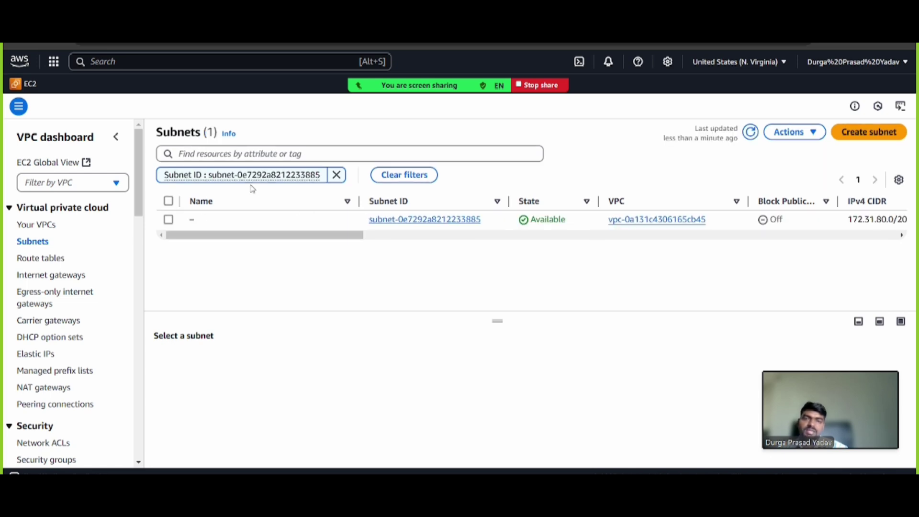
# - Edit the subnet's settings so that auto-assign public IPv4 address is disabled, and save them
pyautogui.click(168, 220)
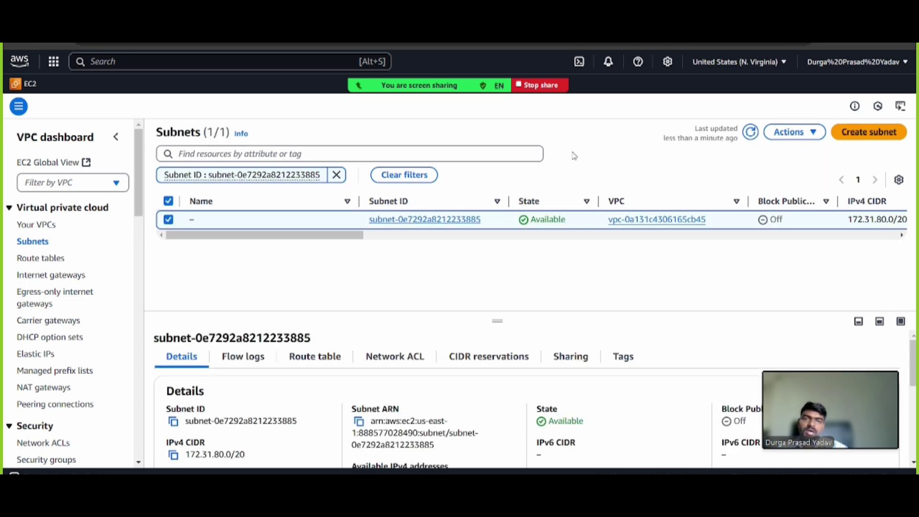
pyautogui.click(806, 133)
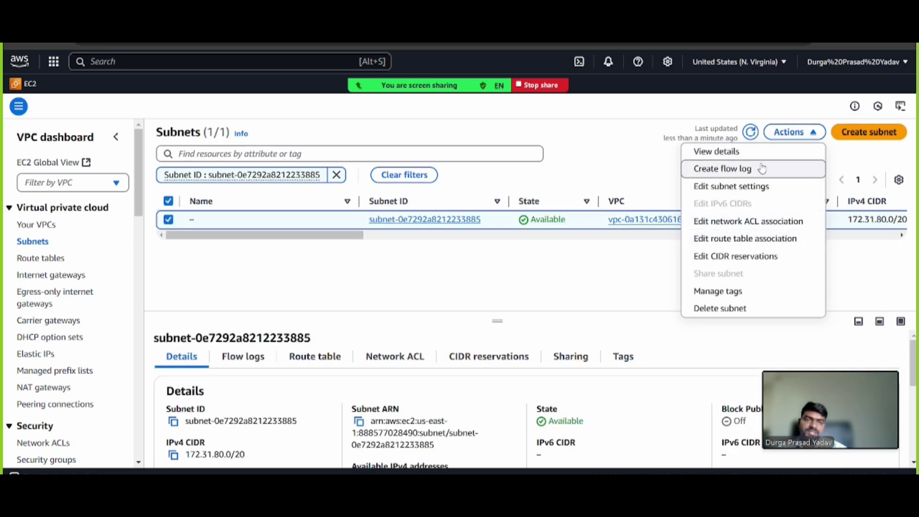
pyautogui.click(751, 186)
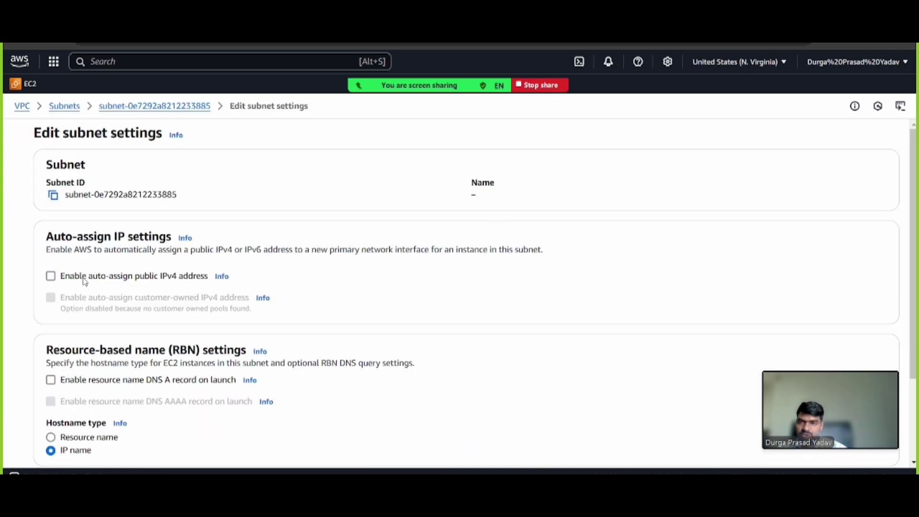
pyautogui.scroll(-2, 312, 299)
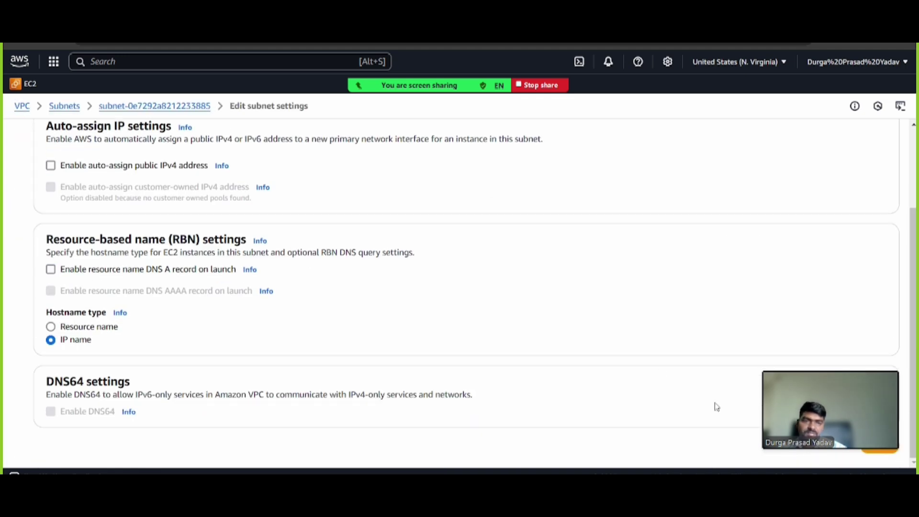
pyautogui.moveTo(809, 383); pyautogui.dragTo(610, 256)
pyautogui.click(879, 446)
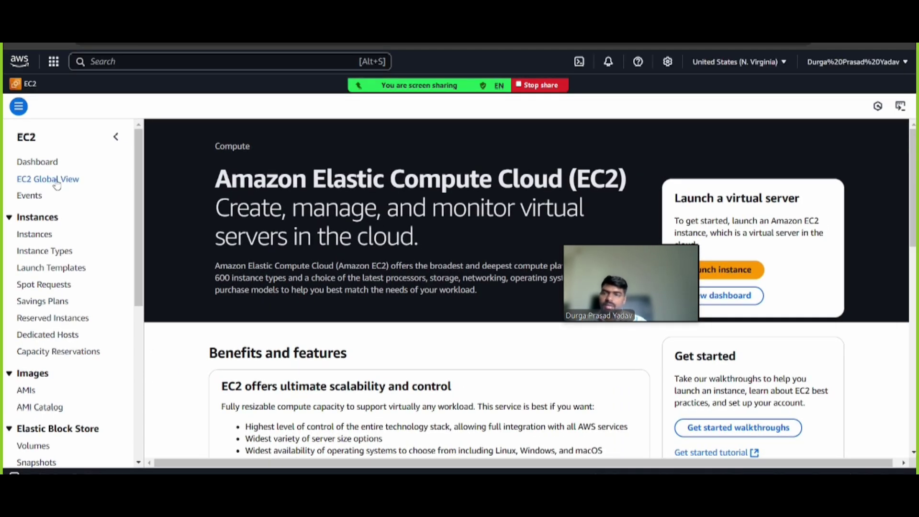
# - Start the Linux-Machine instance from the EC2 instances list and refresh its status
pyautogui.click(35, 234)
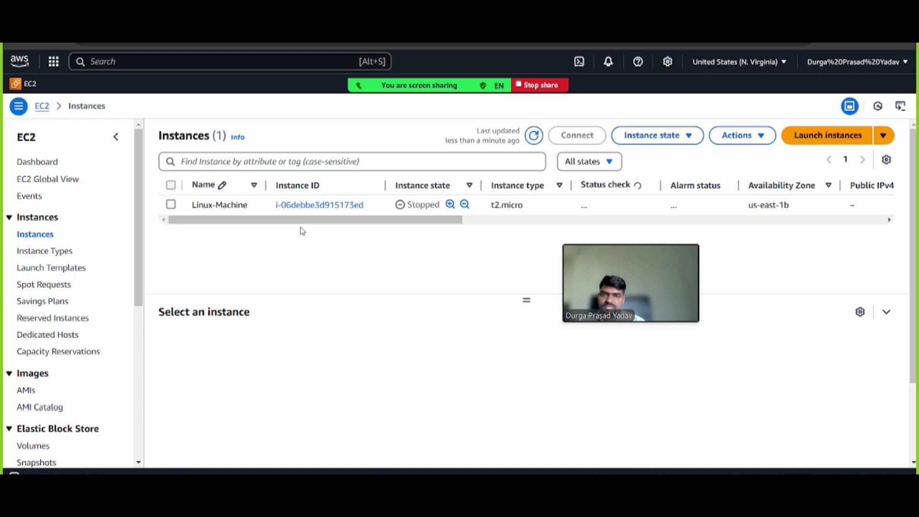
pyautogui.click(171, 205)
pyautogui.click(646, 142)
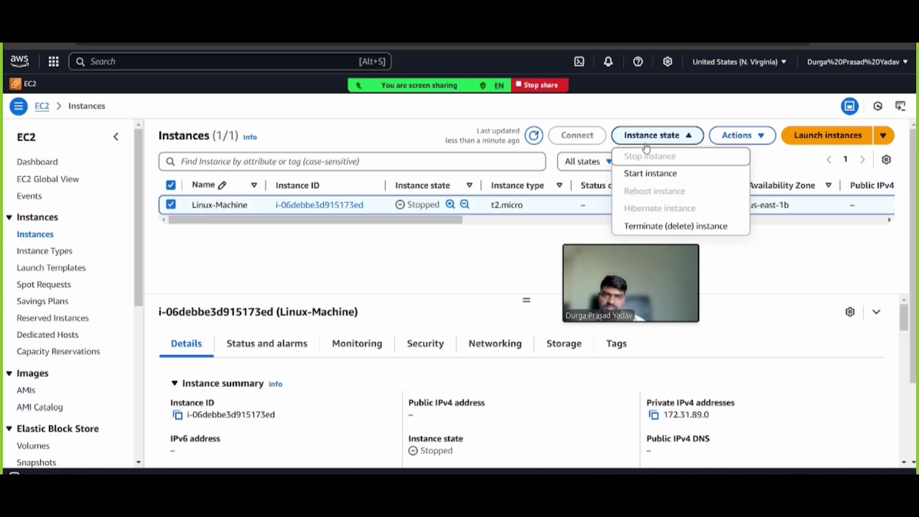
pyautogui.click(649, 176)
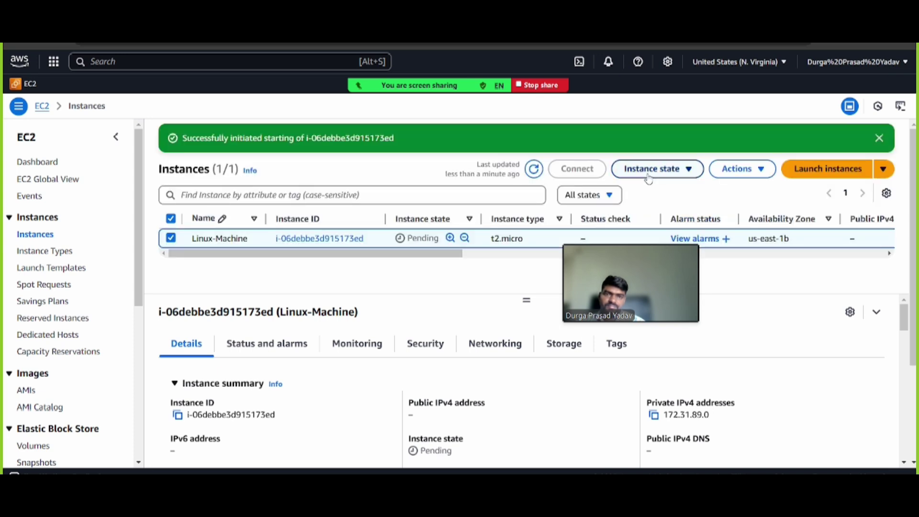
pyautogui.click(534, 170)
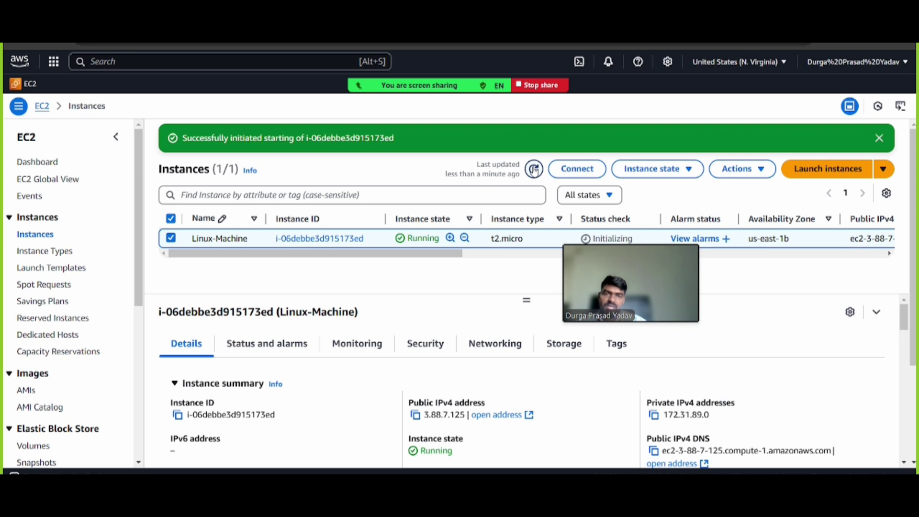
pyautogui.click(534, 170)
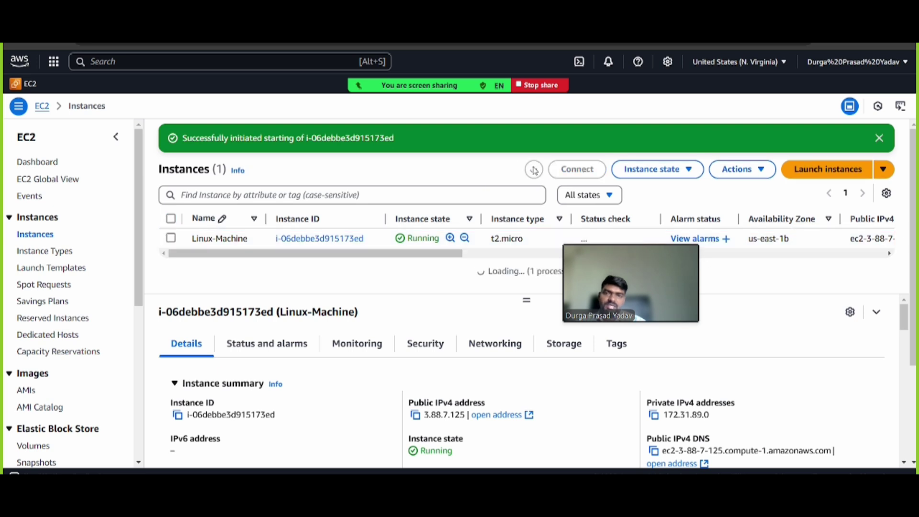
pyautogui.click(879, 140)
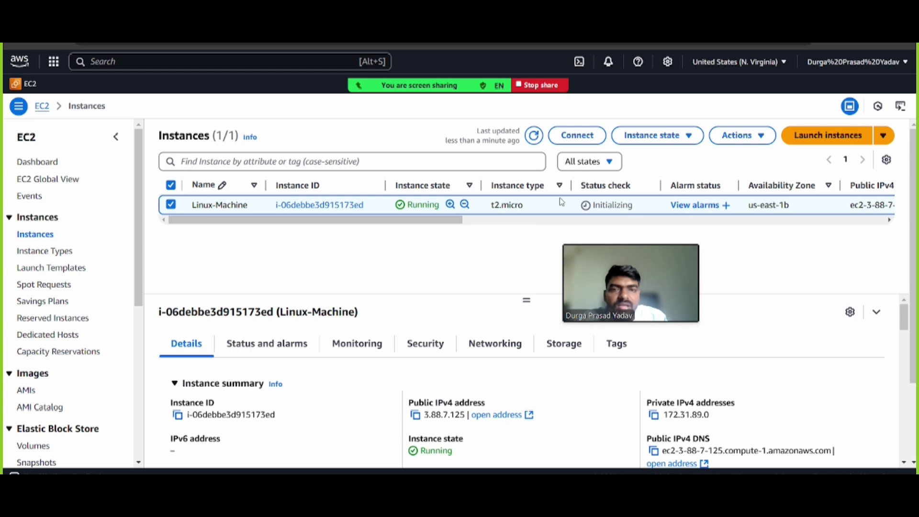
pyautogui.click(534, 134)
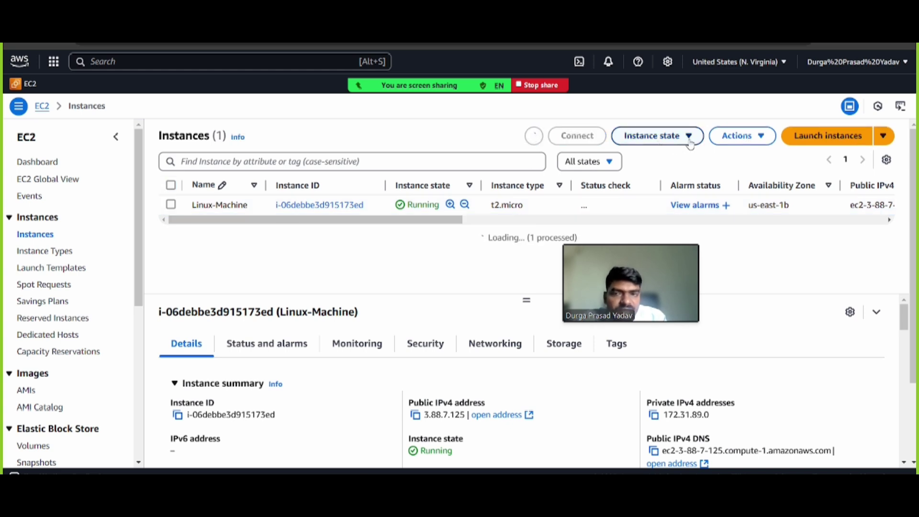
# - Try to disassociate the Elastic IP address from Linux-Machine, looking through its instance settings and networking actions
pyautogui.click(237, 206)
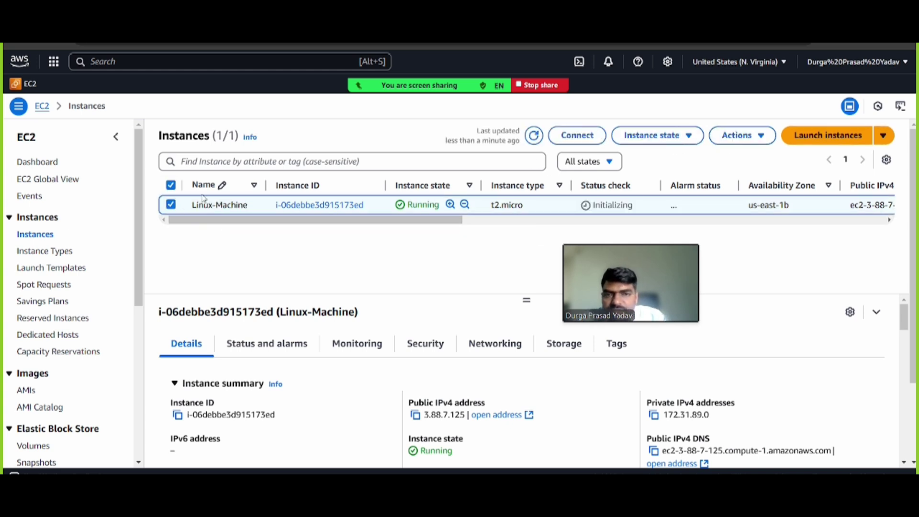
pyautogui.click(739, 138)
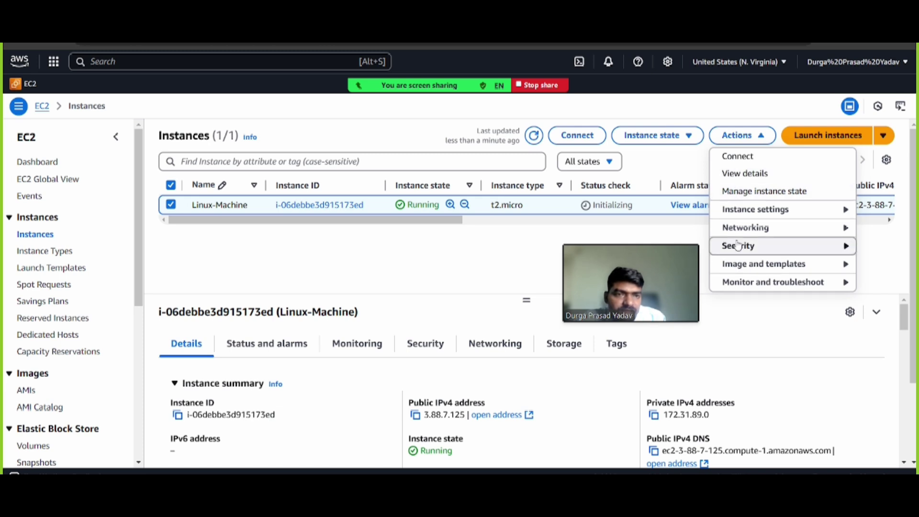
pyautogui.moveTo(738, 214)
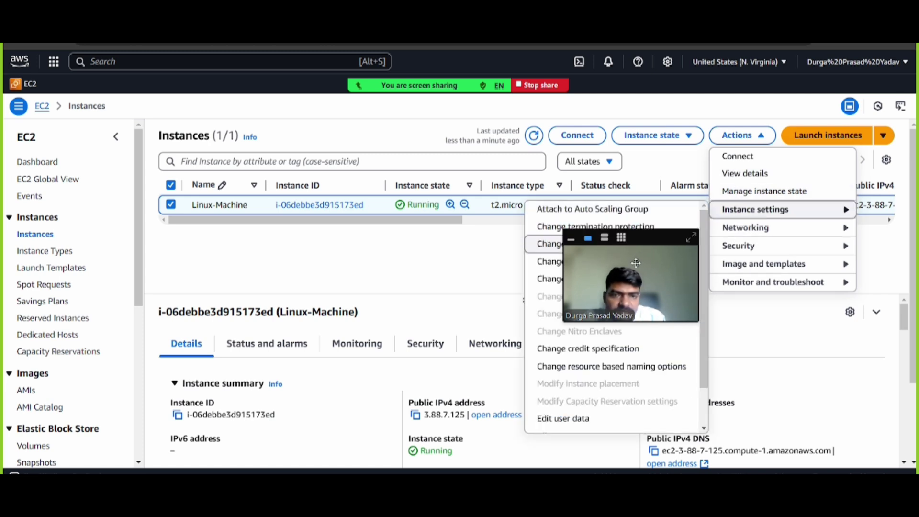
pyautogui.moveTo(664, 250); pyautogui.dragTo(377, 232)
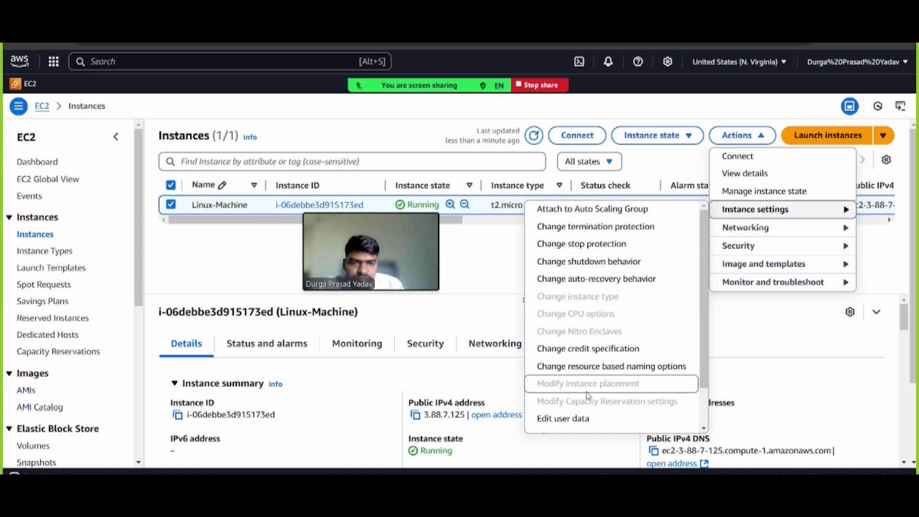
pyautogui.click(737, 229)
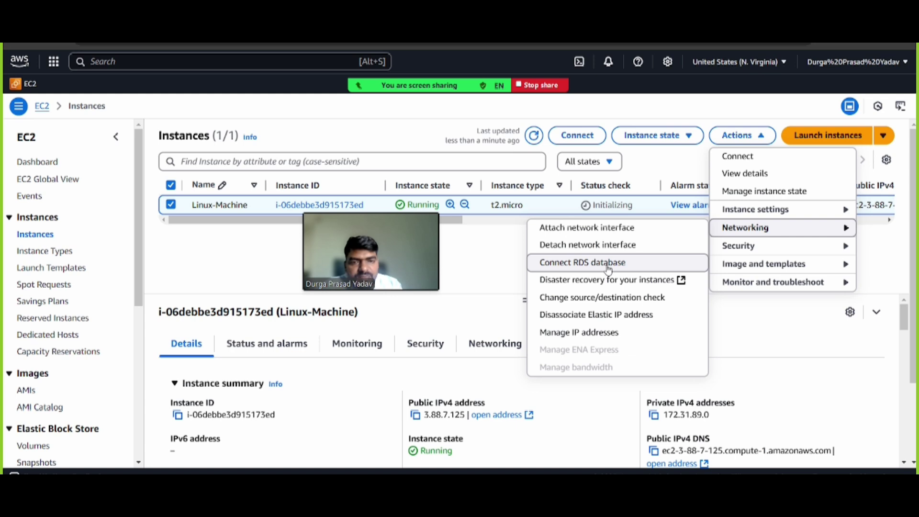
pyautogui.click(602, 320)
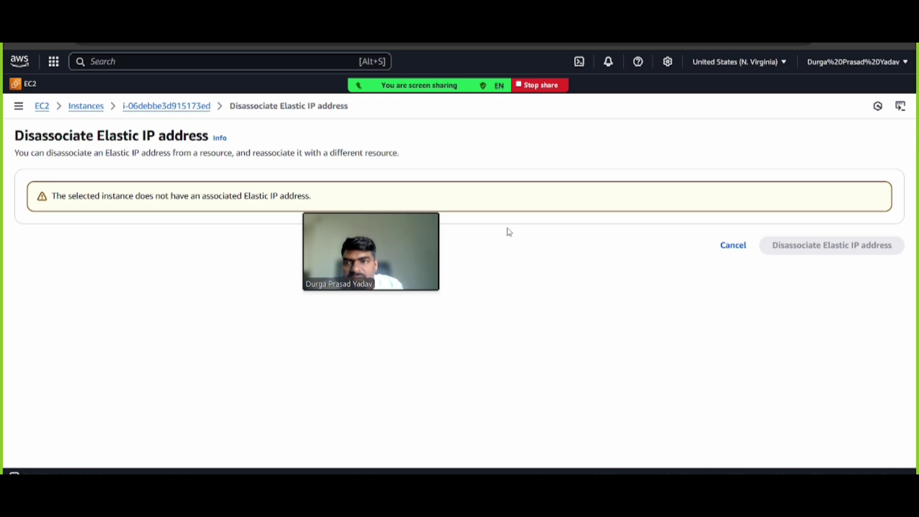
pyautogui.click(708, 240)
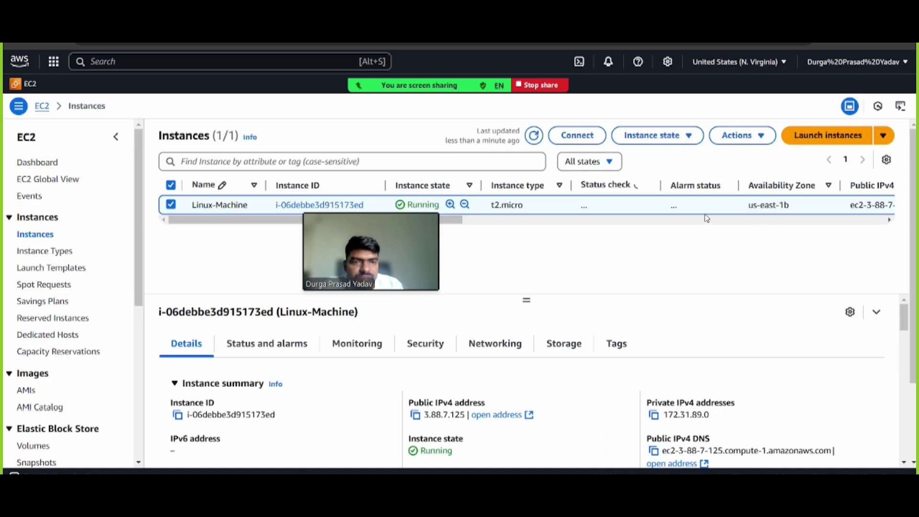
# - Turn off Auto-assign public IP for the eth0 interface of Linux-Machine, confirm the change and refresh the instances list
pyautogui.click(747, 136)
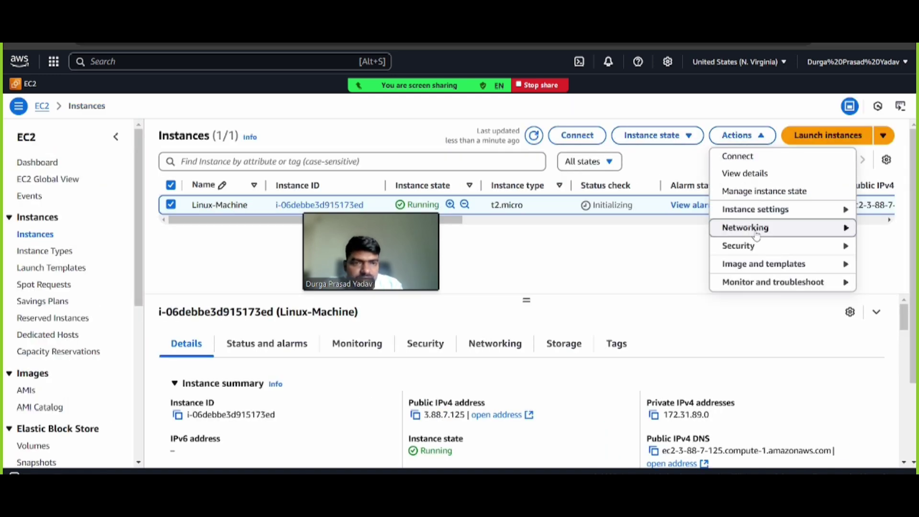
pyautogui.moveTo(757, 236)
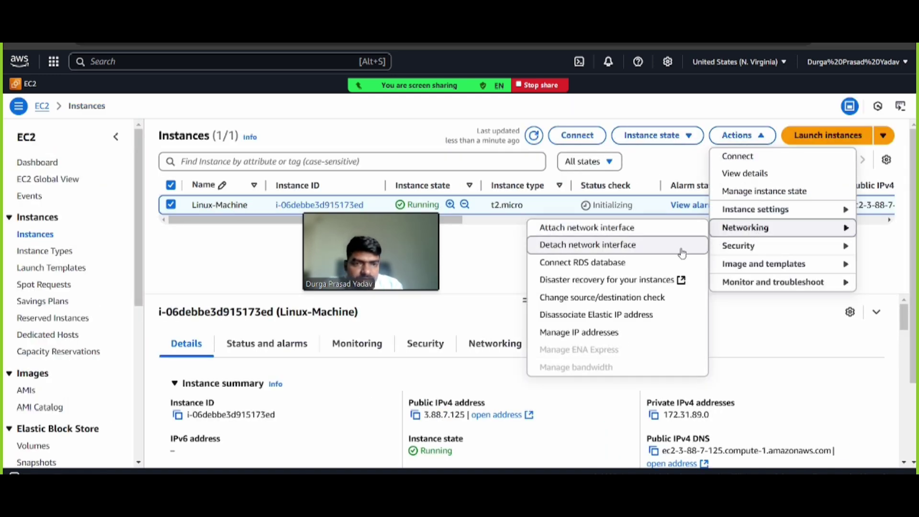
pyautogui.click(602, 337)
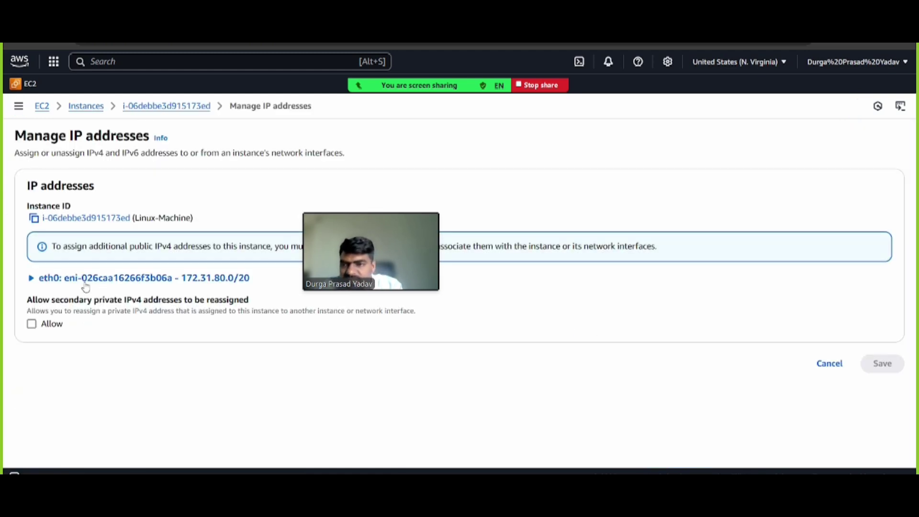
pyautogui.click(76, 280)
pyautogui.scroll(-2, 166, 355)
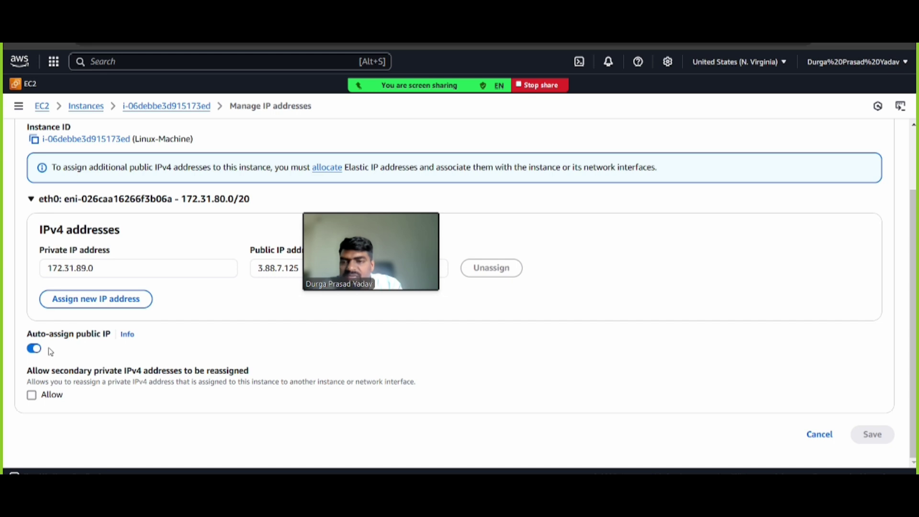
pyautogui.click(35, 349)
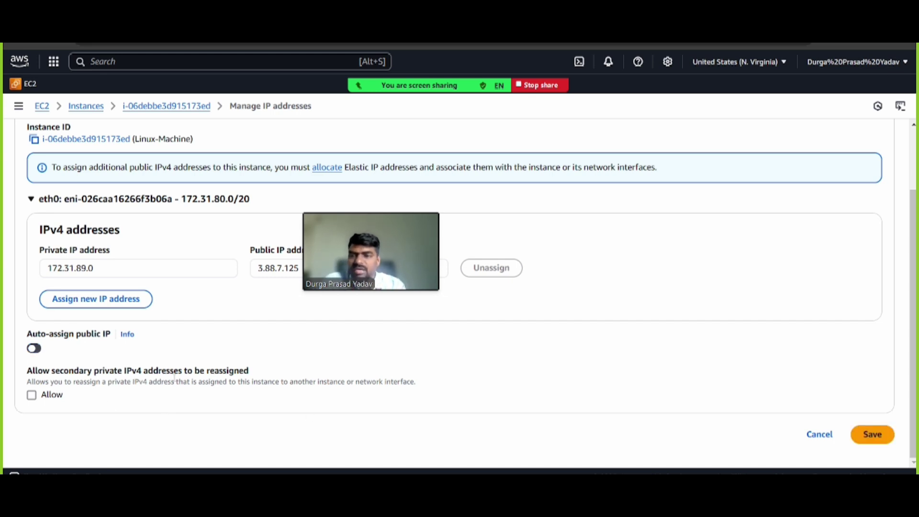
pyautogui.click(873, 435)
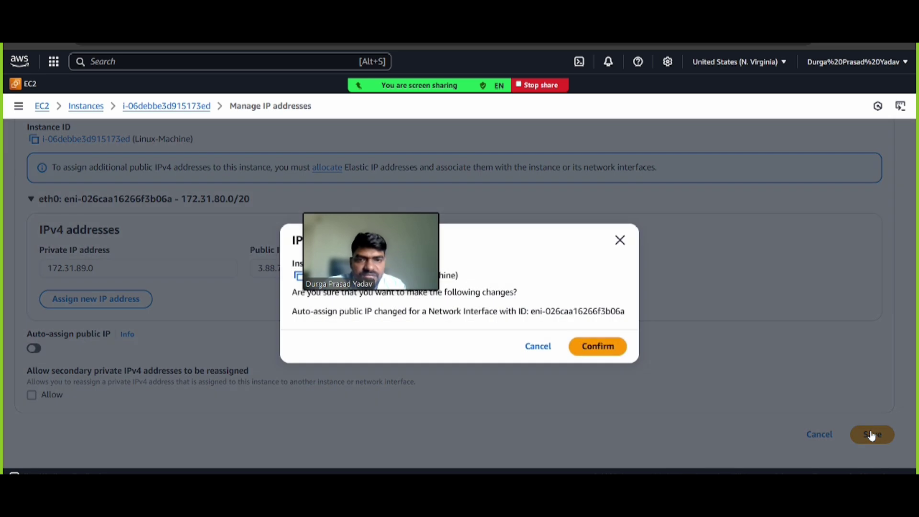
pyautogui.click(609, 351)
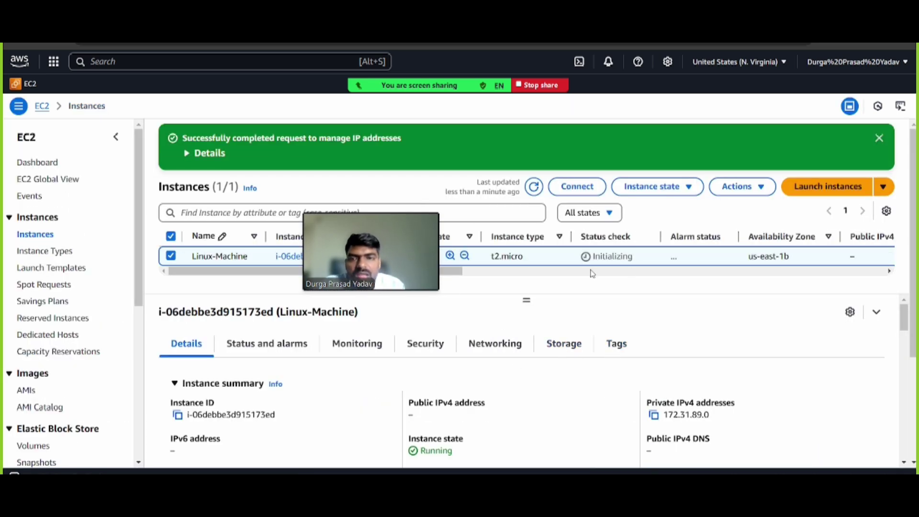
pyautogui.moveTo(386, 233); pyautogui.dragTo(575, 91)
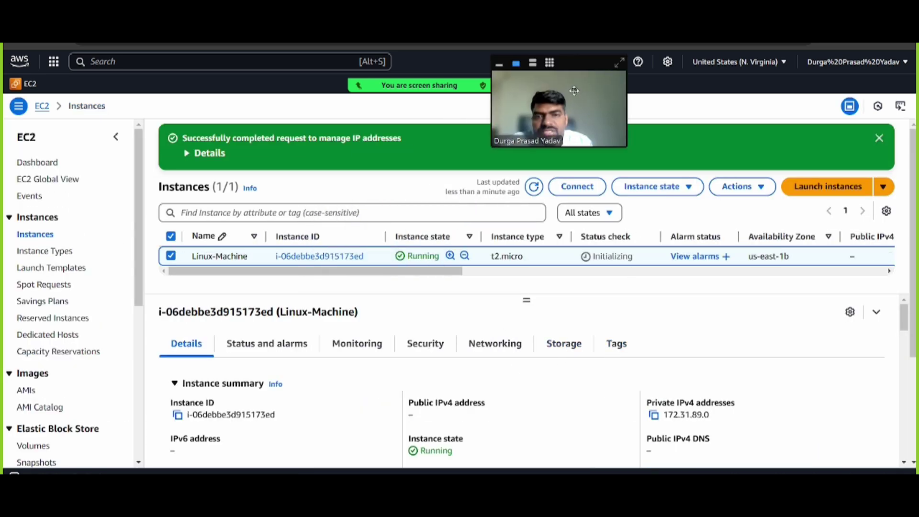
pyautogui.click(534, 187)
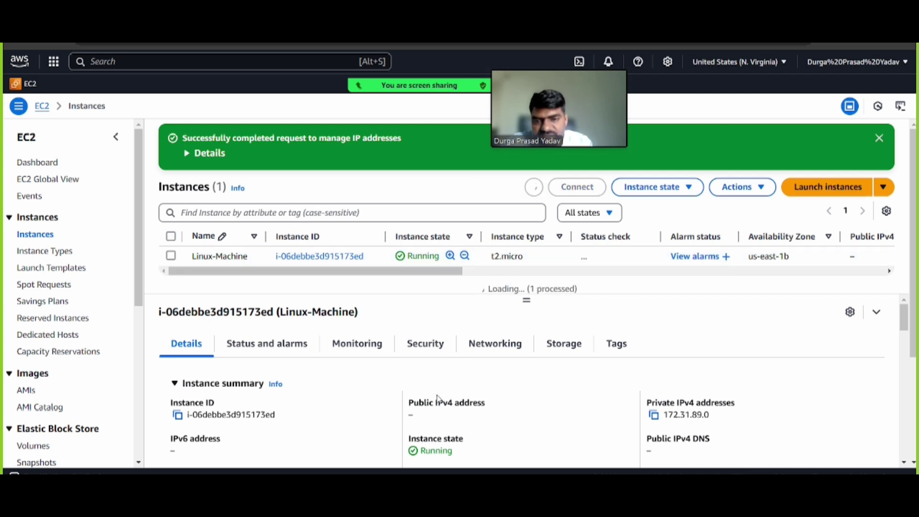
# - Switch to AWS Config and check the compliance status on its dashboard and in the ec2-instance-no-public-ip rule's details
pyautogui.moveTo(418, 417); pyautogui.dragTo(545, 396)
pyautogui.click(545, 397)
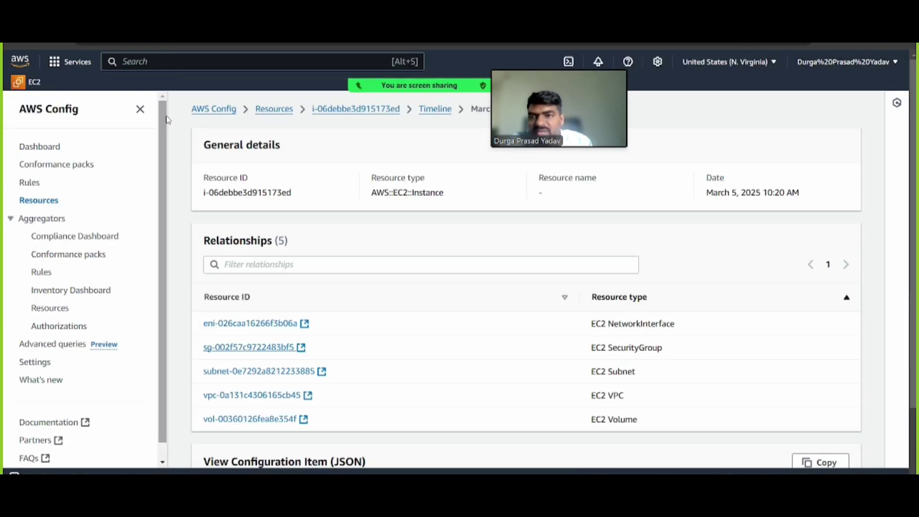
pyautogui.click(48, 150)
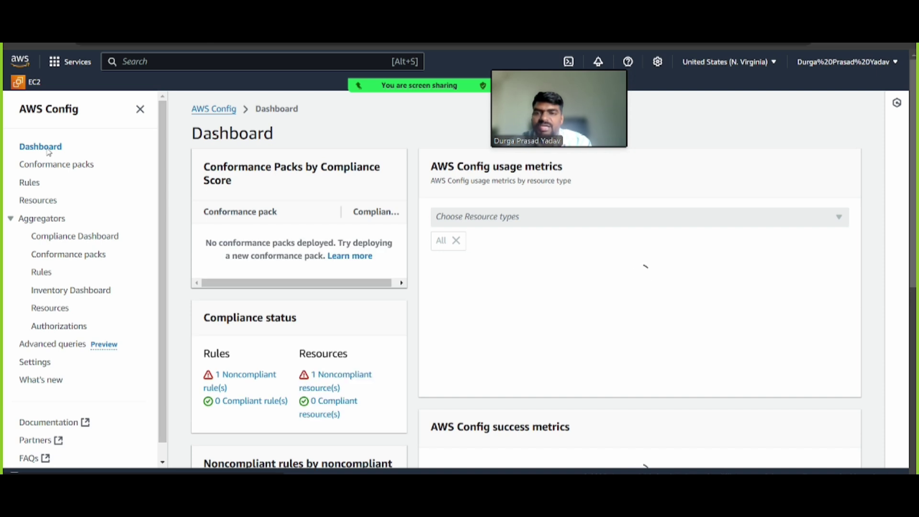
pyautogui.scroll(-6, 434, 287)
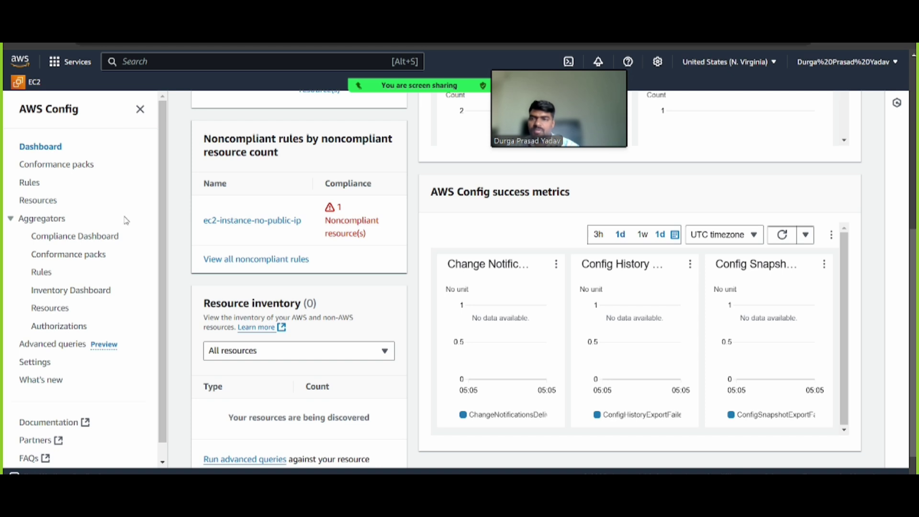
pyautogui.click(22, 183)
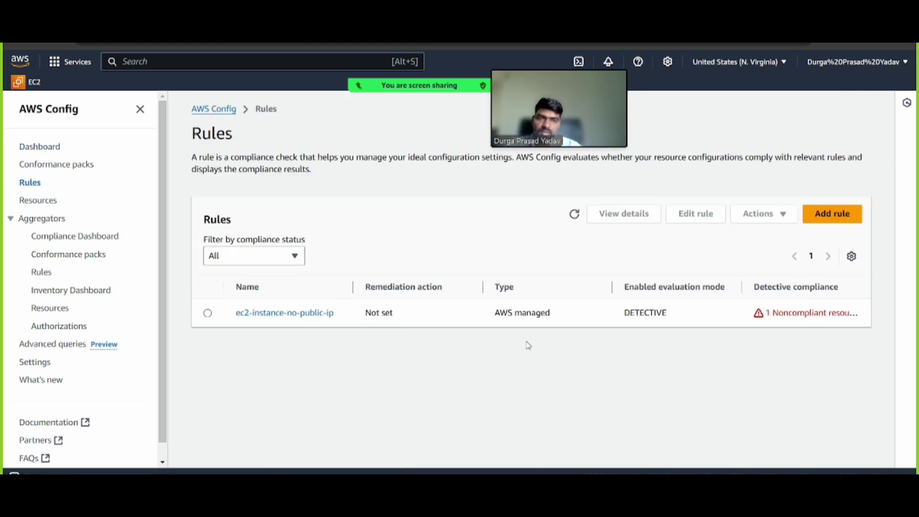
pyautogui.click(319, 312)
pyautogui.scroll(-1, 435, 328)
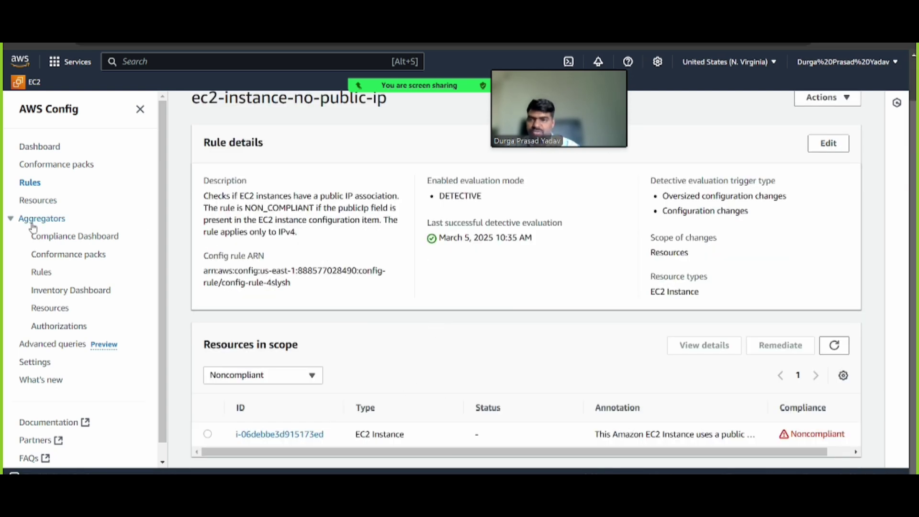
# - Look through the aggregators' compliance dashboard and rules, and return to the main Rules list
pyautogui.click(52, 240)
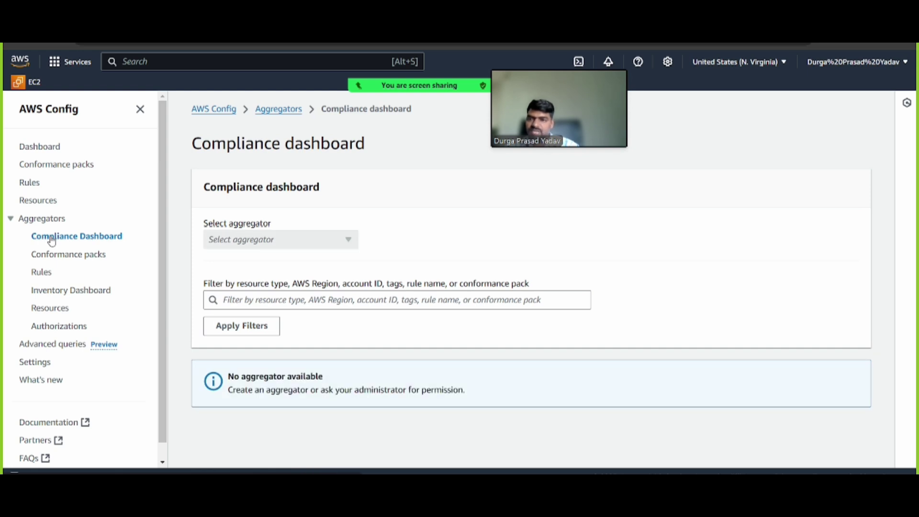
pyautogui.click(41, 276)
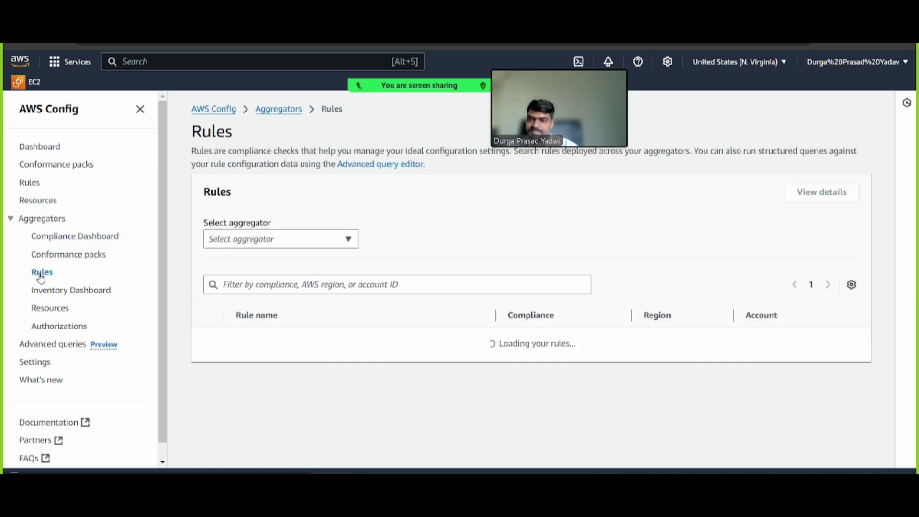
pyautogui.click(39, 188)
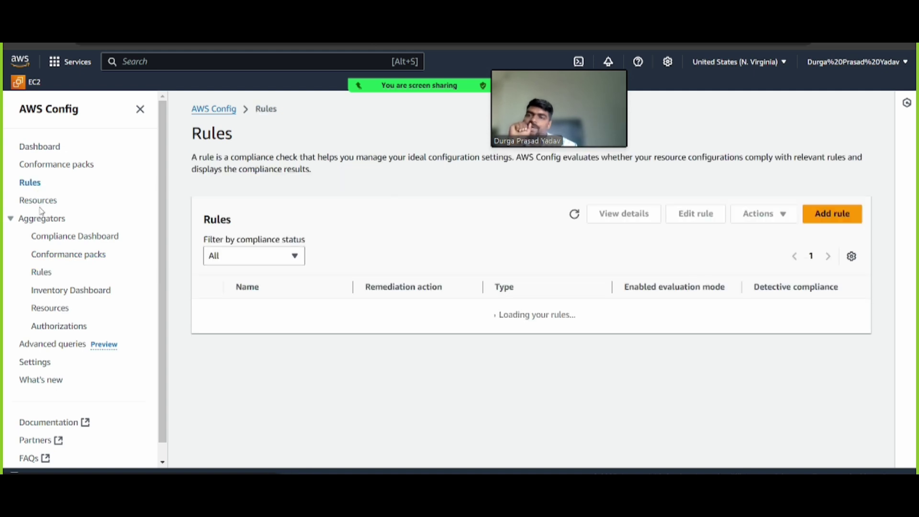
# - Open the Resource Inventory and set its resource category filter to AWS resources
pyautogui.click(38, 203)
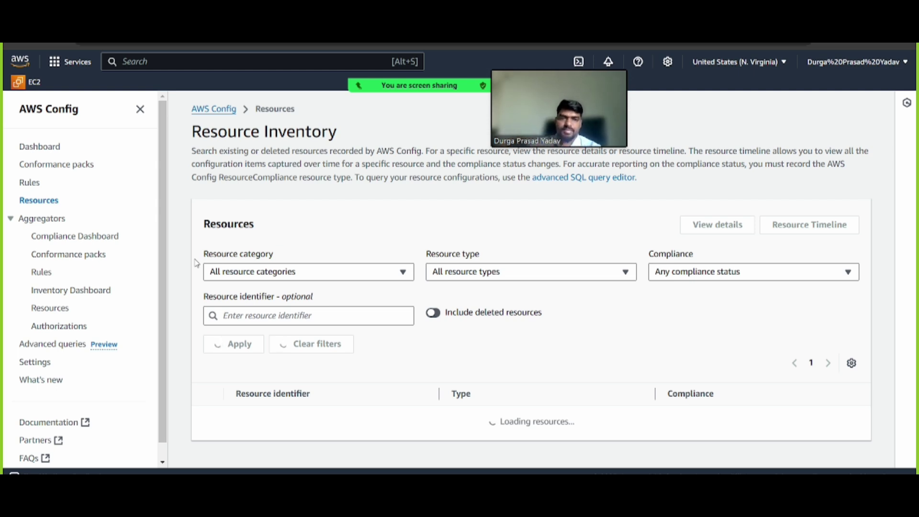
pyautogui.click(298, 283)
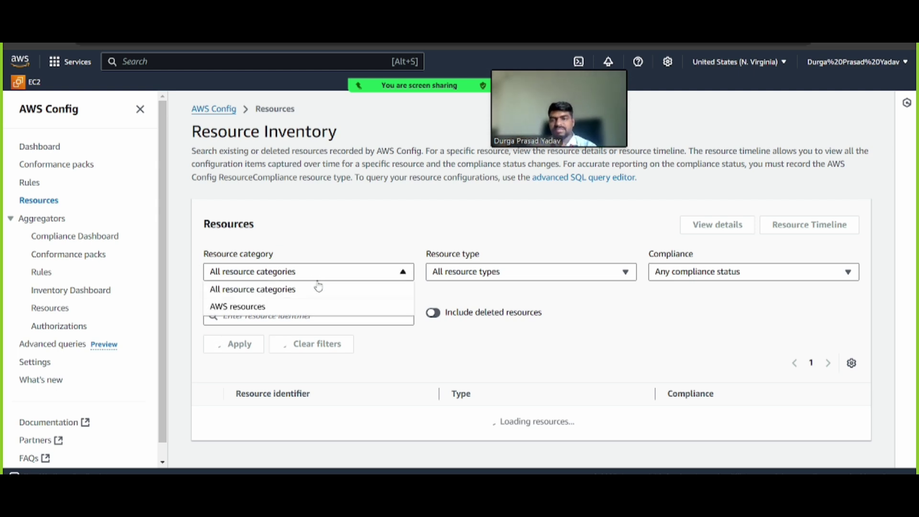
pyautogui.click(309, 307)
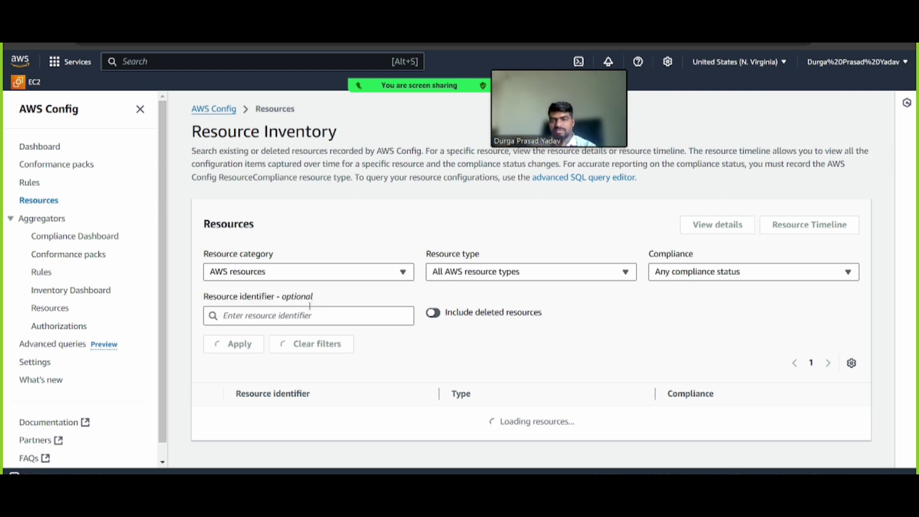
# - Try to limit the resource type filter to AWS EC2 Instance
pyautogui.click(481, 282)
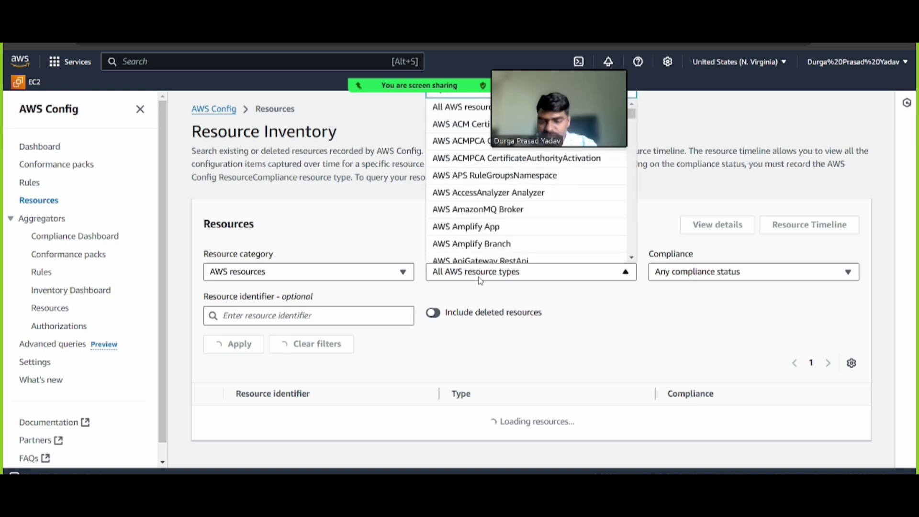
pyautogui.write('ec2')
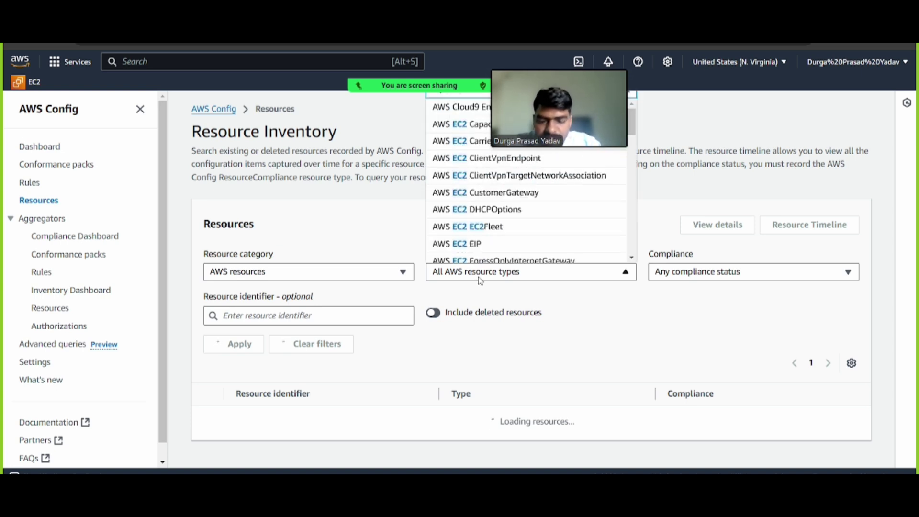
pyautogui.write(' ins')
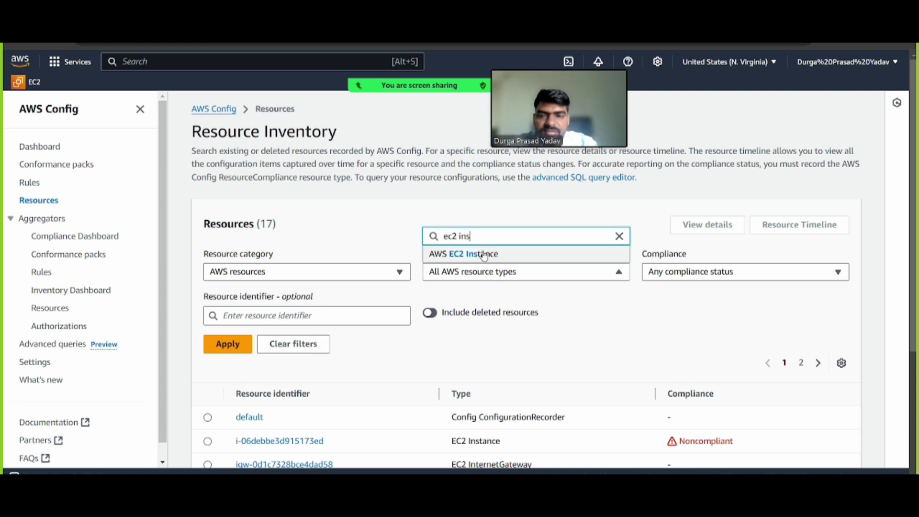
pyautogui.click(484, 256)
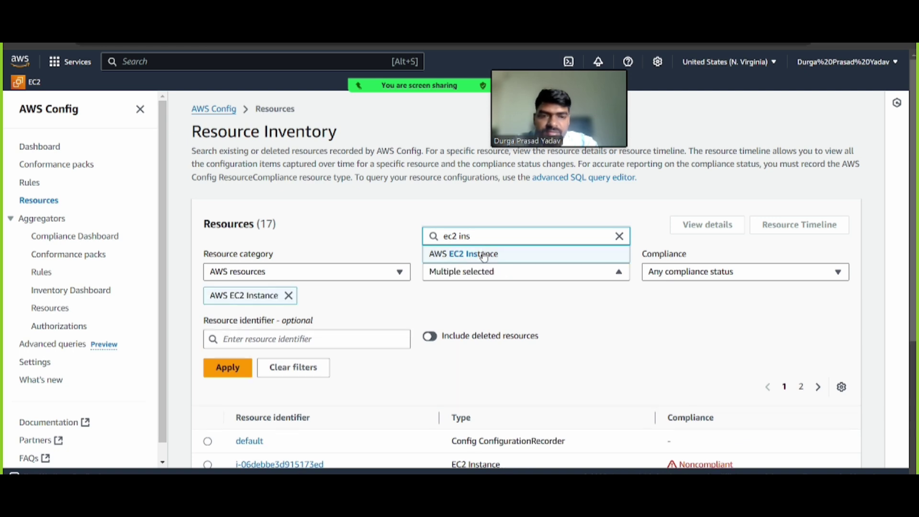
pyautogui.click(560, 257)
# - Set the inventory's compliance filter to Noncompliant and apply the filters
pyautogui.click(672, 274)
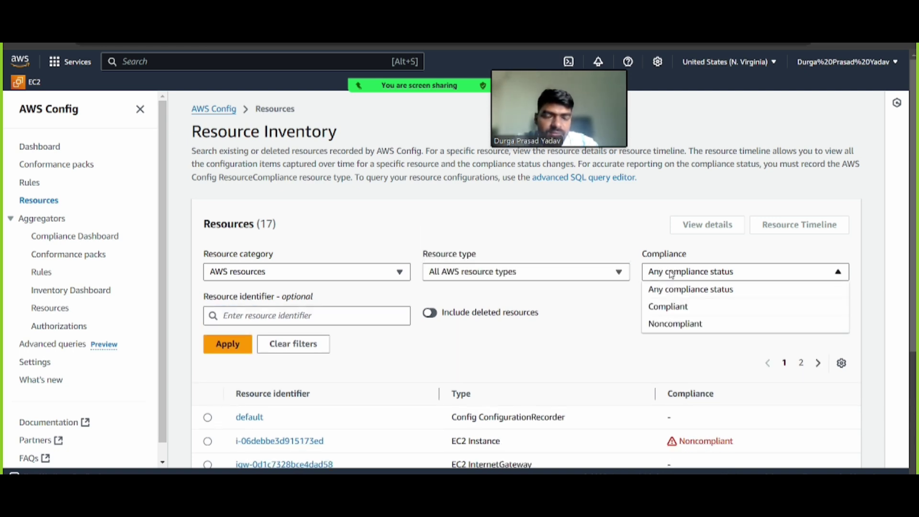
pyautogui.click(672, 324)
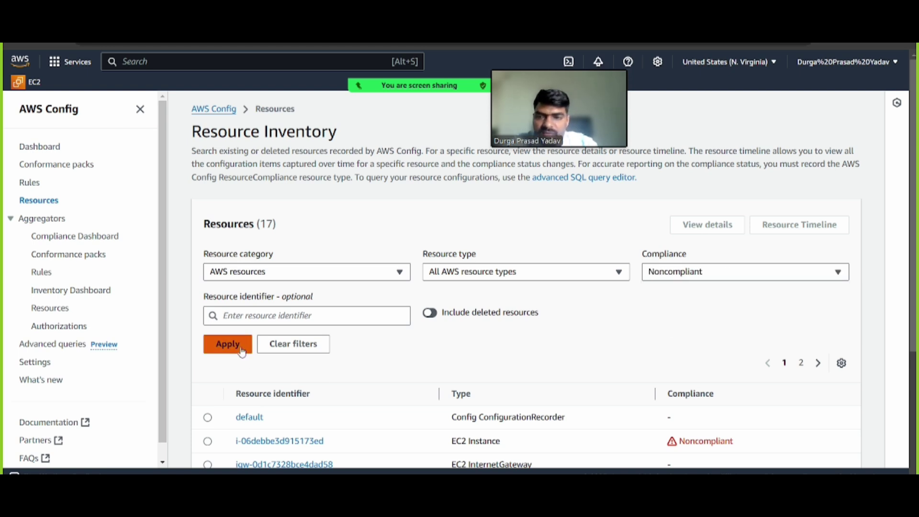
pyautogui.click(225, 344)
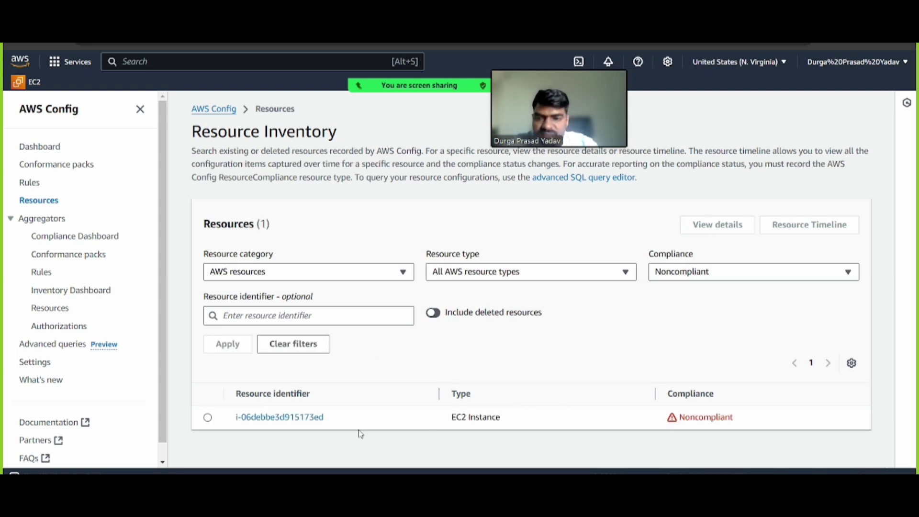
# - Open the noncompliant EC2 instance from the inventory and examine its resource details
pyautogui.click(309, 418)
pyautogui.scroll(-5, 296, 276)
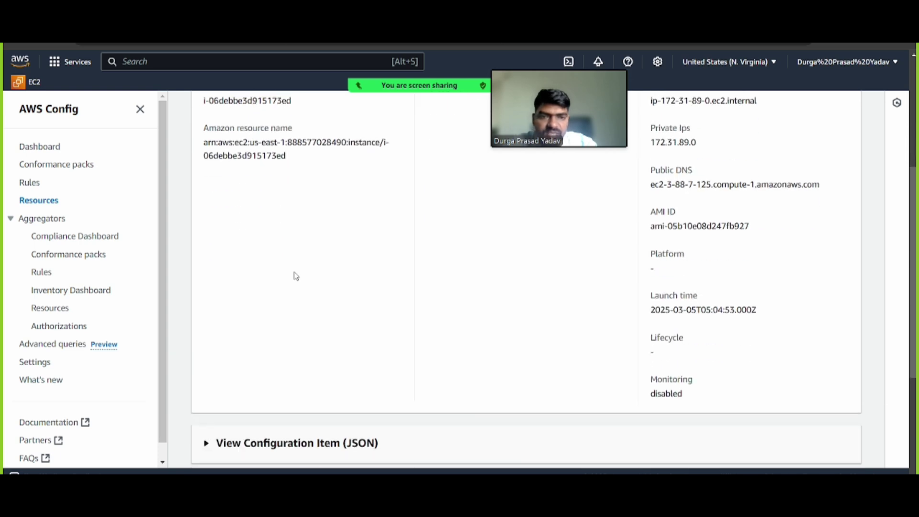
pyautogui.scroll(3, 296, 276)
pyautogui.scroll(2, 258, 294)
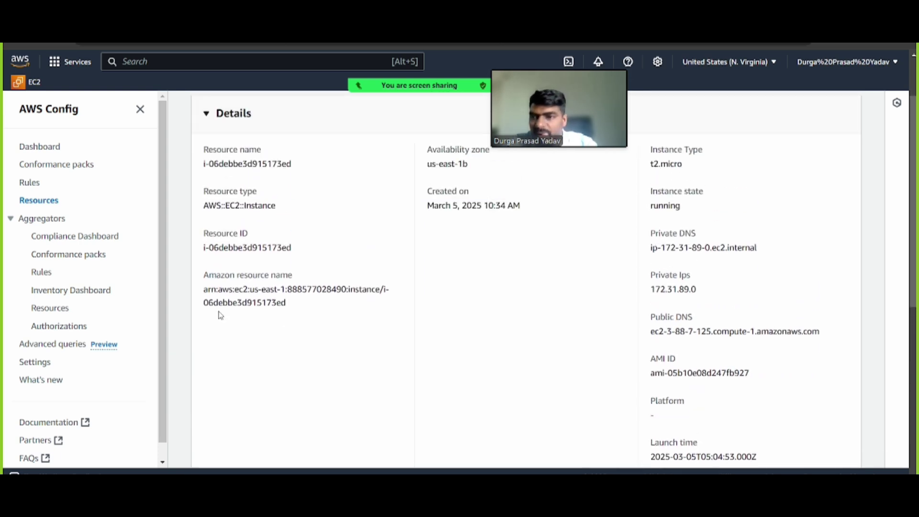
# - Open the noncompliant rules from the Config dashboard's compliance status and refresh the rules list
pyautogui.click(23, 147)
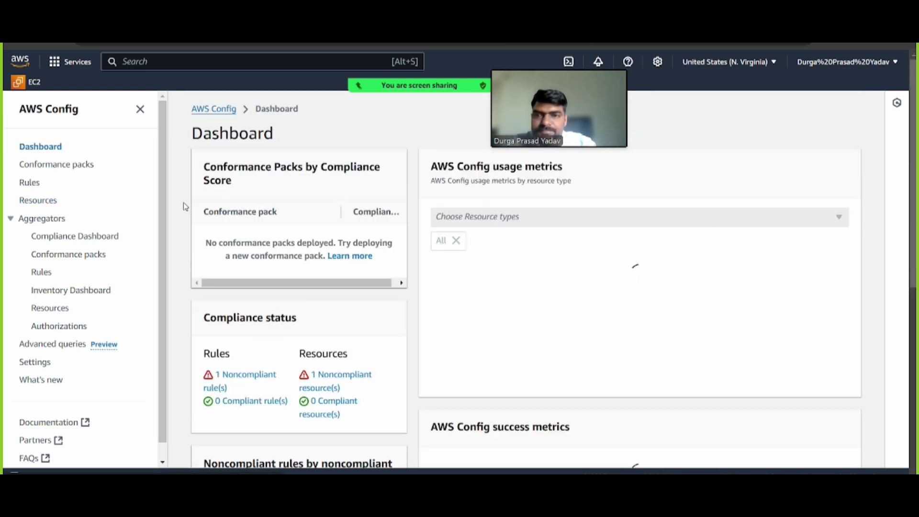
pyautogui.scroll(-2, 307, 362)
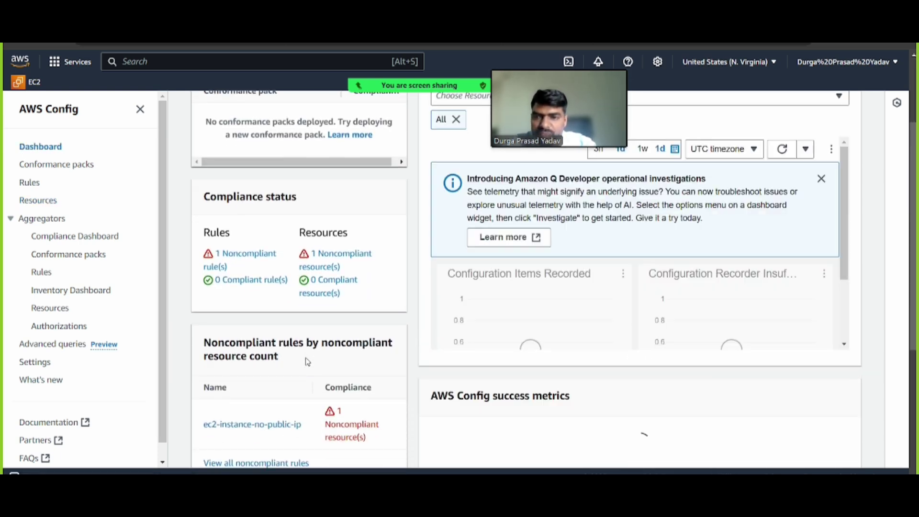
pyautogui.click(259, 259)
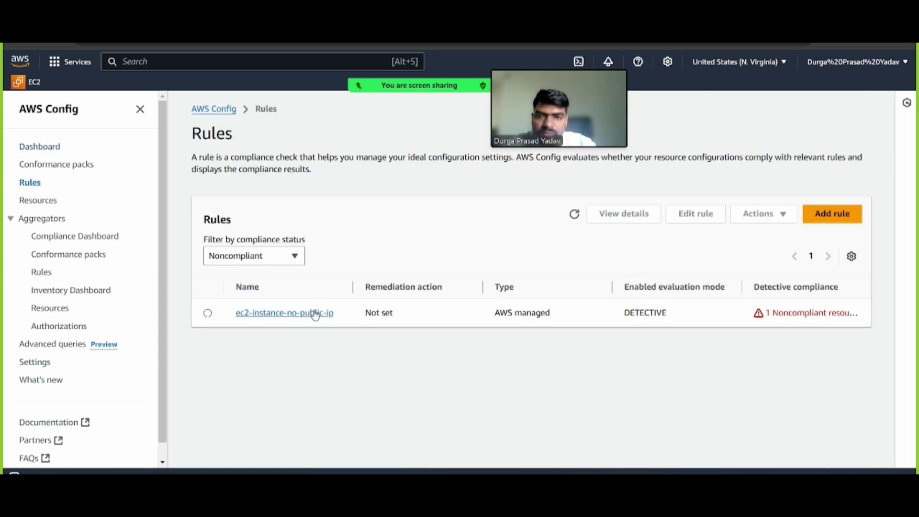
pyautogui.click(574, 215)
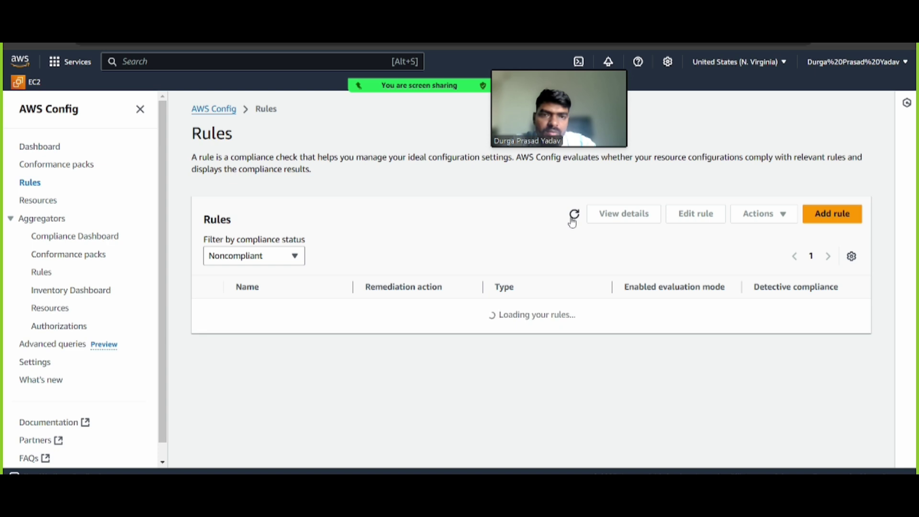
pyautogui.click(573, 220)
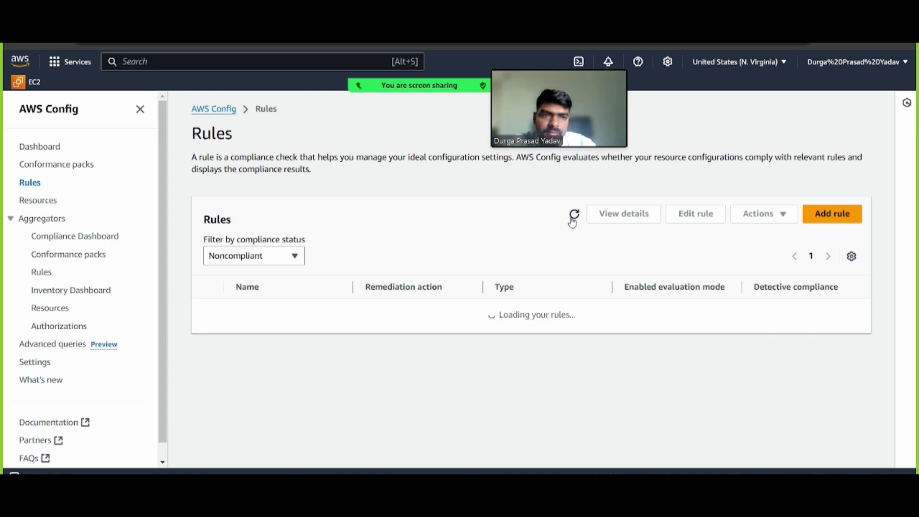
pyautogui.click(573, 220)
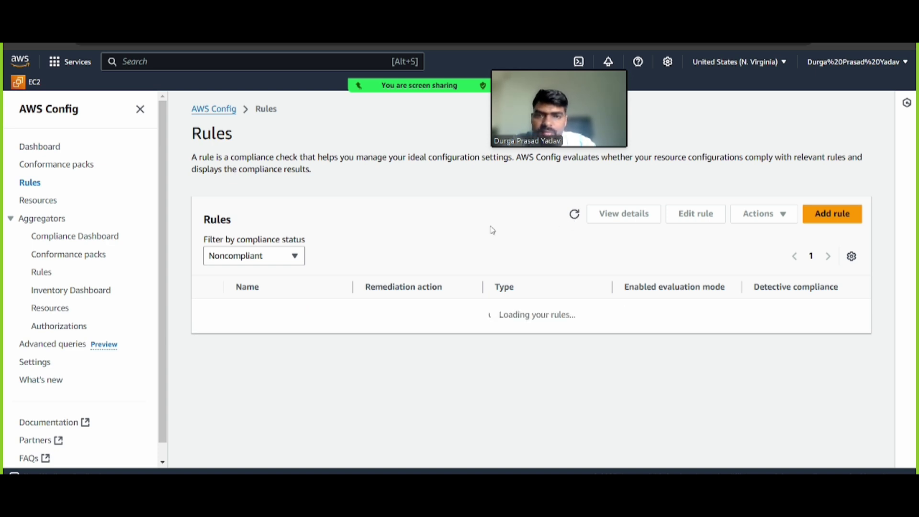
# - Filter the rules list by Compliant and refresh it, then filter it by Noncompliant
pyautogui.click(277, 256)
pyautogui.click(257, 293)
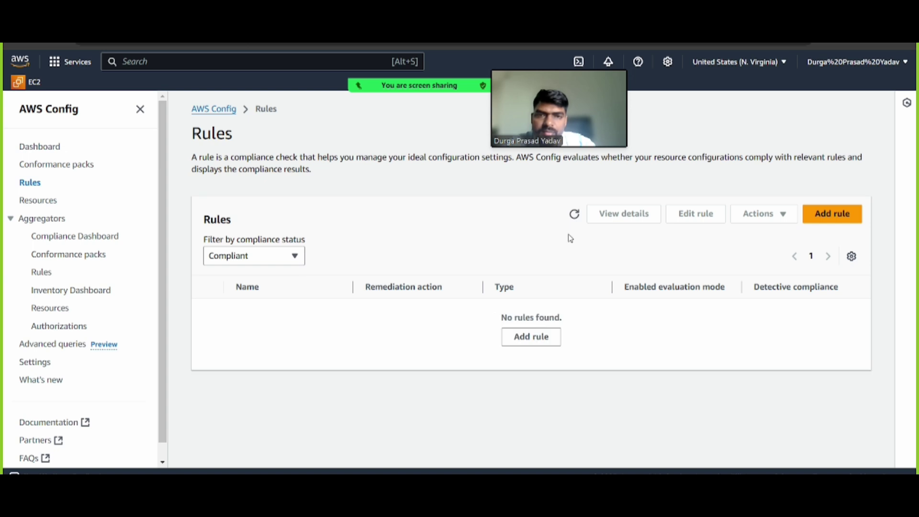
pyautogui.click(574, 214)
pyautogui.click(276, 261)
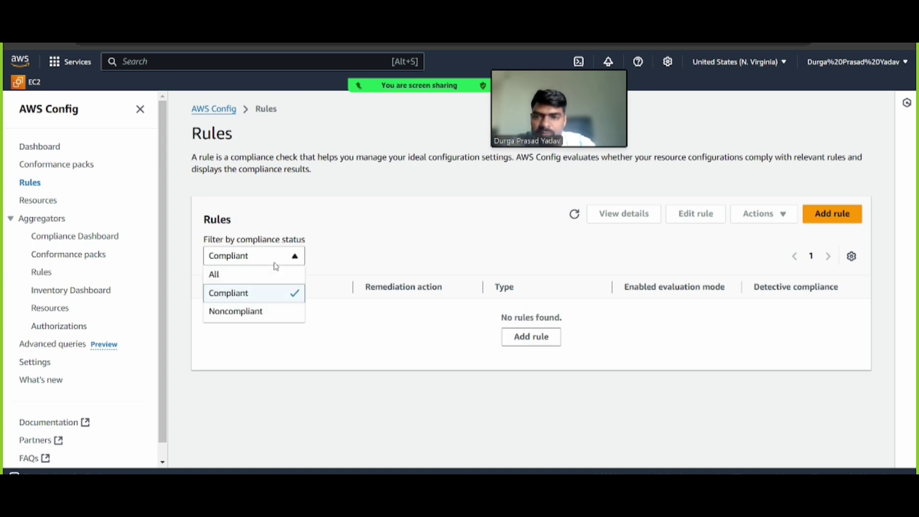
pyautogui.click(257, 312)
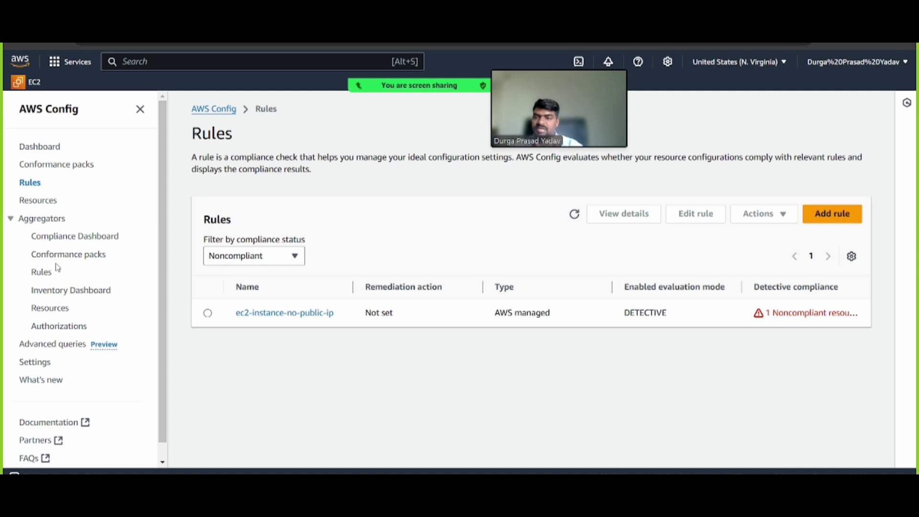
# - Check the aggregators' inventory dashboard, then review the compliance status, noncompliant rules and resource inventory on the Config dashboard
pyautogui.click(53, 291)
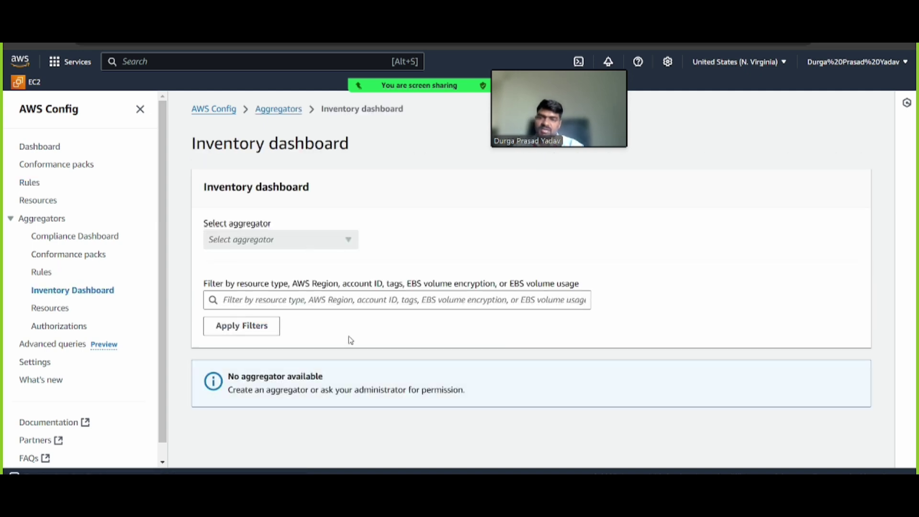
pyautogui.click(40, 153)
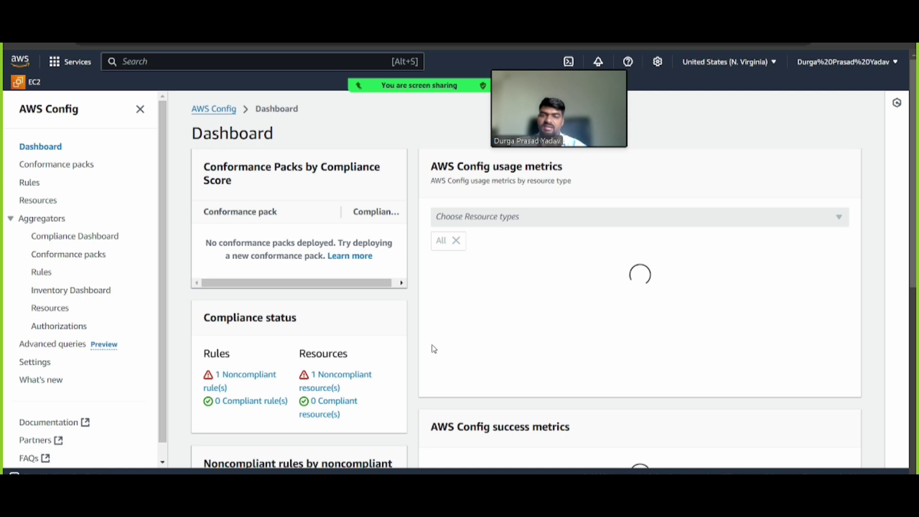
pyautogui.scroll(-1, 434, 349)
pyautogui.scroll(-5, 434, 349)
pyautogui.scroll(-1, 311, 343)
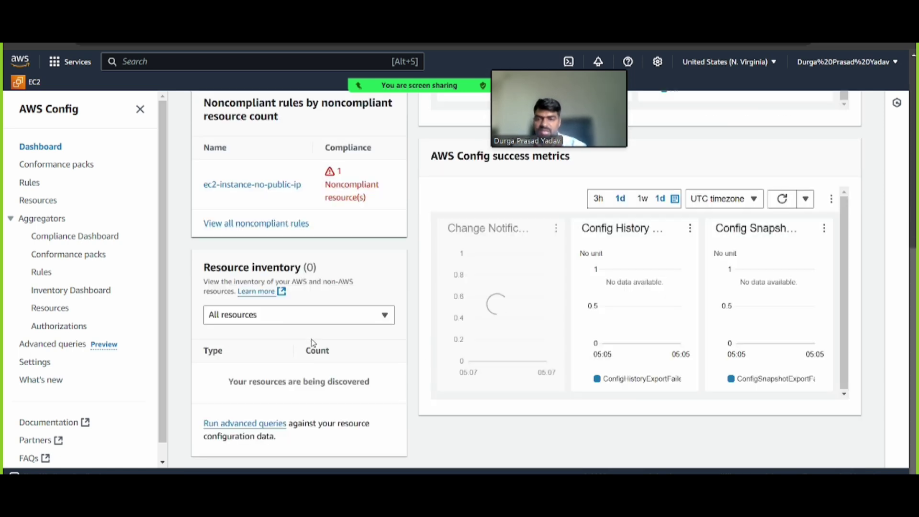
pyautogui.rightClick(312, 342)
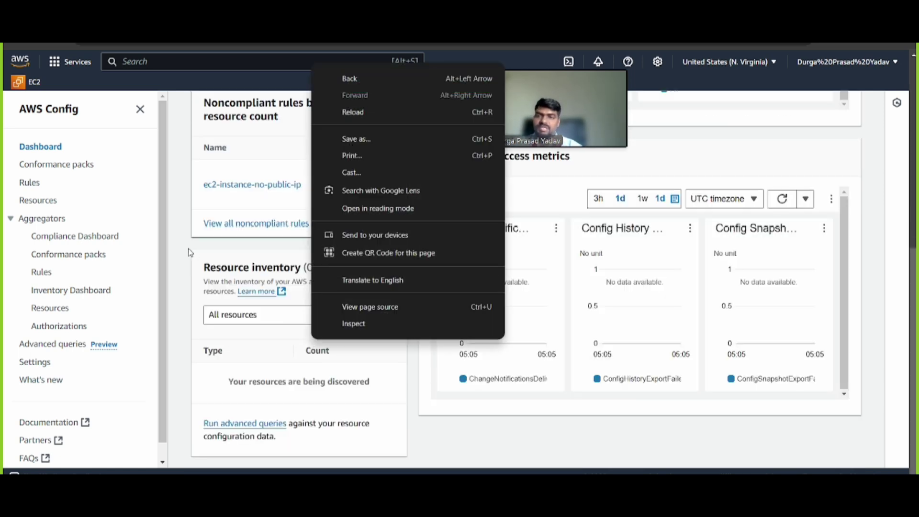
pyautogui.click(190, 253)
pyautogui.scroll(5, 190, 252)
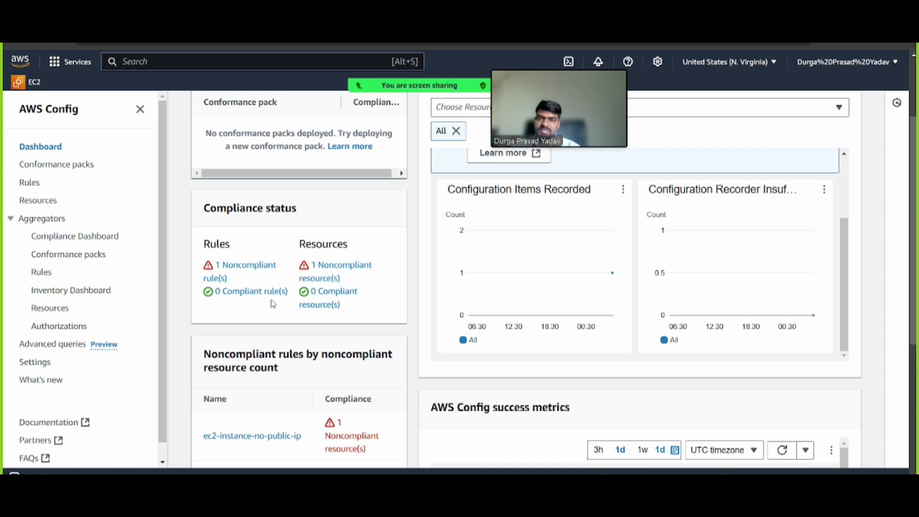
pyautogui.scroll(2, 273, 304)
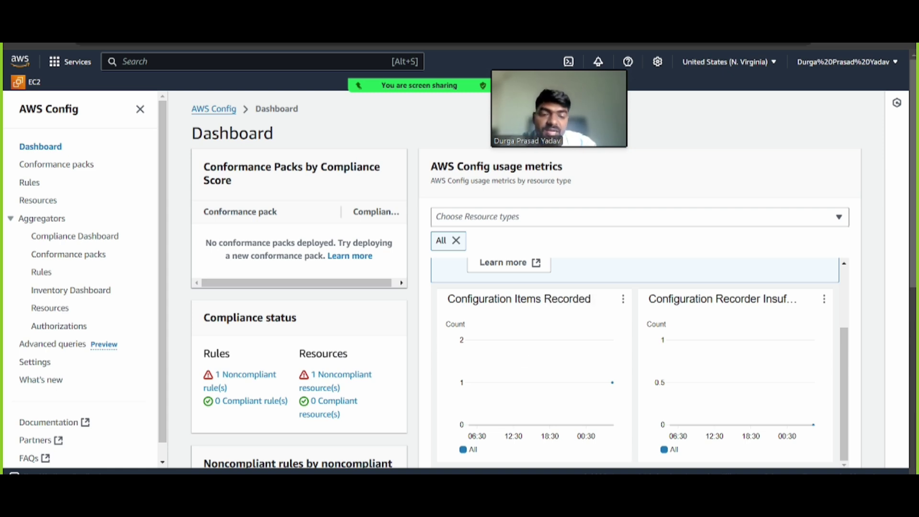
# - Switch to the lab document and replace the stray "4o" below the Outcome section with "1"
pyautogui.hotkey('alt', 'Tab')
pyautogui.scroll(-10, 438, 311)
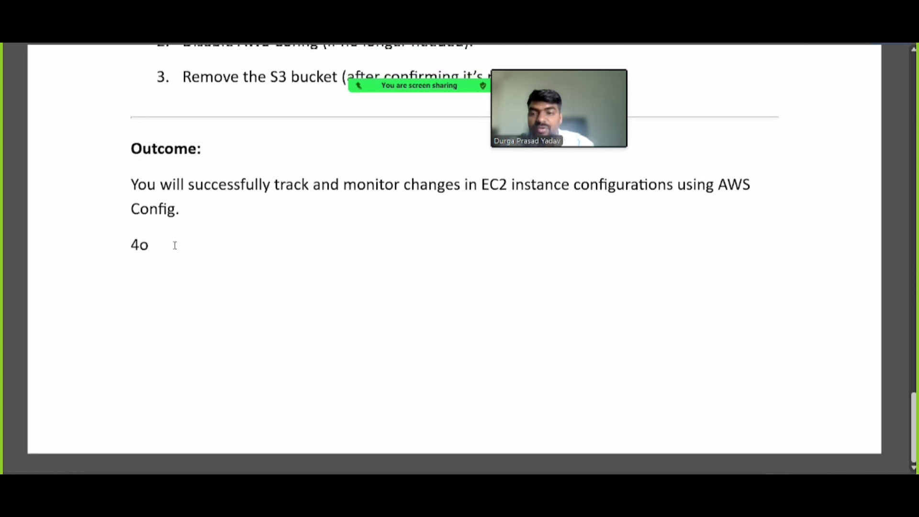
pyautogui.press('BackSpace')
pyautogui.press('BackSpace')
pyautogui.write('1')
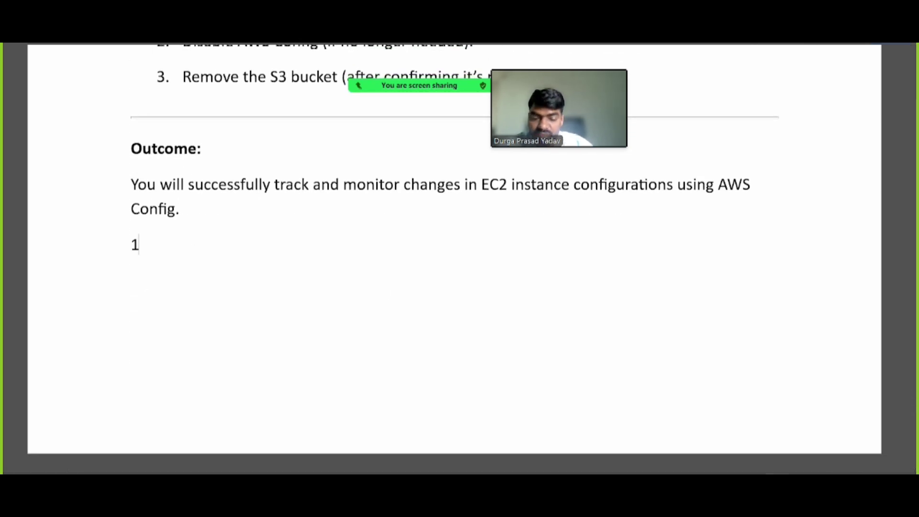